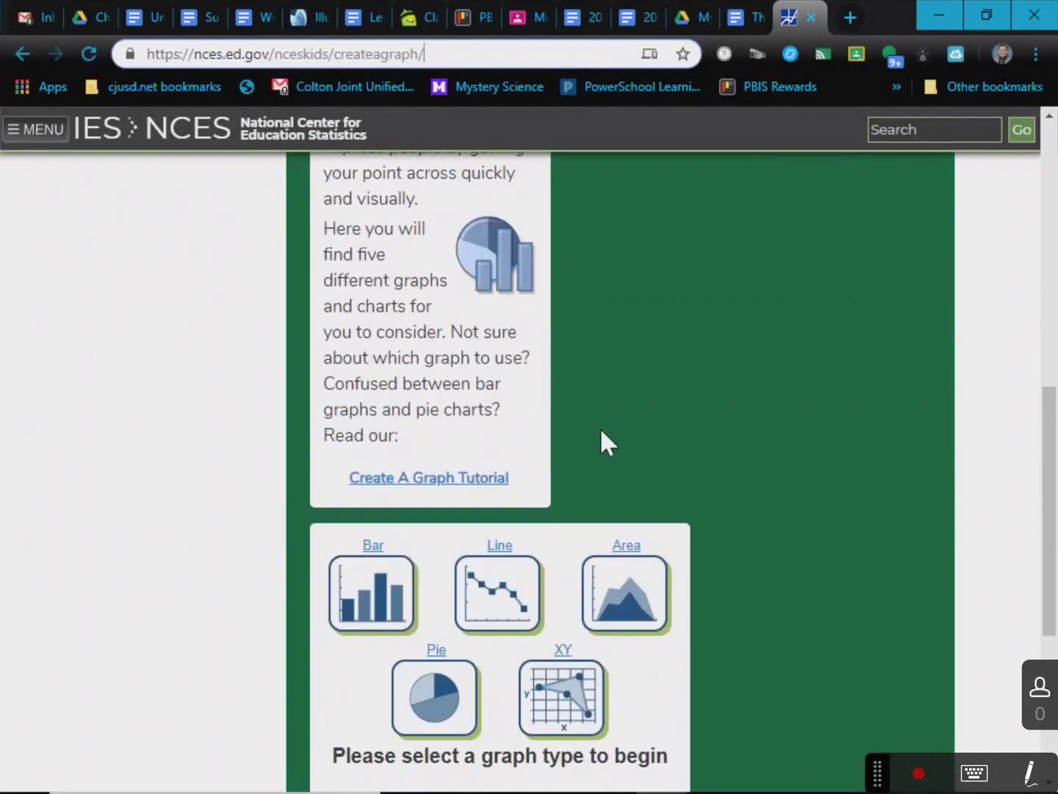
{"action": "scroll", "coordinate": [680, 427], "scroll_direction": "down", "scroll_amount": 2}
- Start a new line graph
{"action": "scroll", "coordinate": [316, 353], "scroll_direction": "up", "scroll_amount": 3}
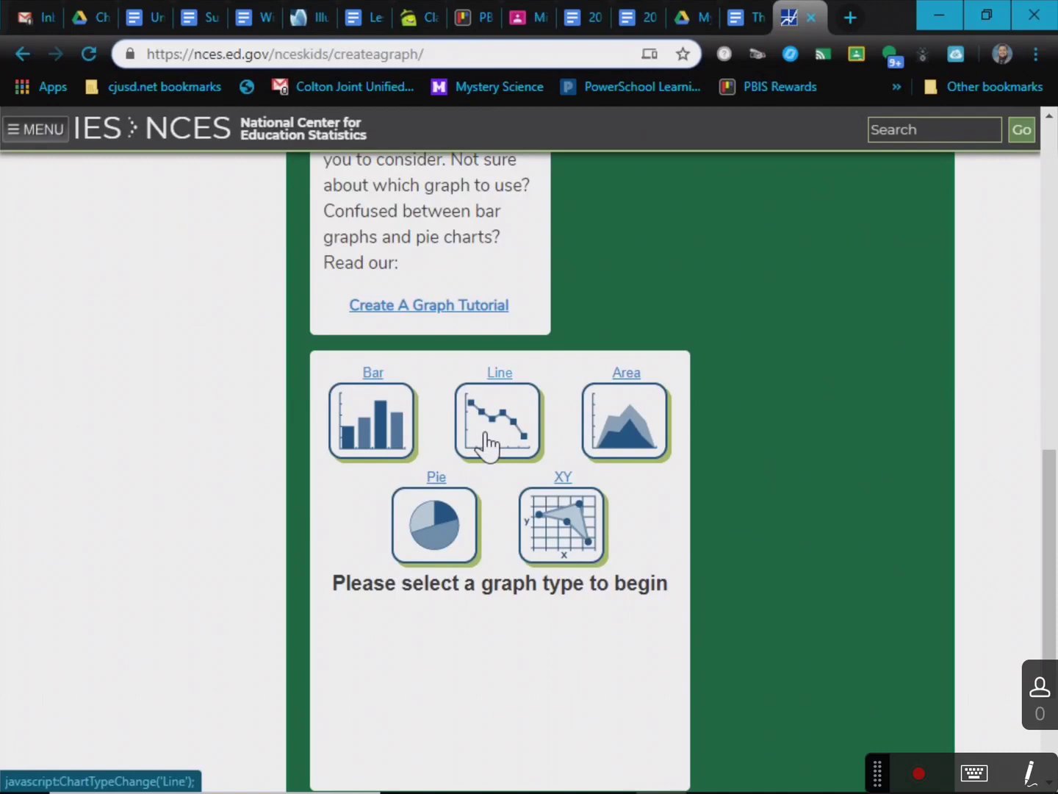
{"action": "left_click", "coordinate": [487, 443]}
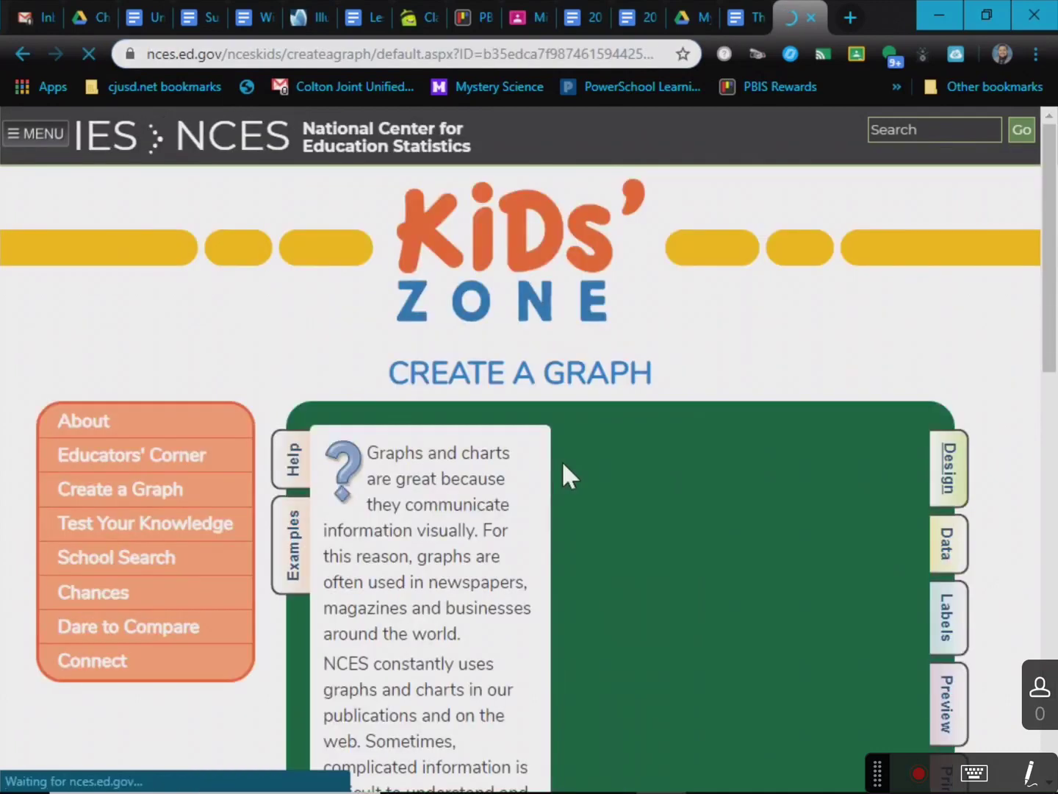
- Keep the grid colour at the default black
{"action": "scroll", "coordinate": [559, 460], "scroll_direction": "down", "scroll_amount": 3}
{"action": "scroll", "coordinate": [555, 471], "scroll_direction": "down", "scroll_amount": 12}
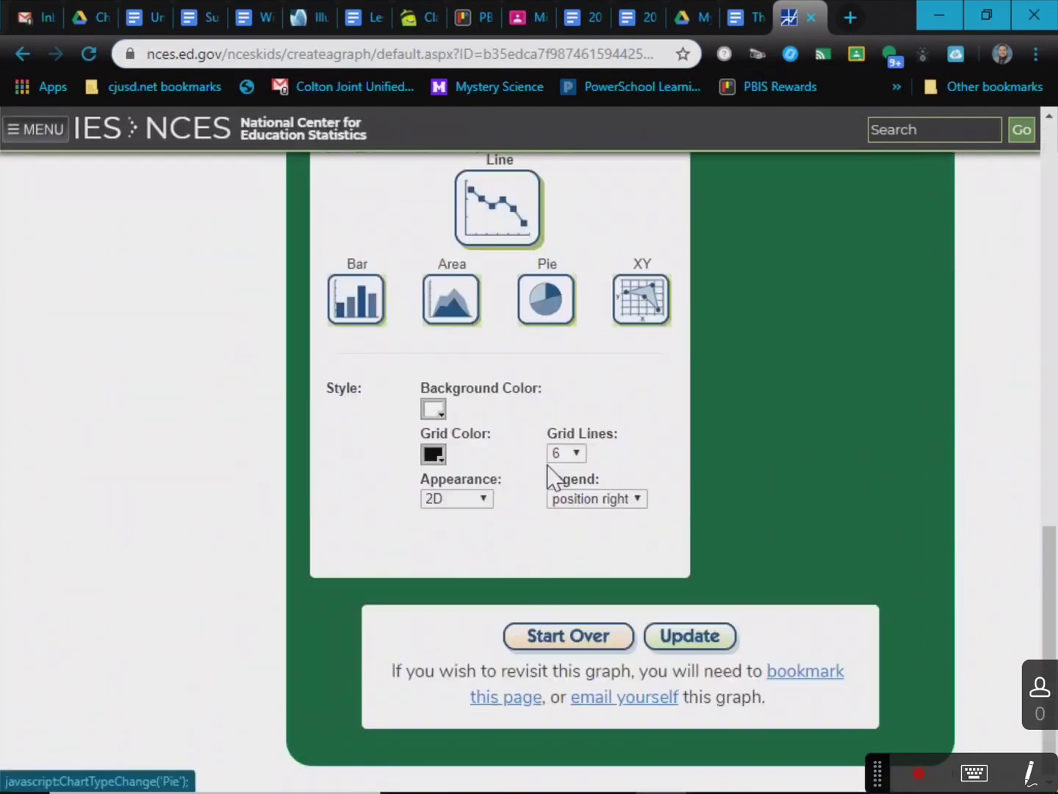
{"action": "scroll", "coordinate": [548, 474], "scroll_direction": "up", "scroll_amount": 1}
{"action": "scroll", "coordinate": [543, 472], "scroll_direction": "up", "scroll_amount": 2}
{"action": "scroll", "coordinate": [478, 486], "scroll_direction": "down", "scroll_amount": 1}
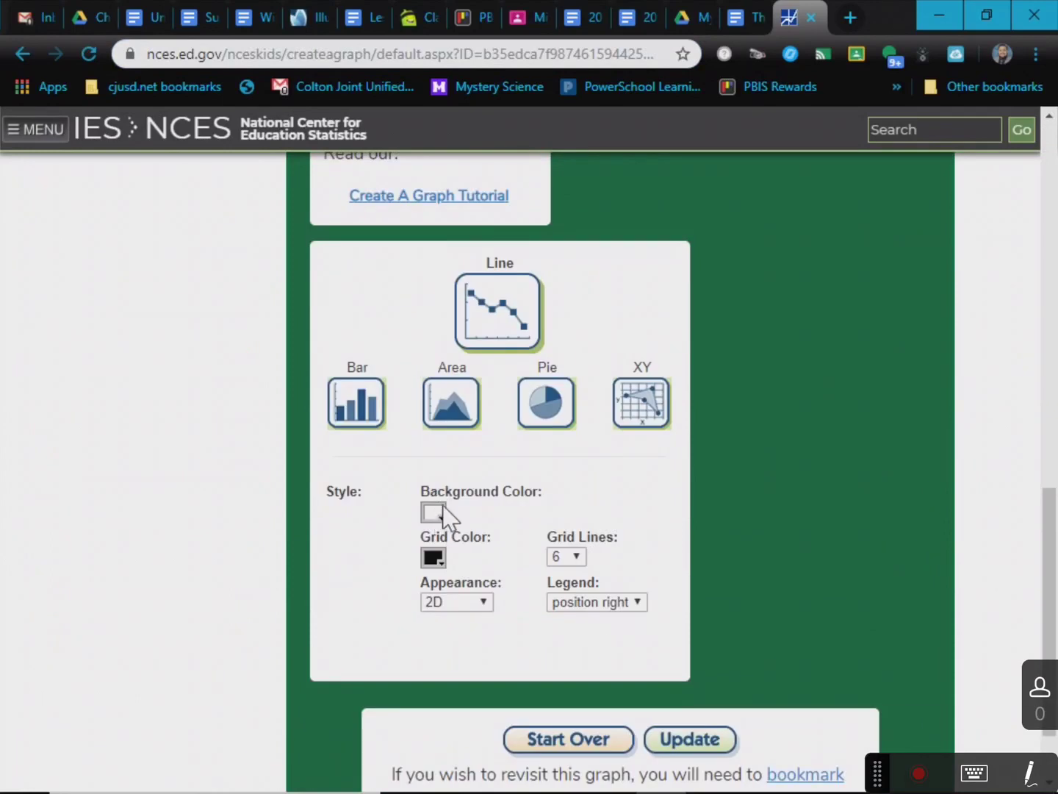
{"action": "scroll", "coordinate": [443, 520], "scroll_direction": "down", "scroll_amount": 1}
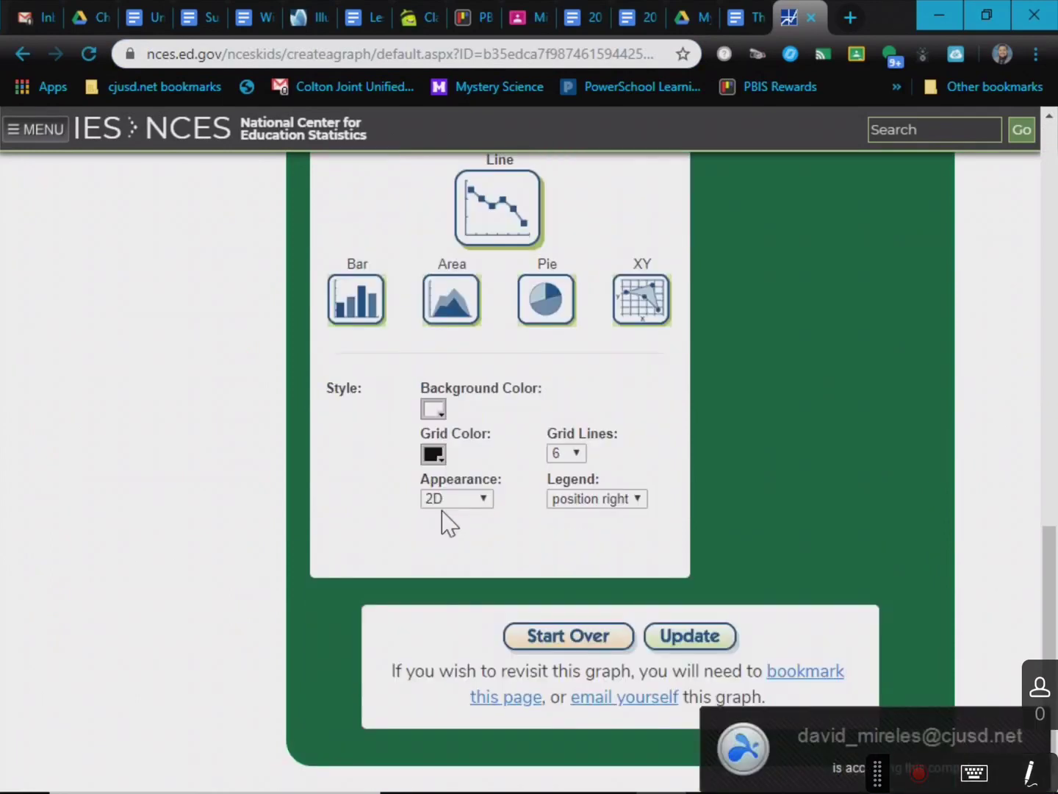
{"action": "left_click", "coordinate": [434, 454]}
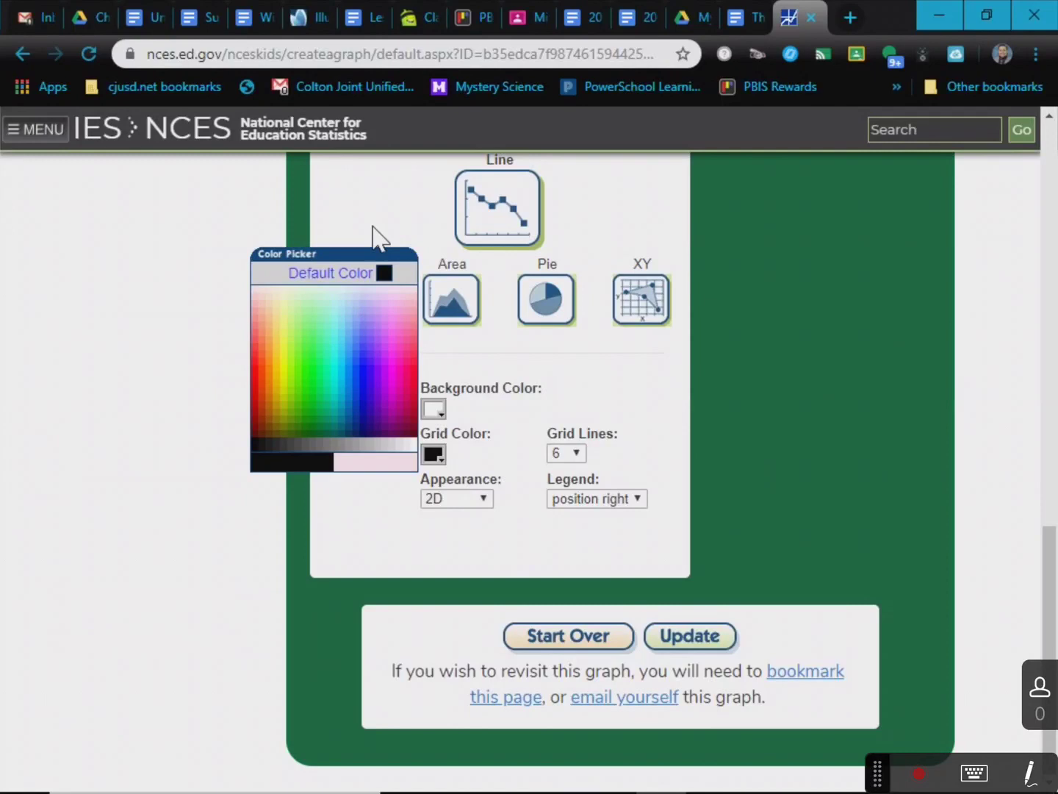
{"action": "left_click", "coordinate": [394, 274]}
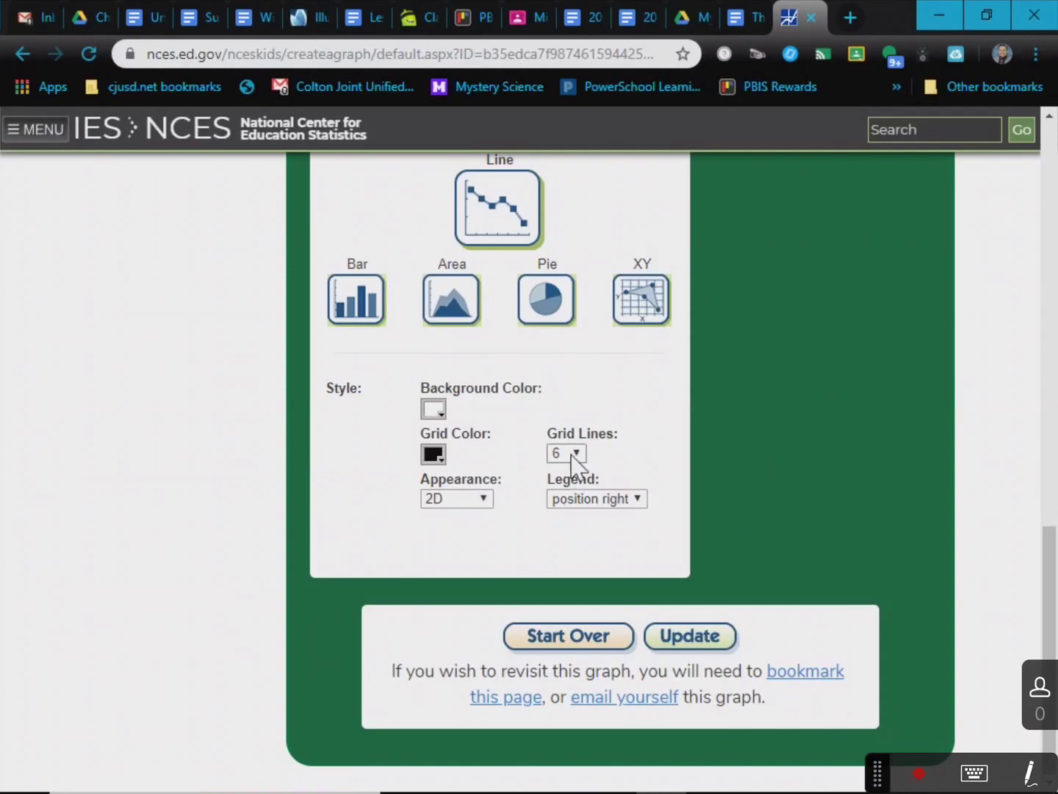
- Apply the 2D design with six grid lines and the legend on the right
{"action": "scroll", "coordinate": [602, 514], "scroll_direction": "up", "scroll_amount": 3}
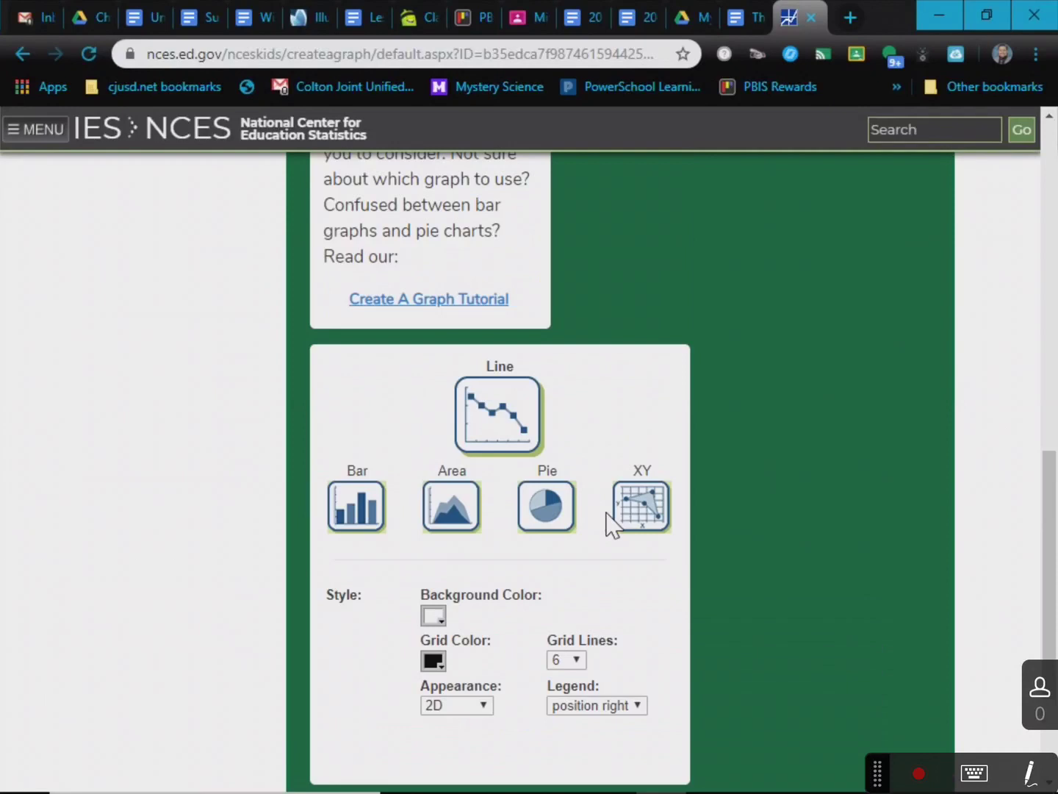
{"action": "scroll", "coordinate": [610, 522], "scroll_direction": "down", "scroll_amount": 3}
{"action": "left_click", "coordinate": [687, 636]}
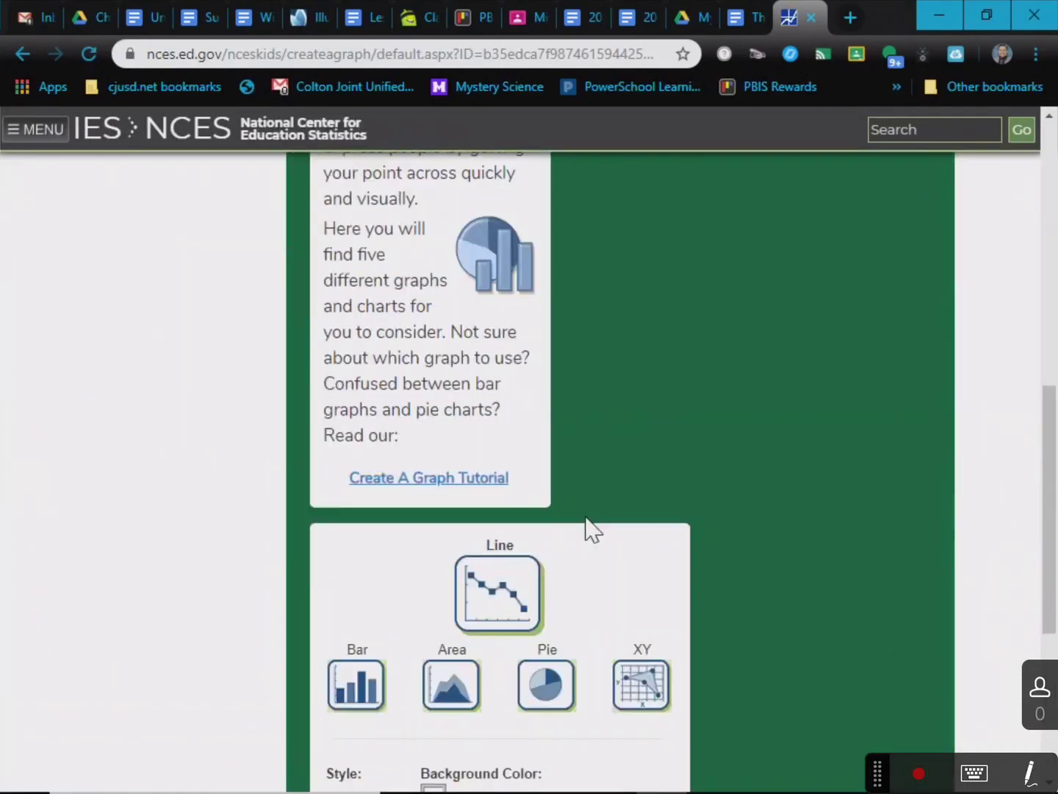
{"action": "scroll", "coordinate": [588, 528], "scroll_direction": "down", "scroll_amount": 3}
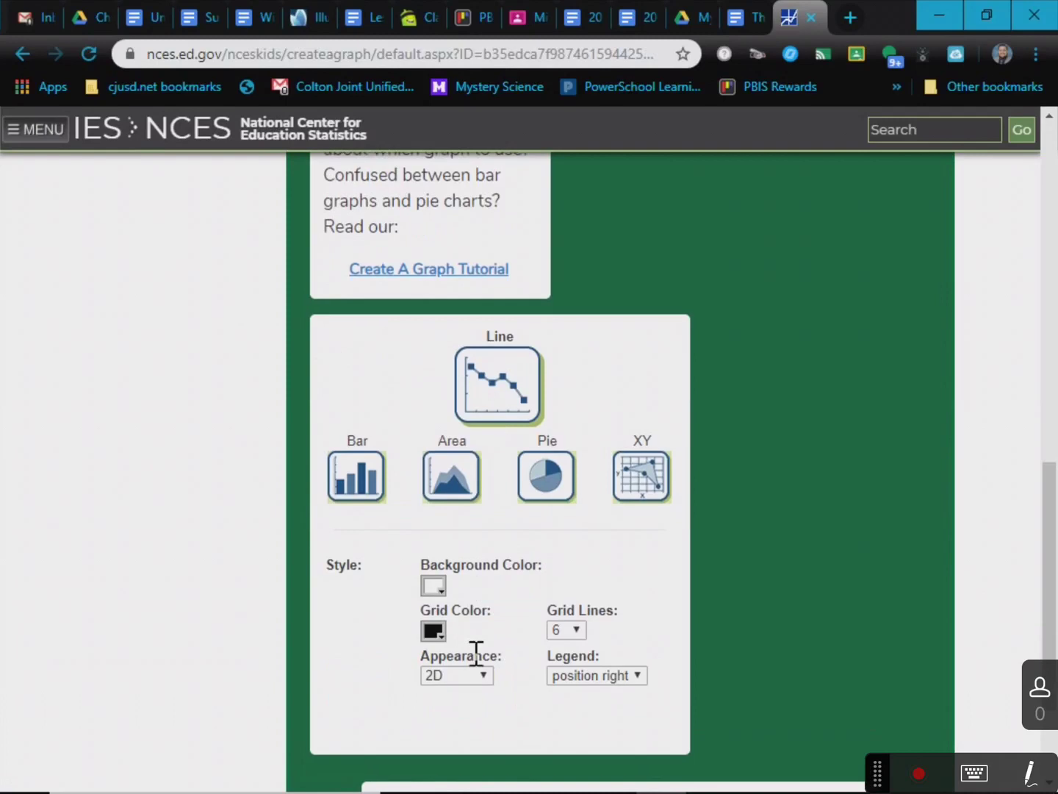
{"action": "scroll", "coordinate": [486, 655], "scroll_direction": "down", "scroll_amount": 3}
{"action": "scroll", "coordinate": [507, 652], "scroll_direction": "up", "scroll_amount": 10}
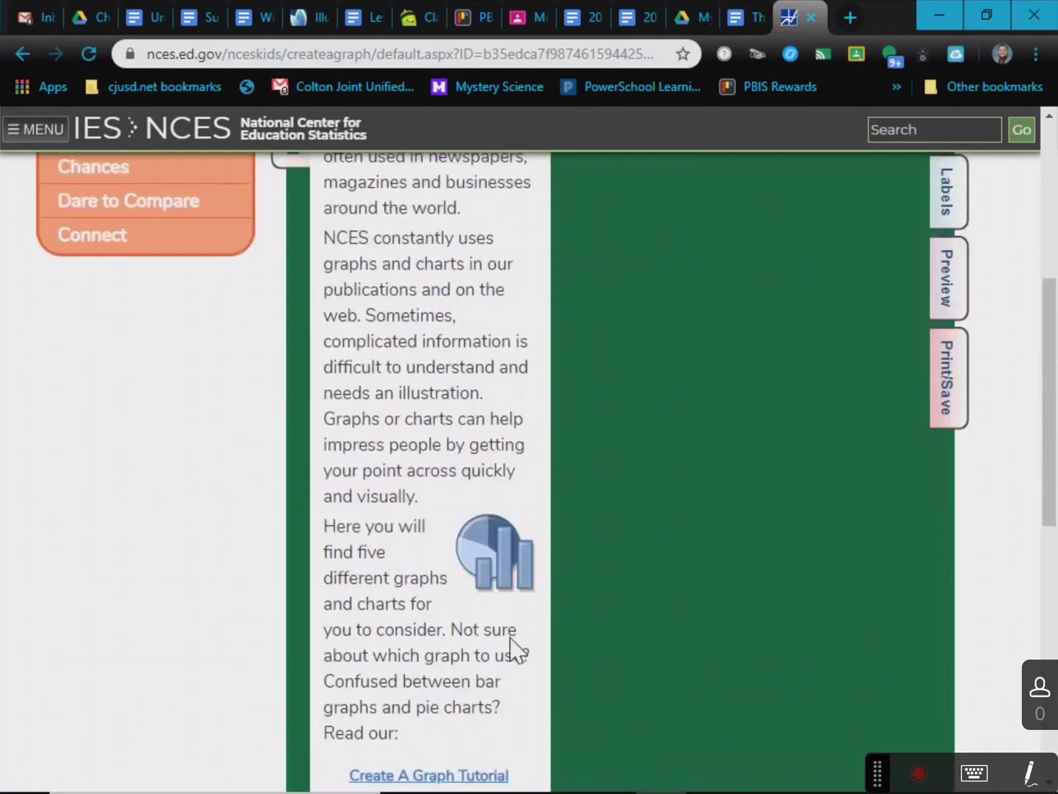
- Title the graph 'Bacteria over Time'
{"action": "scroll", "coordinate": [514, 647], "scroll_direction": "up", "scroll_amount": 5}
{"action": "scroll", "coordinate": [882, 411], "scroll_direction": "down", "scroll_amount": 2}
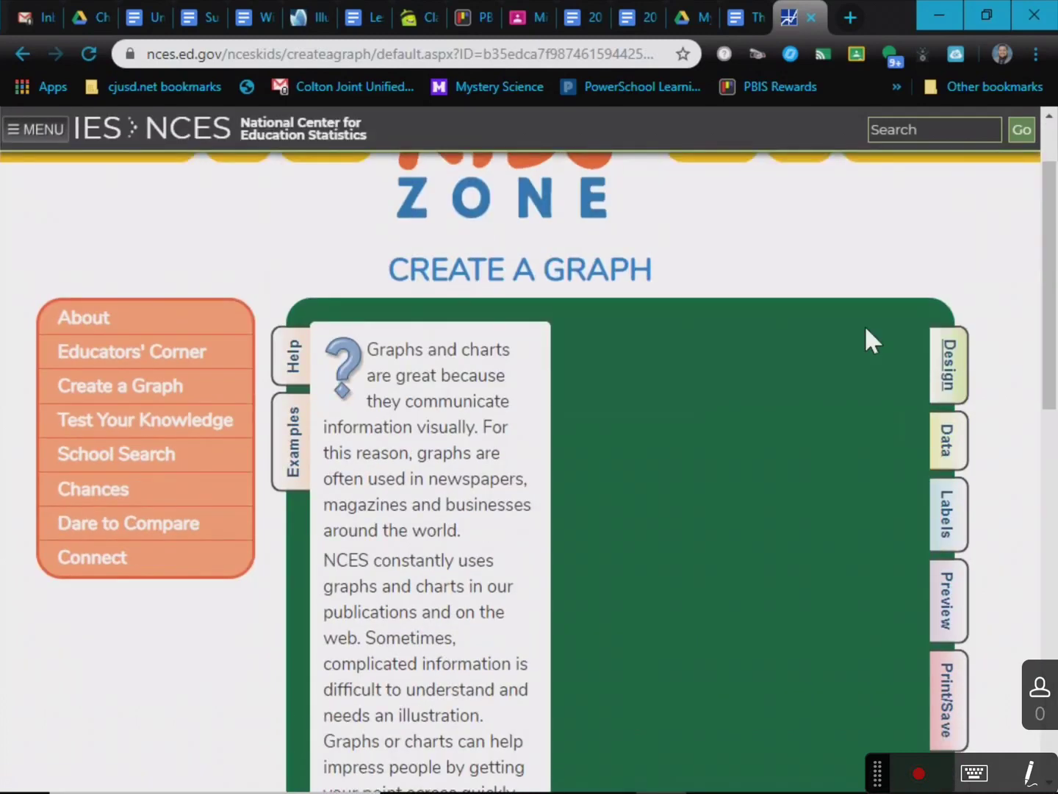
{"action": "left_click", "coordinate": [950, 443]}
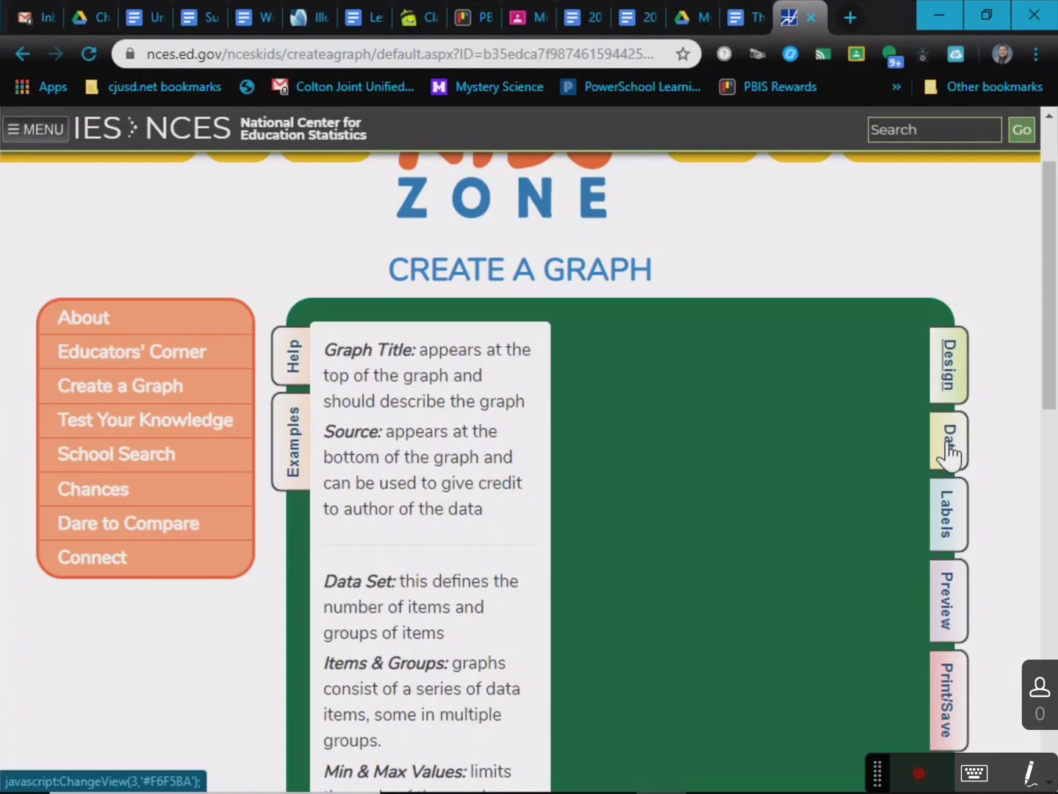
{"action": "scroll", "coordinate": [761, 486], "scroll_direction": "down", "scroll_amount": 5}
{"action": "left_click", "coordinate": [543, 460]}
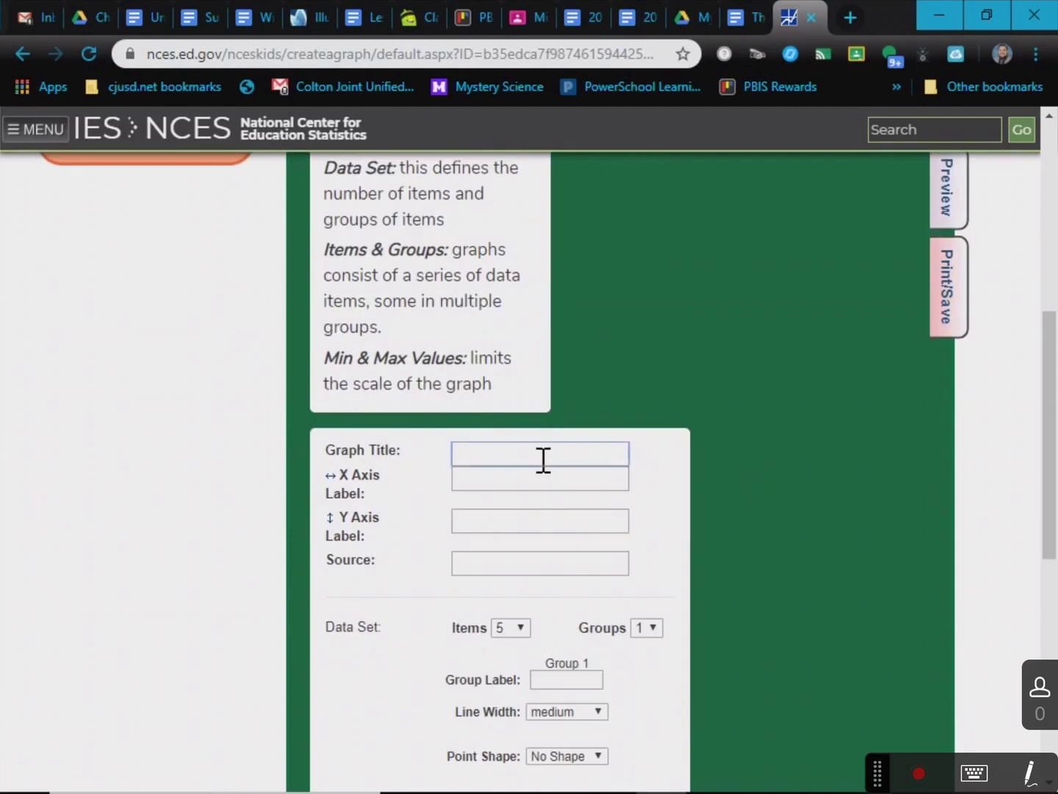
{"action": "type", "text": "Bacteria over Time"}
- Label the x-axis 'Time (Days)' and the y-axis 'Amount of Bacteria'
{"action": "left_click", "coordinate": [505, 476]}
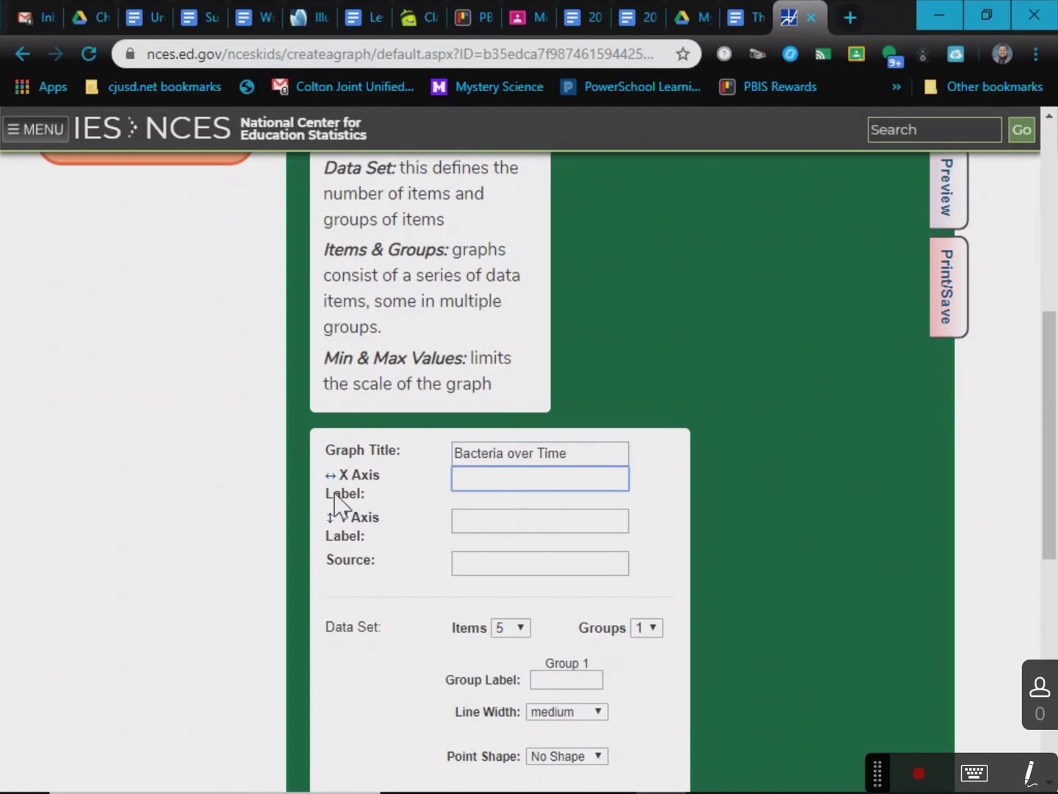
{"action": "type", "text": "Time (Days)"}
{"action": "left_click", "coordinate": [473, 520]}
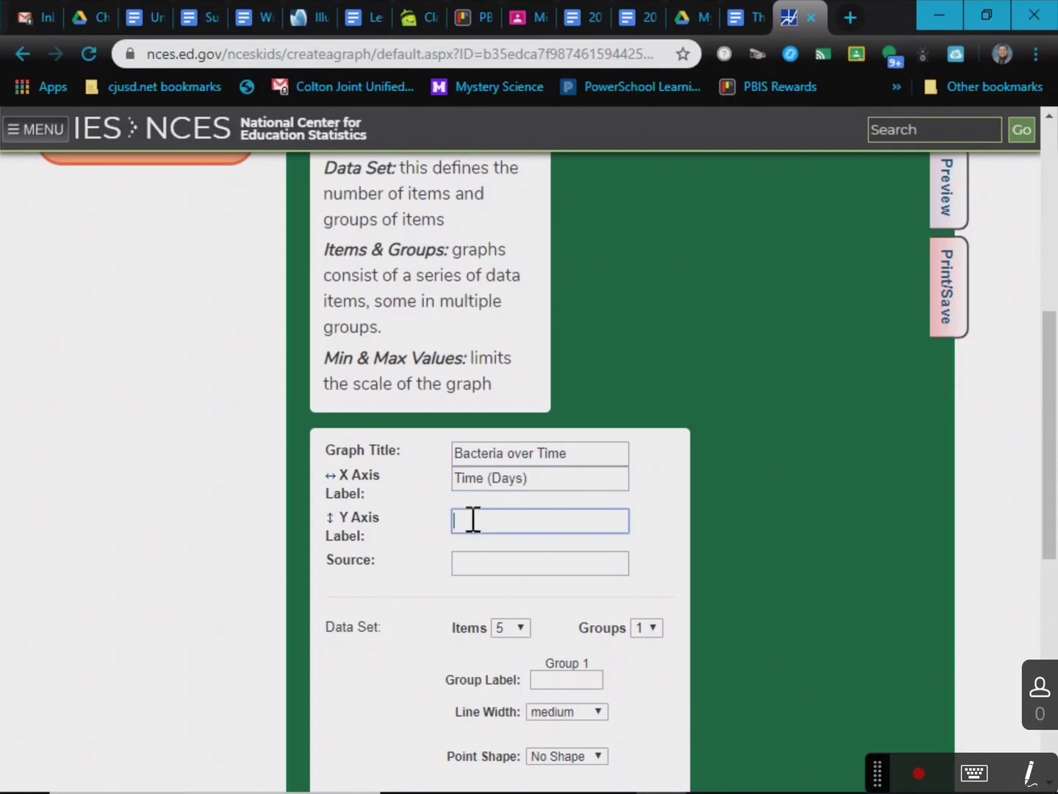
{"action": "type", "text": "Amount of Bacteria"}
{"action": "scroll", "coordinate": [470, 580], "scroll_direction": "down", "scroll_amount": 2}
{"action": "scroll", "coordinate": [563, 580], "scroll_direction": "down", "scroll_amount": 2}
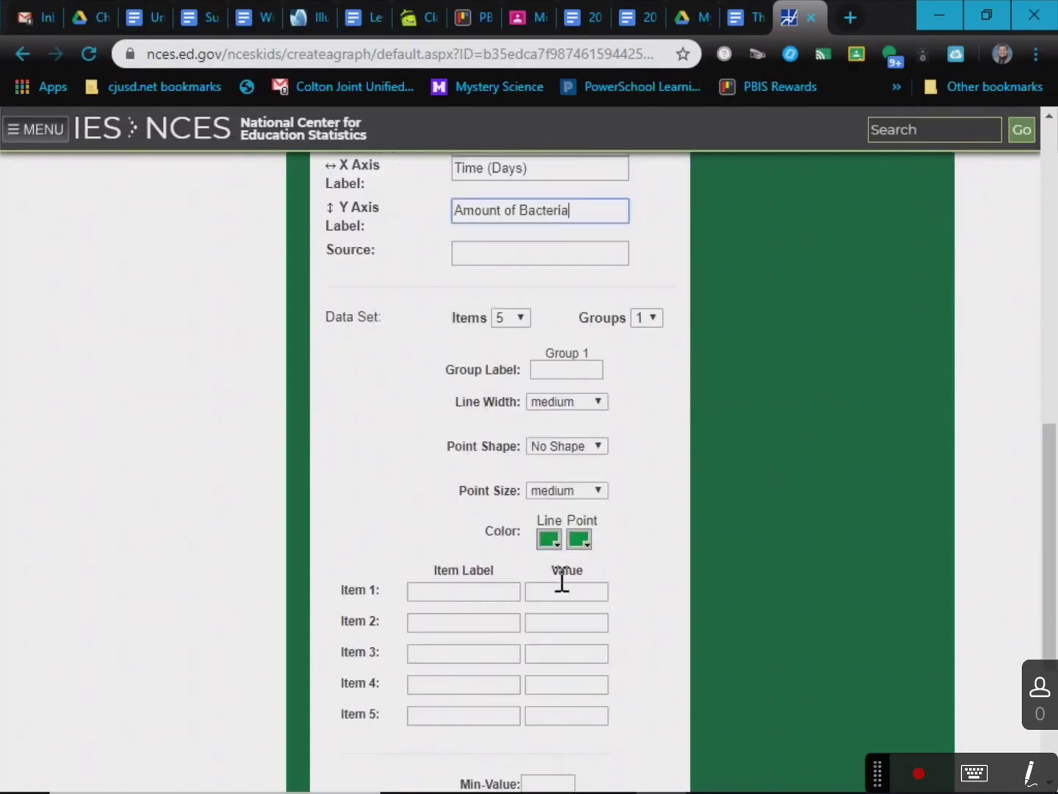
{"action": "scroll", "coordinate": [533, 547], "scroll_direction": "up", "scroll_amount": 1}
{"action": "scroll", "coordinate": [531, 528], "scroll_direction": "up", "scroll_amount": 2}
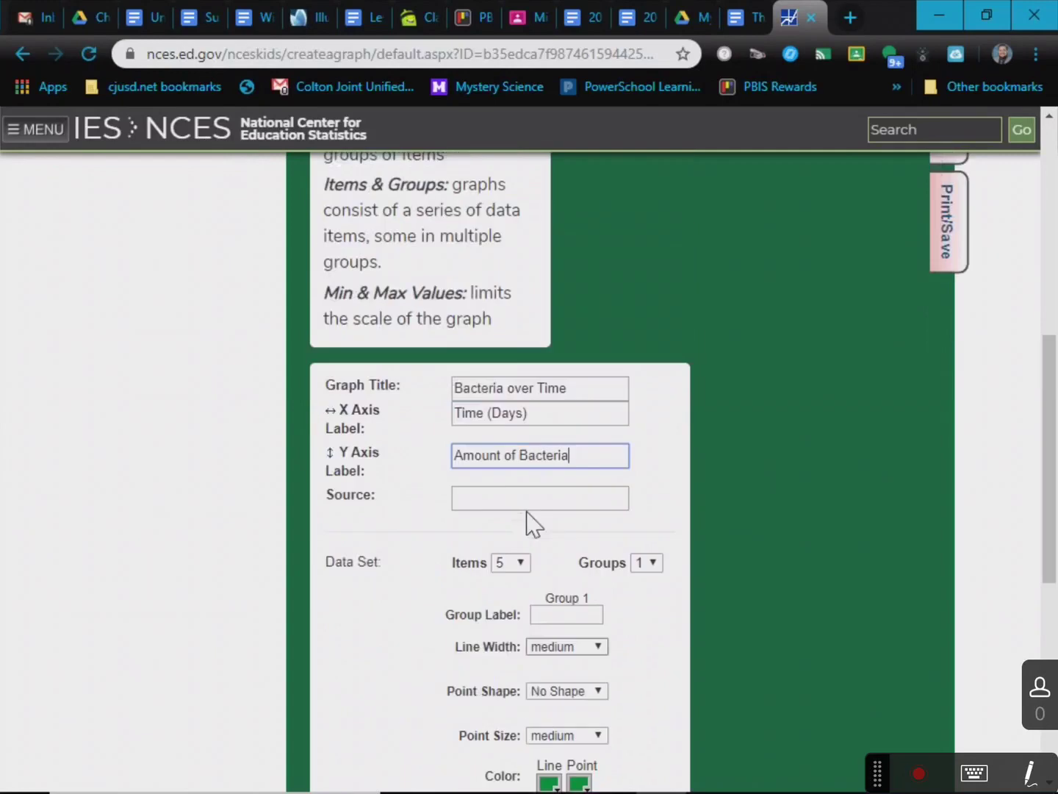
{"action": "scroll", "coordinate": [526, 581], "scroll_direction": "down", "scroll_amount": 1}
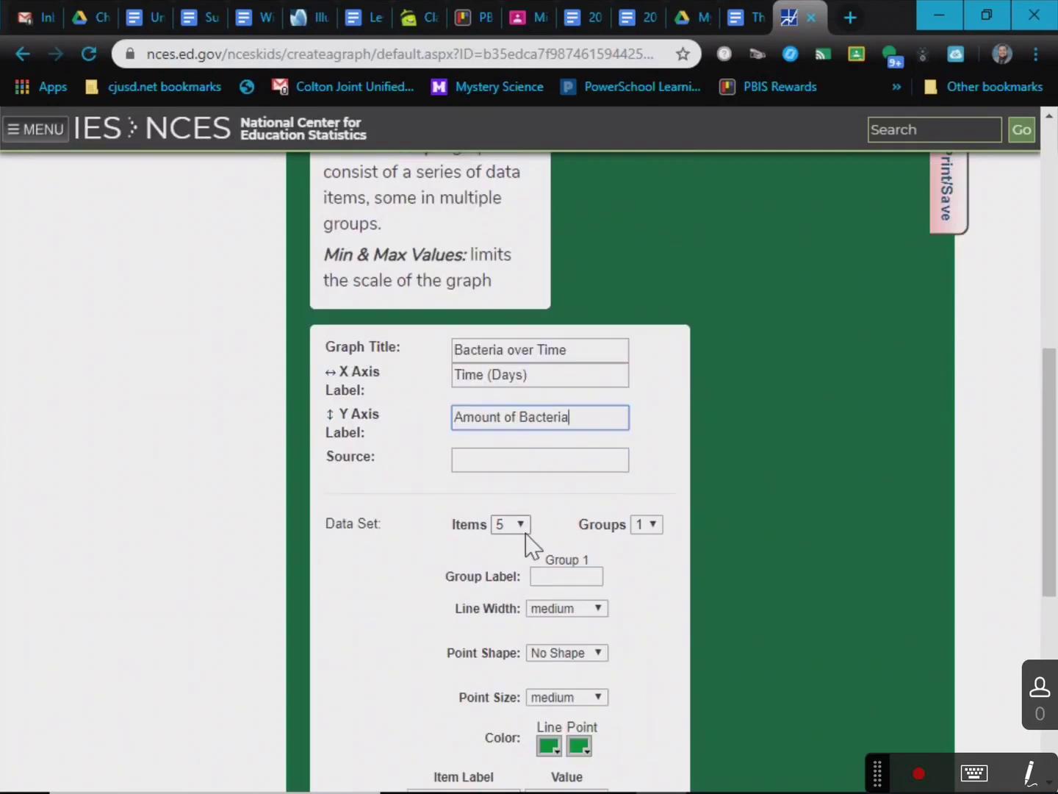
{"action": "scroll", "coordinate": [615, 560], "scroll_direction": "down", "scroll_amount": 5}
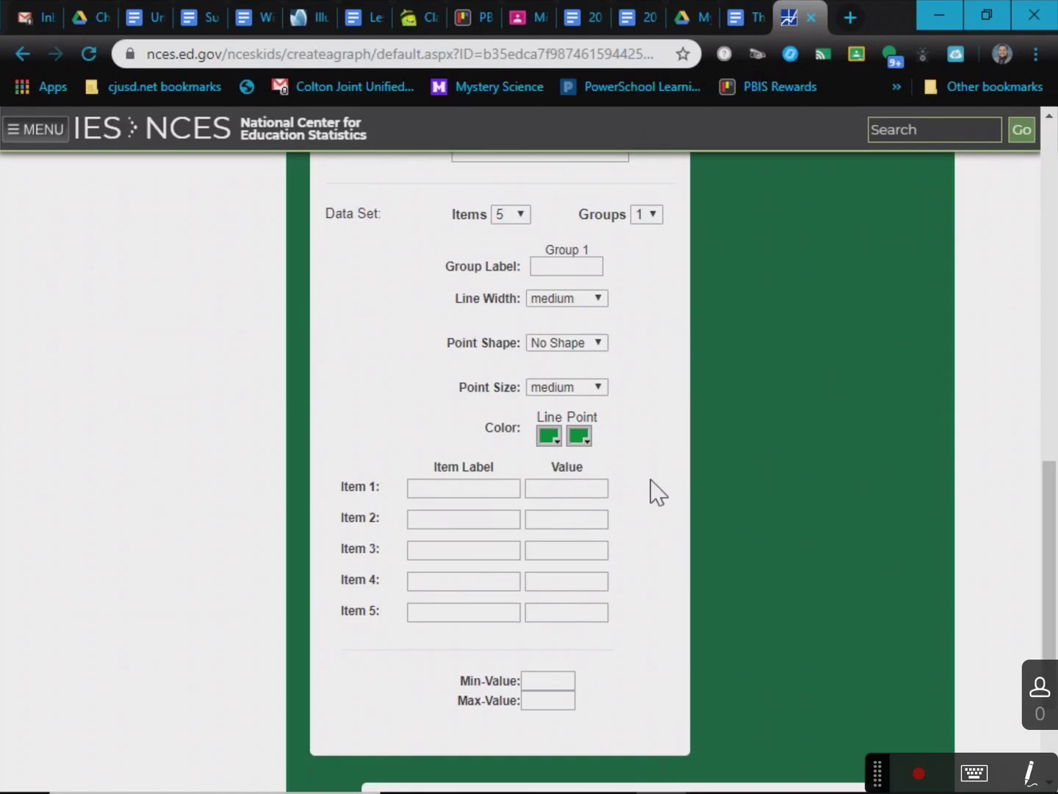
- Set the value scale to run from 0 to 100
{"action": "left_click_drag", "start_coordinate": [651, 492], "coordinate": [588, 480]}
{"action": "left_click", "coordinate": [568, 494]}
{"action": "left_click", "coordinate": [544, 682]}
{"action": "type", "text": "0"}
{"action": "left_click", "coordinate": [566, 705]}
{"action": "type", "text": "100"}
- Label the first two items Day 1 and Day 2
{"action": "left_click", "coordinate": [457, 494]}
{"action": "left_click", "coordinate": [445, 520]}
{"action": "left_click", "coordinate": [439, 550]}
{"action": "left_click", "coordinate": [447, 580]}
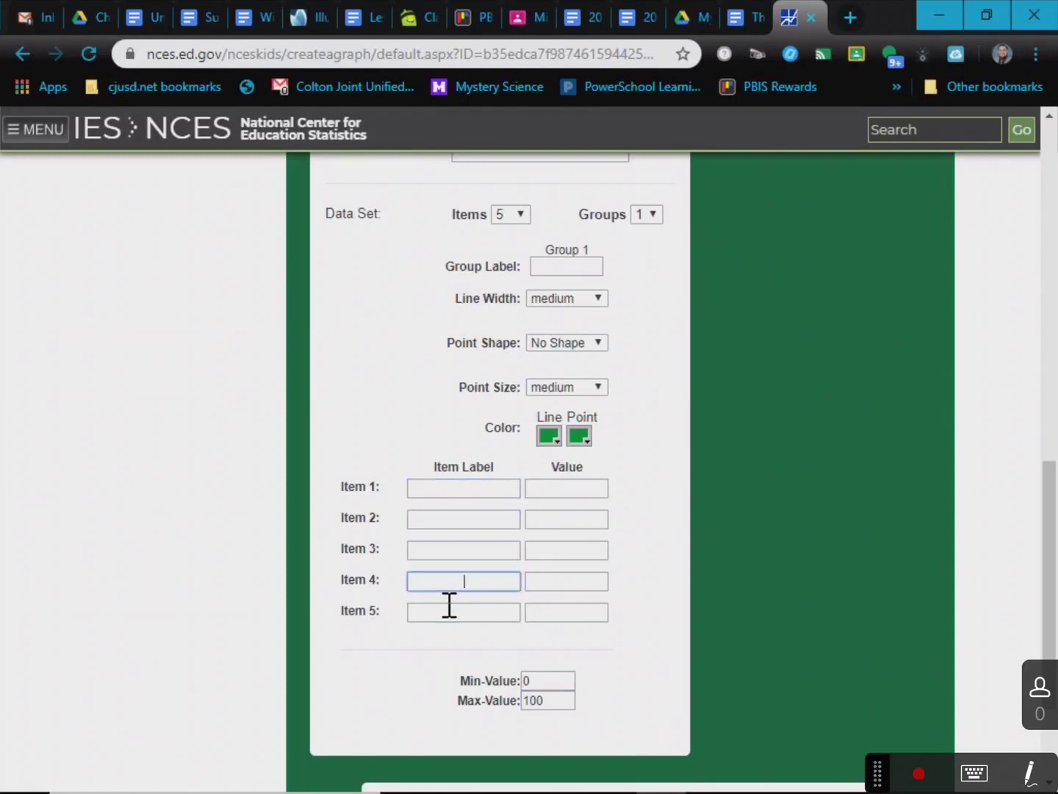
{"action": "left_click", "coordinate": [449, 607]}
{"action": "scroll", "coordinate": [449, 603], "scroll_direction": "up", "scroll_amount": 3}
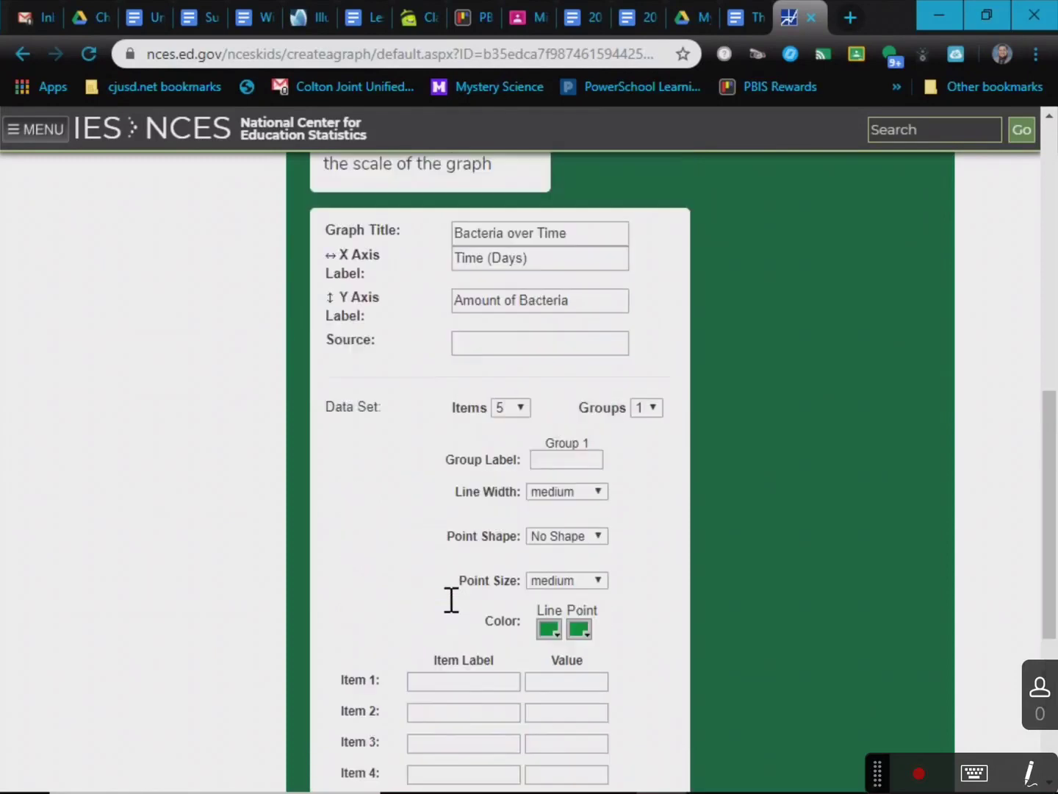
{"action": "scroll", "coordinate": [533, 537], "scroll_direction": "up", "scroll_amount": 3}
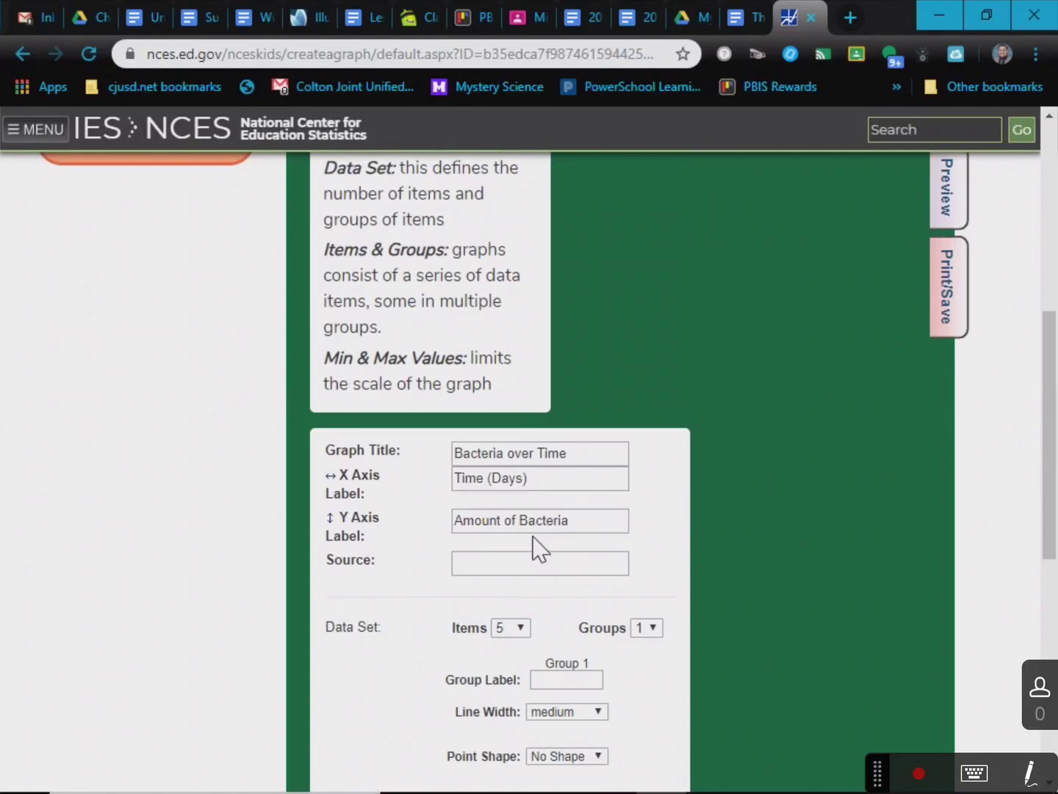
{"action": "scroll", "coordinate": [535, 545], "scroll_direction": "up", "scroll_amount": 3}
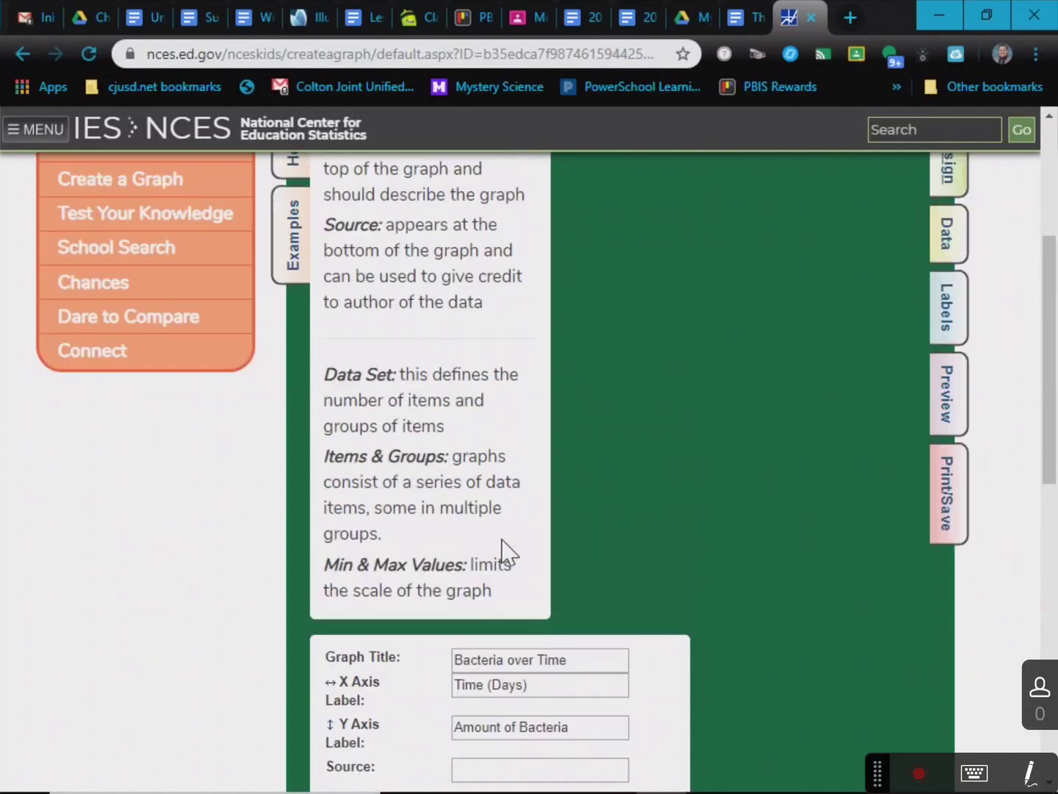
{"action": "scroll", "coordinate": [506, 550], "scroll_direction": "up", "scroll_amount": 3}
{"action": "scroll", "coordinate": [425, 548], "scroll_direction": "down", "scroll_amount": 10}
{"action": "scroll", "coordinate": [440, 552], "scroll_direction": "up", "scroll_amount": 1}
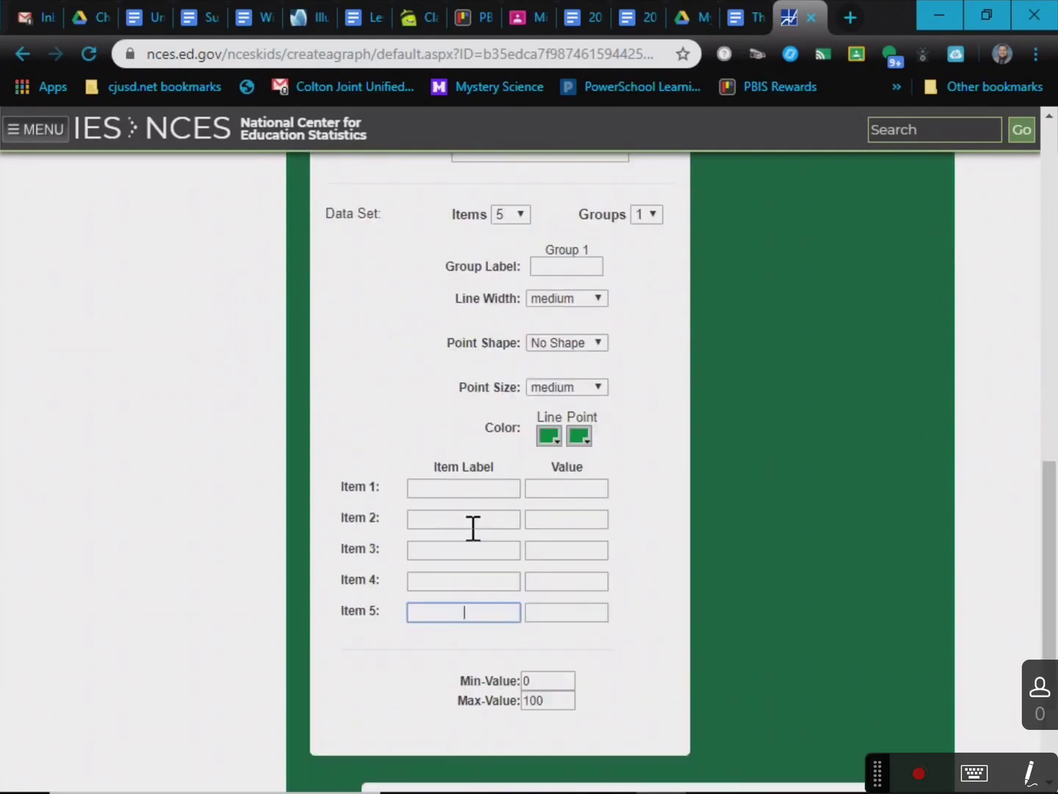
{"action": "left_click", "coordinate": [494, 489]}
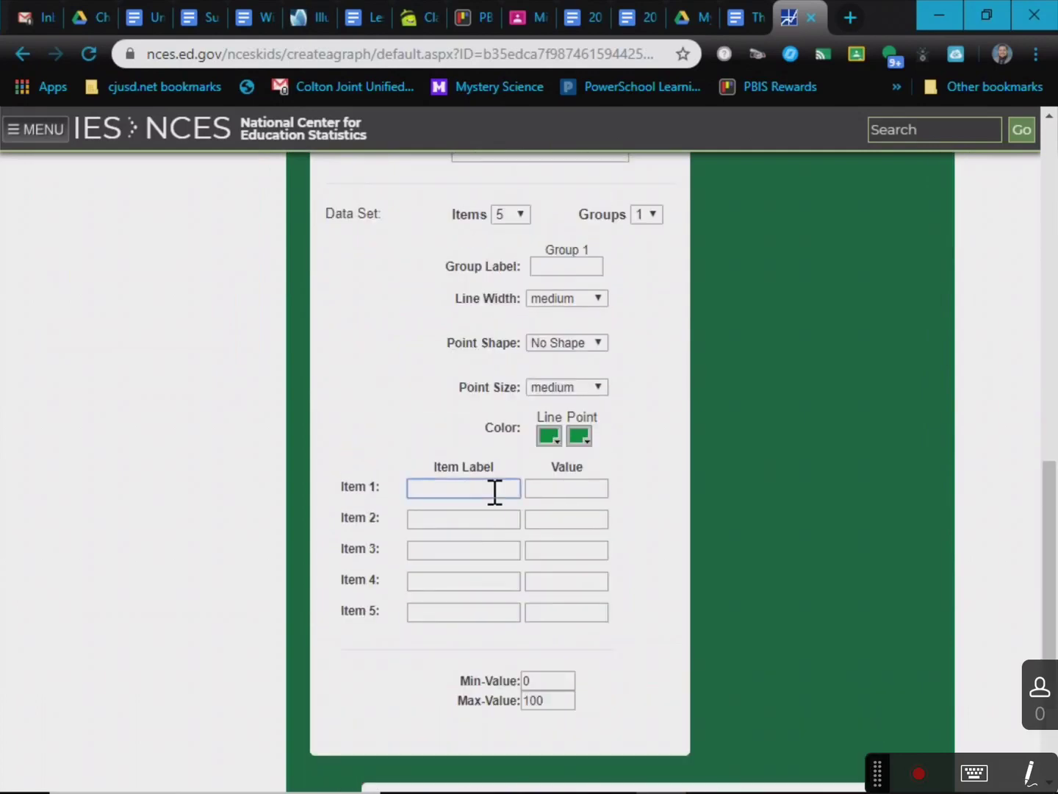
{"action": "type", "text": "Day 1"}
{"action": "left_click", "coordinate": [490, 520]}
{"action": "type", "text": "Day 2"}
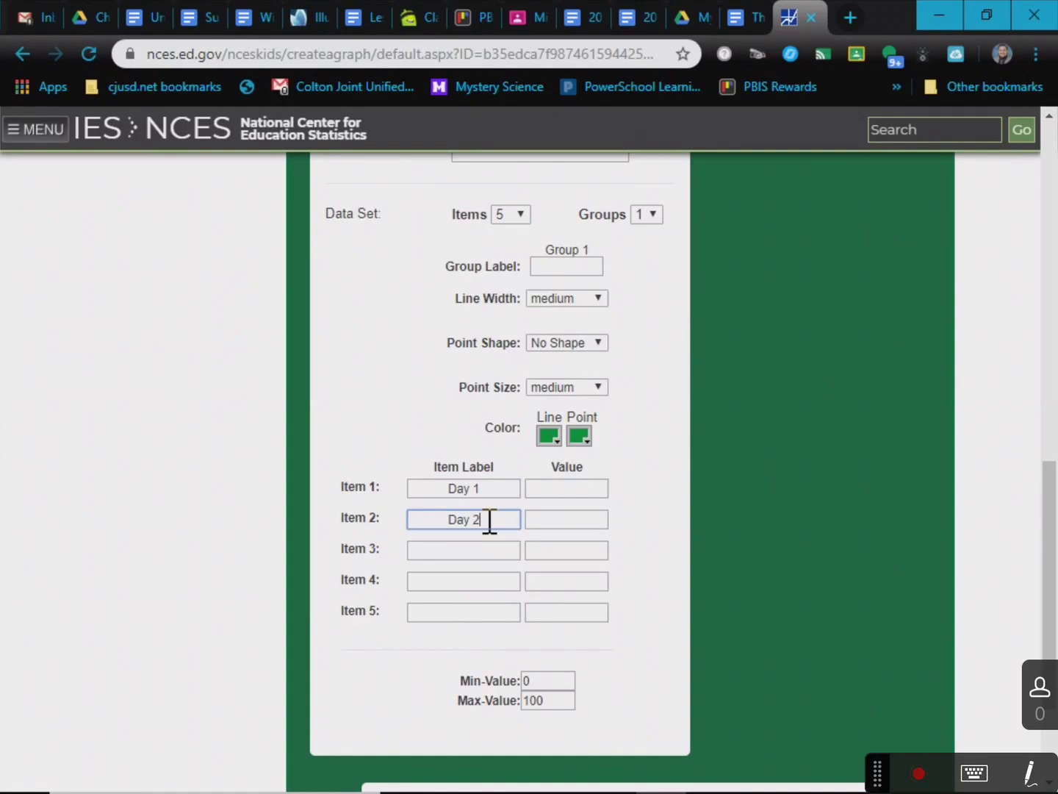
- Label the third to fifth items Day 5, Day 10 and Day 12
{"action": "left_click", "coordinate": [480, 550]}
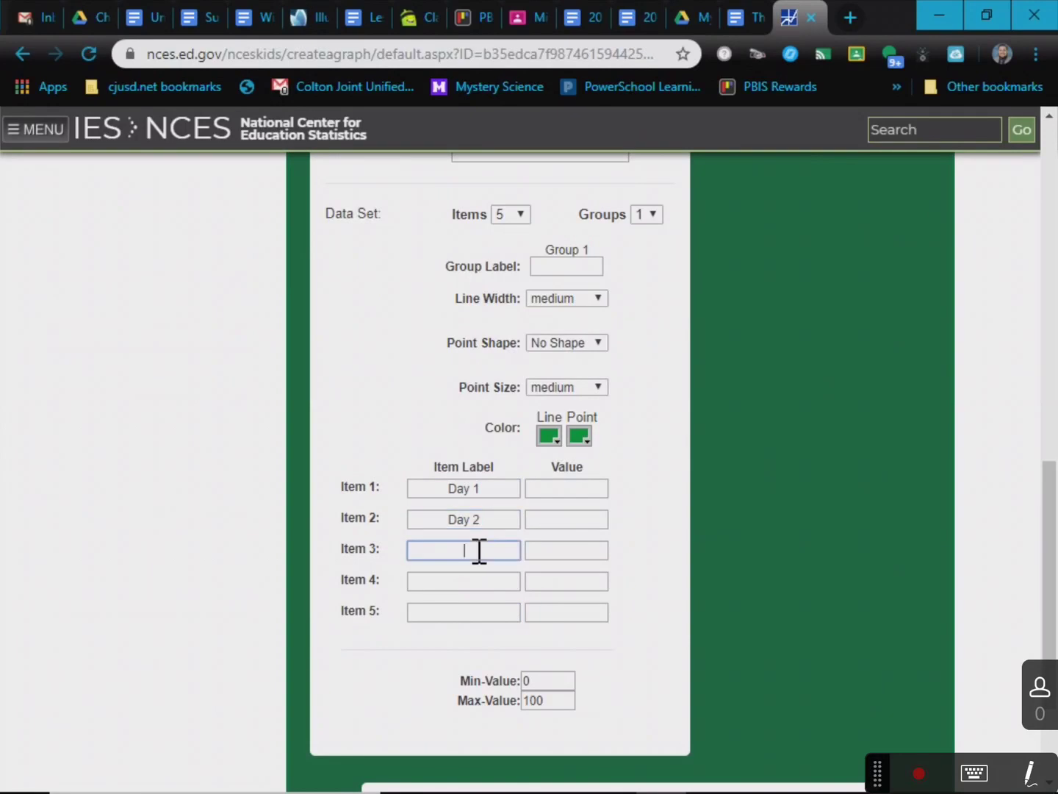
{"action": "type", "text": "Day 5"}
{"action": "left_click", "coordinate": [507, 582]}
{"action": "type", "text": "Day 10"}
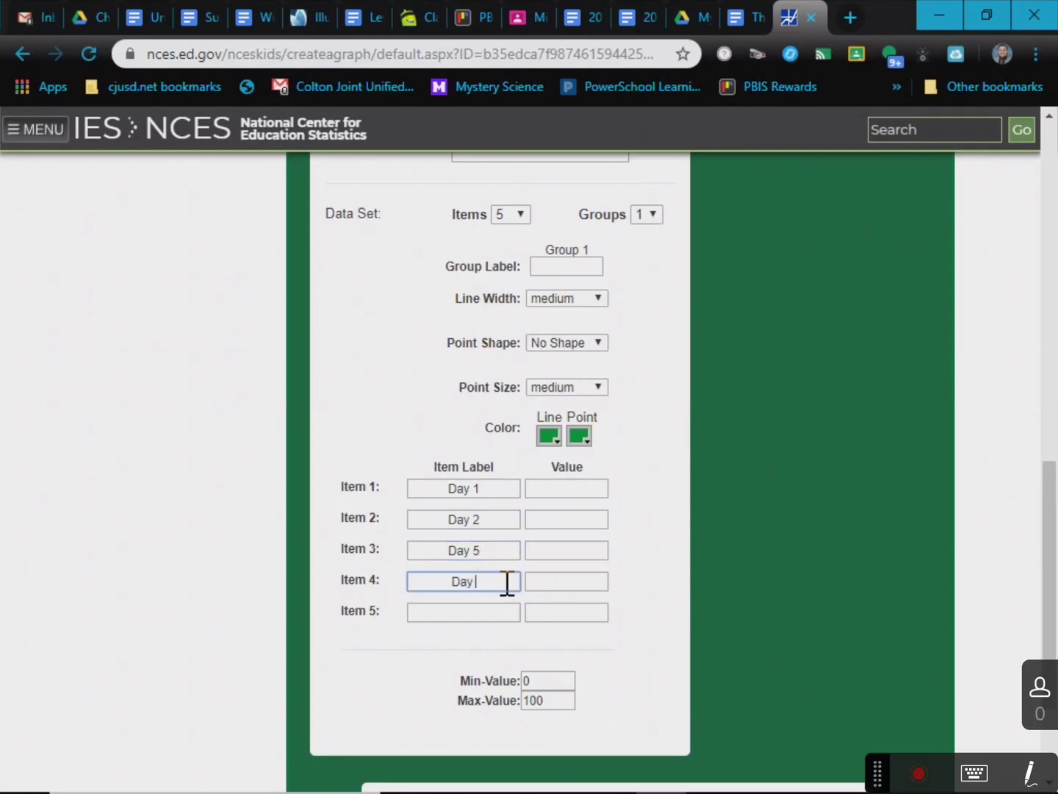
{"action": "left_click", "coordinate": [438, 613]}
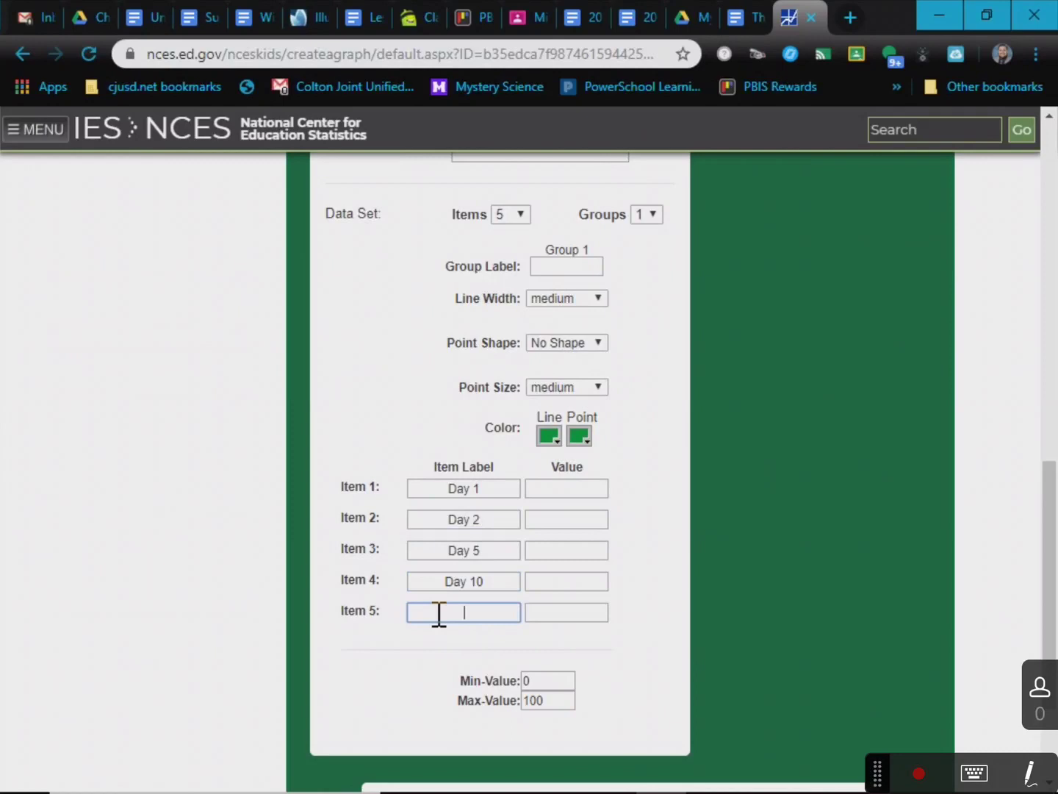
{"action": "type", "text": "Day 12"}
{"action": "scroll", "coordinate": [496, 621], "scroll_direction": "up", "scroll_amount": 3}
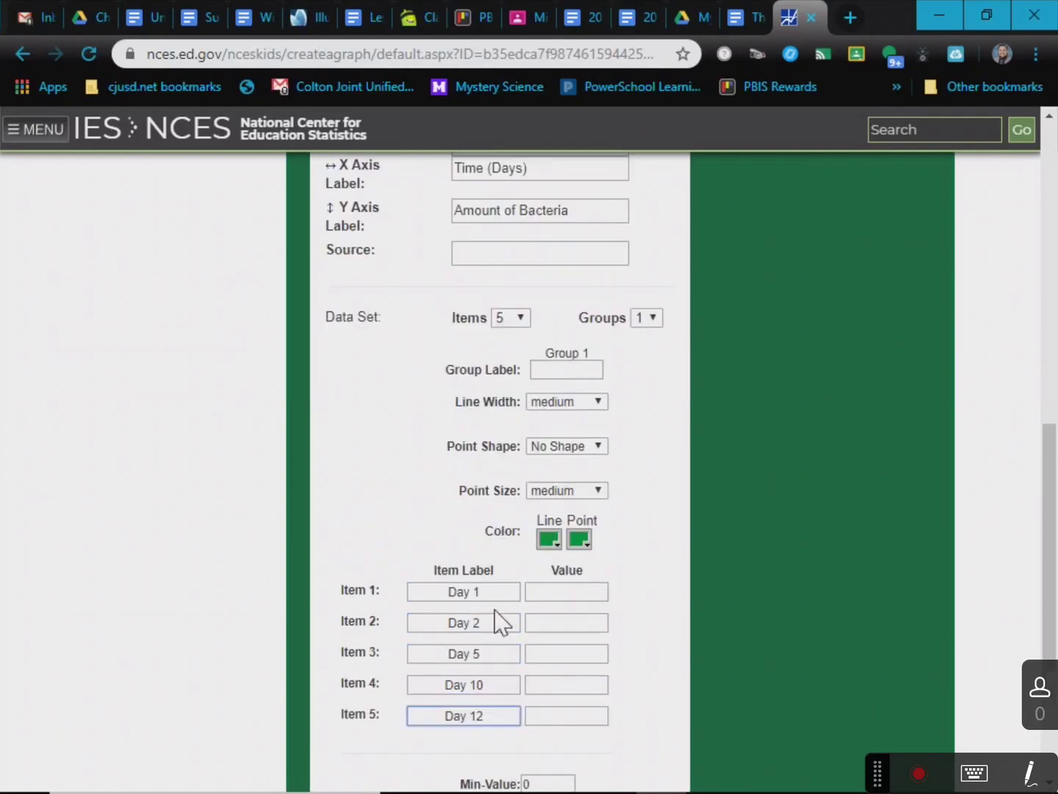
- Increase the data set to 7 items
{"action": "scroll", "coordinate": [514, 503], "scroll_direction": "down", "scroll_amount": 3}
{"action": "scroll", "coordinate": [470, 613], "scroll_direction": "up", "scroll_amount": 4}
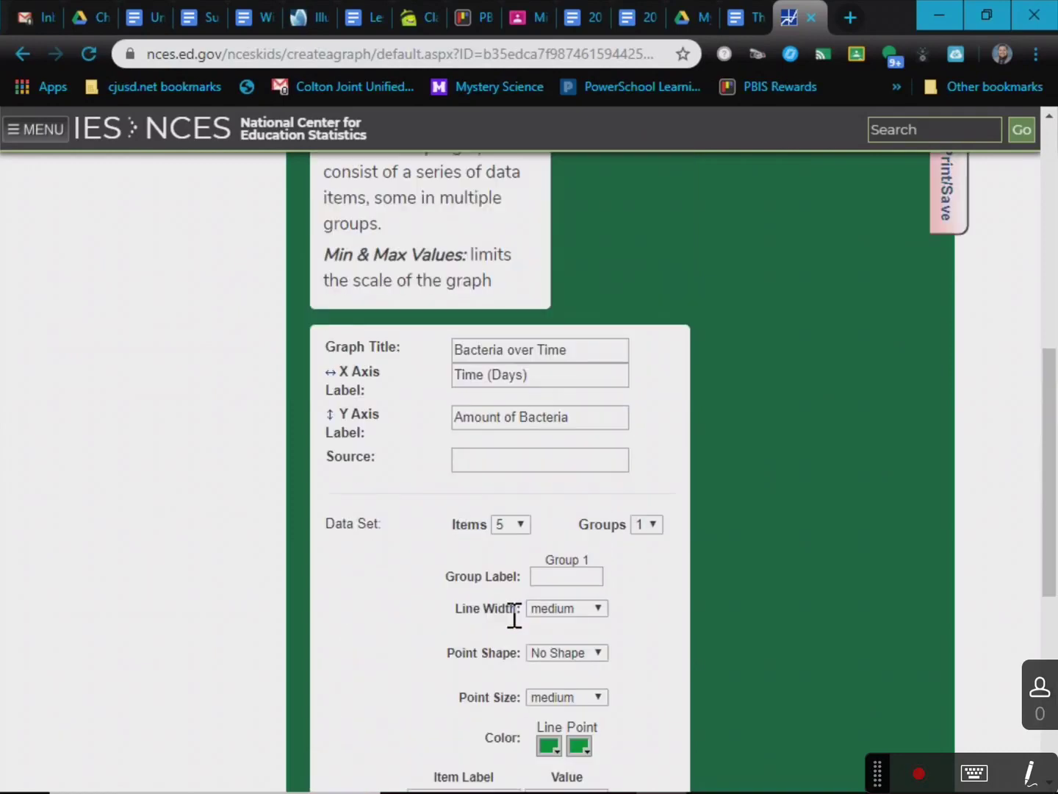
{"action": "left_click", "coordinate": [520, 525]}
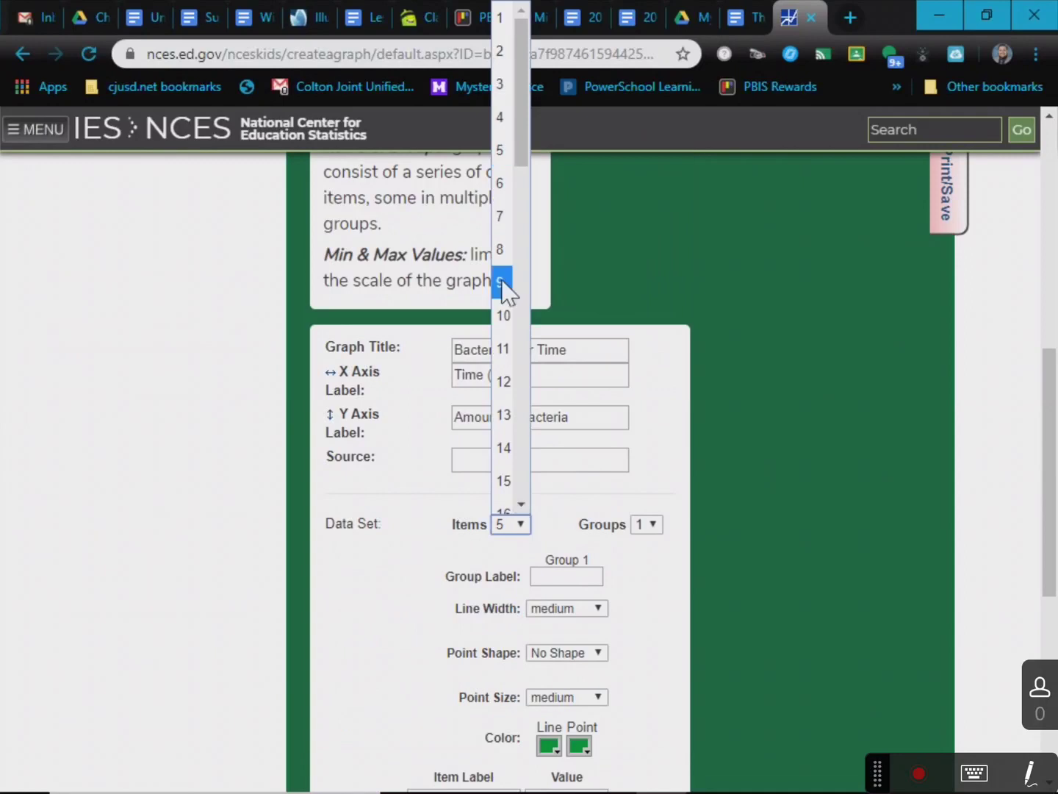
{"action": "left_click", "coordinate": [509, 219]}
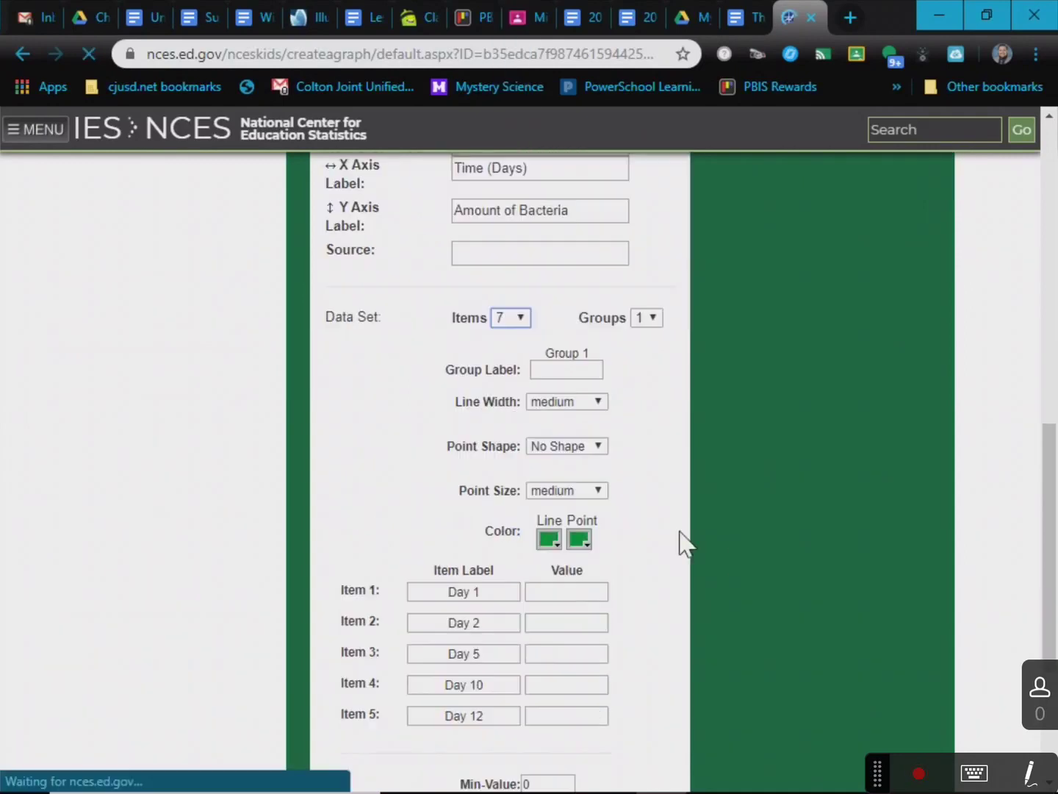
- Label the two new items Day 15 and Day 20
{"action": "scroll", "coordinate": [649, 486], "scroll_direction": "down", "scroll_amount": 5}
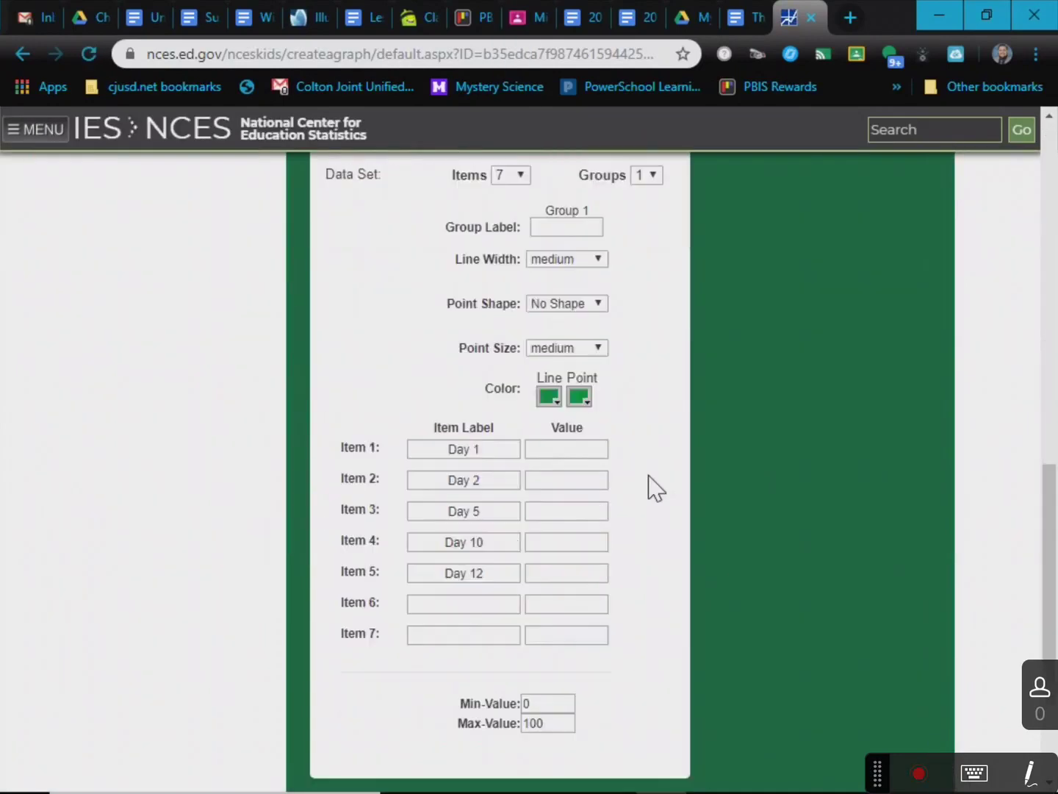
{"action": "left_click", "coordinate": [497, 536]}
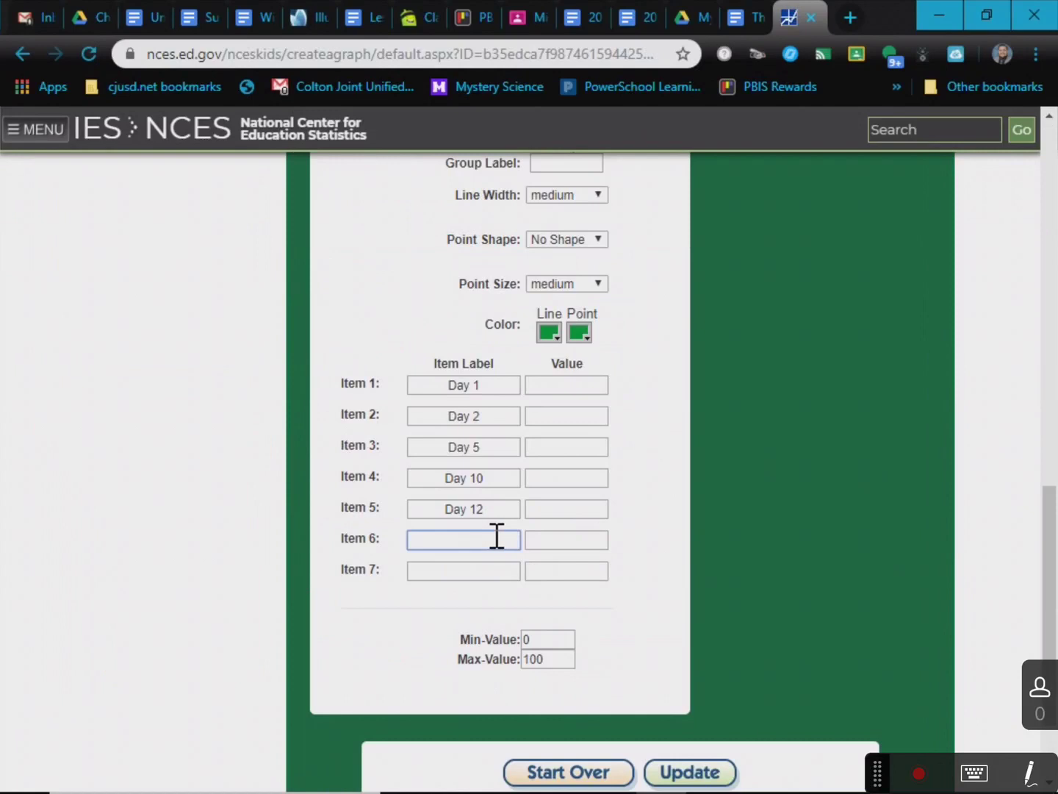
{"action": "type", "text": "Day 15"}
{"action": "left_click", "coordinate": [495, 562]}
{"action": "type", "text": "Day 20"}
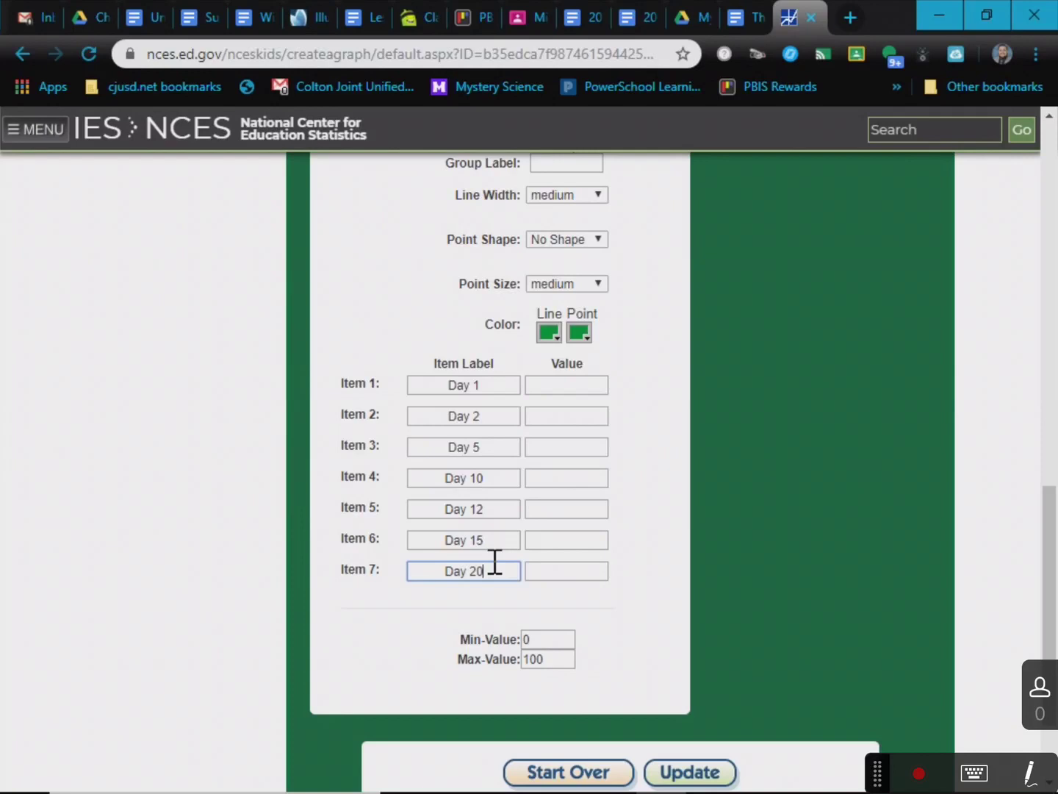
- Fill in values 1, 5, 10, 25, 35 and 50 for Day 1 through Day 15
{"action": "left_click", "coordinate": [562, 383]}
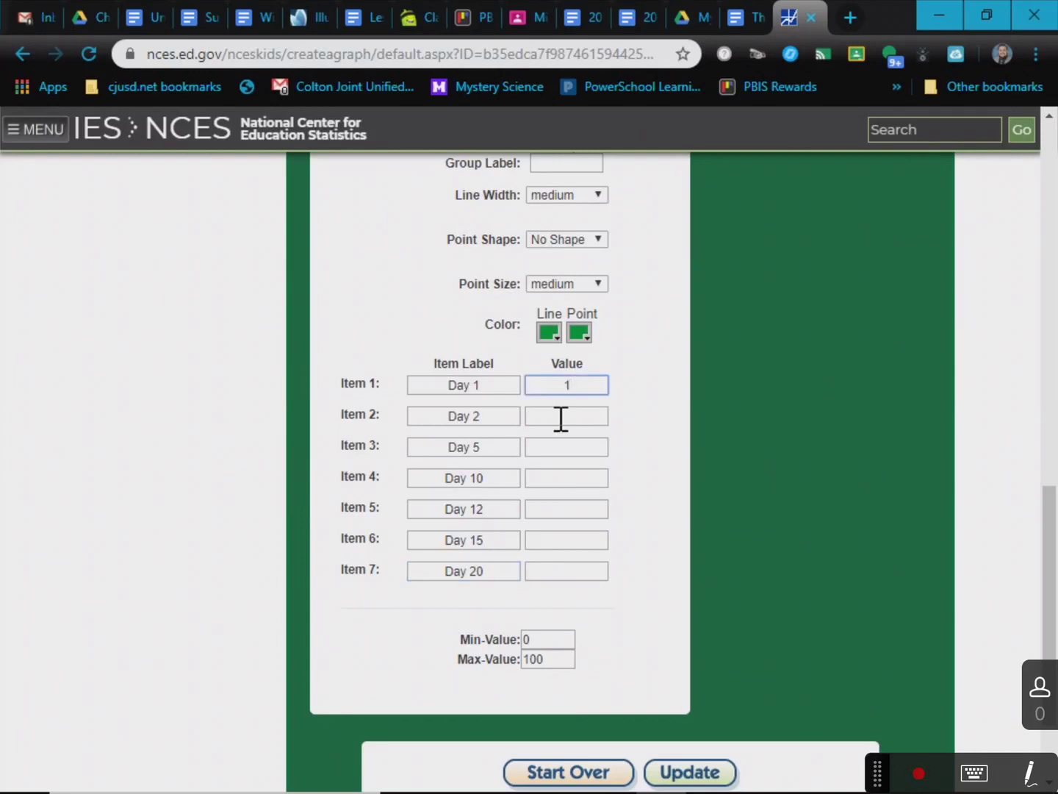
{"action": "left_click", "coordinate": [573, 414]}
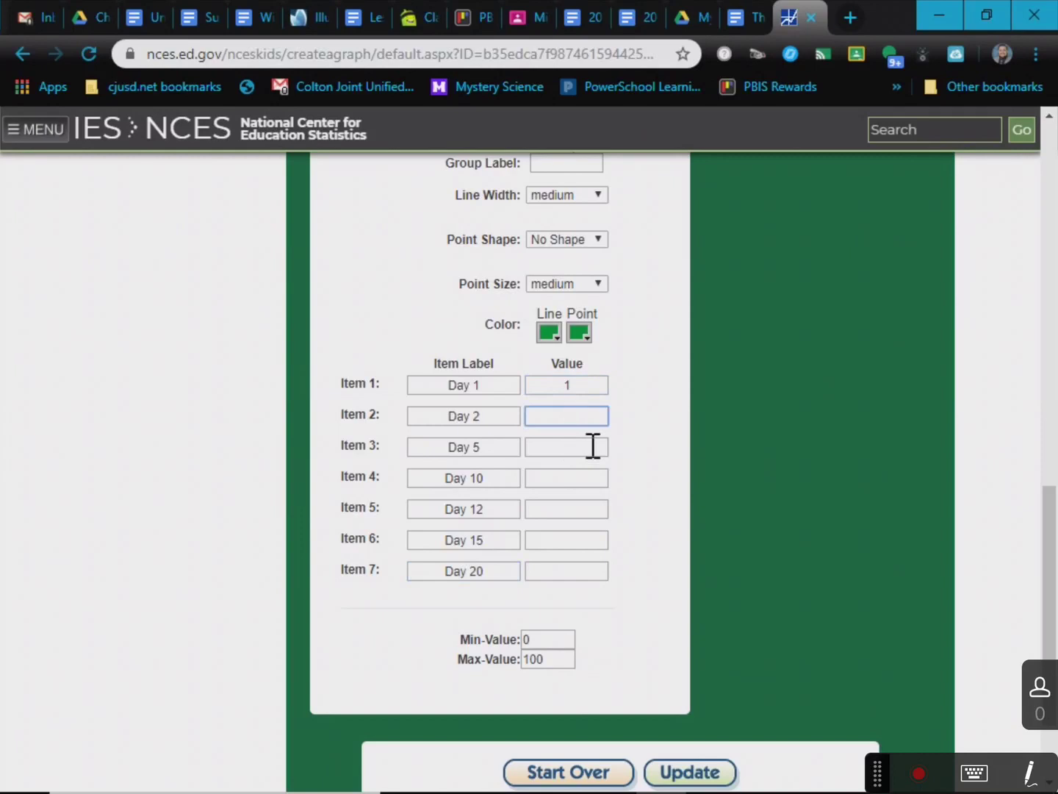
{"action": "type", "text": "5"}
{"action": "left_click", "coordinate": [574, 446]}
{"action": "type", "text": "10"}
{"action": "left_click", "coordinate": [538, 483]}
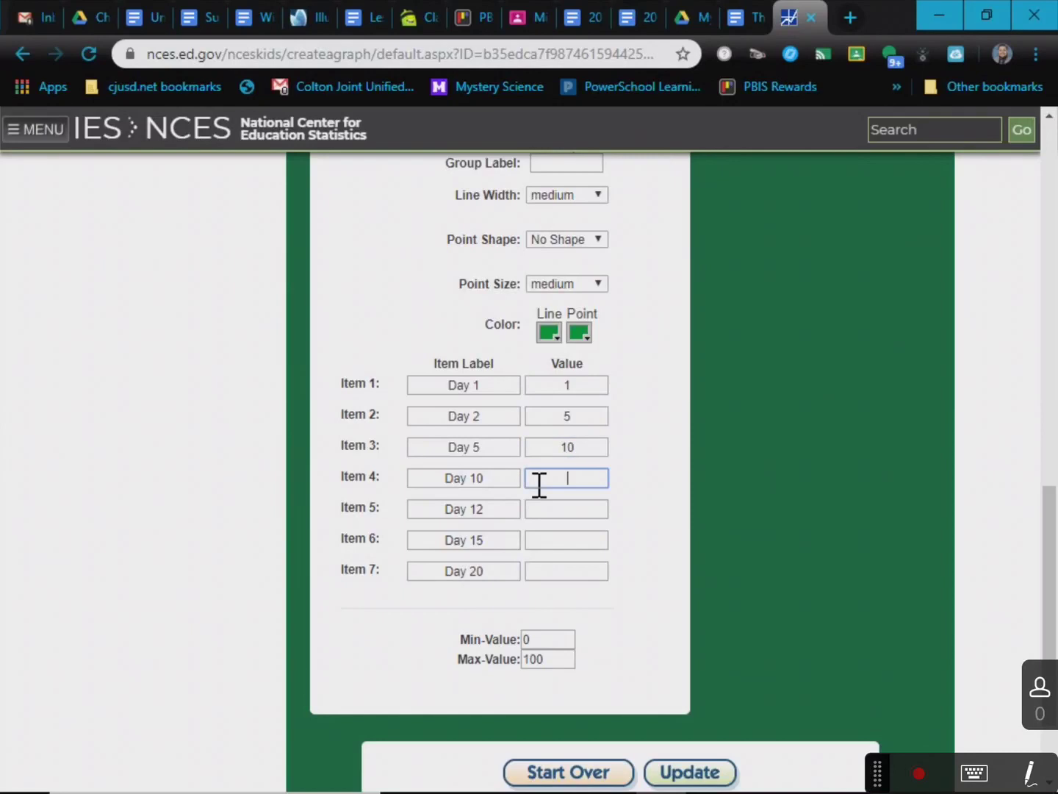
{"action": "type", "text": "25"}
{"action": "left_click", "coordinate": [557, 506]}
{"action": "type", "text": "35"}
{"action": "left_click", "coordinate": [572, 542]}
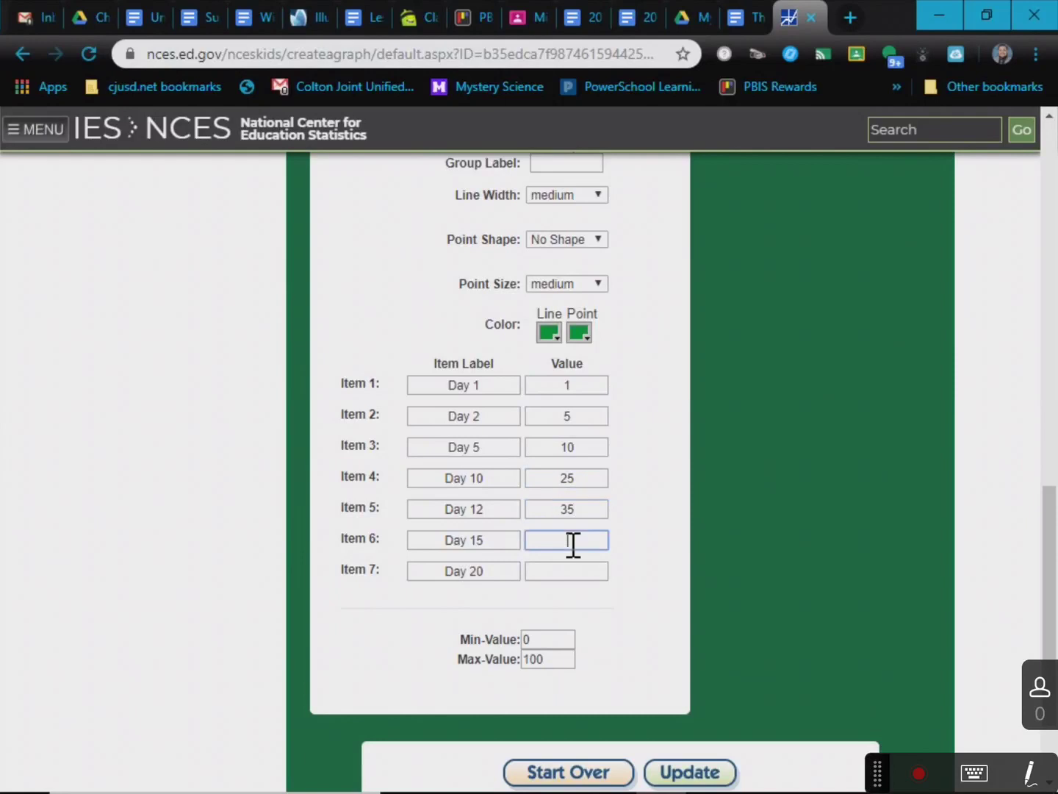
{"action": "type", "text": "50"}
{"action": "left_click", "coordinate": [561, 572]}
- Enter 75 as the Day 20 value
{"action": "type", "text": "75"}
{"action": "scroll", "coordinate": [560, 631], "scroll_direction": "down", "scroll_amount": 2}
{"action": "scroll", "coordinate": [671, 611], "scroll_direction": "up", "scroll_amount": 12}
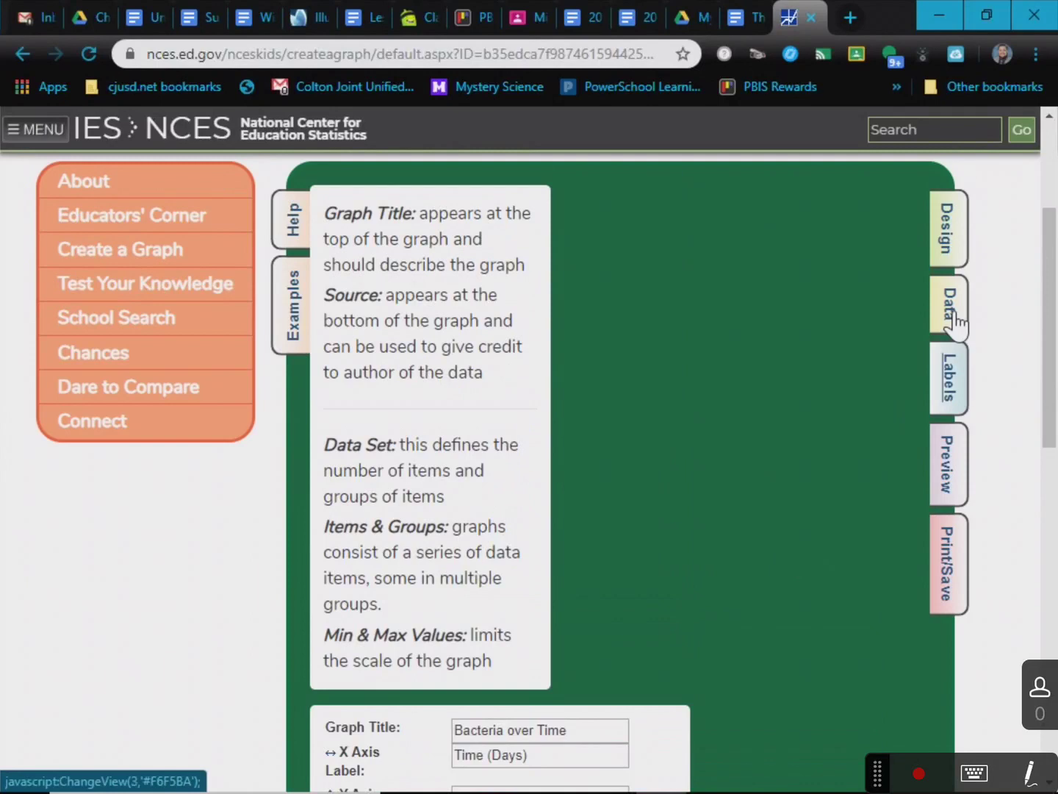
- Review the data label settings, with value labels placed Above at 14 pt
{"action": "left_click", "coordinate": [956, 400]}
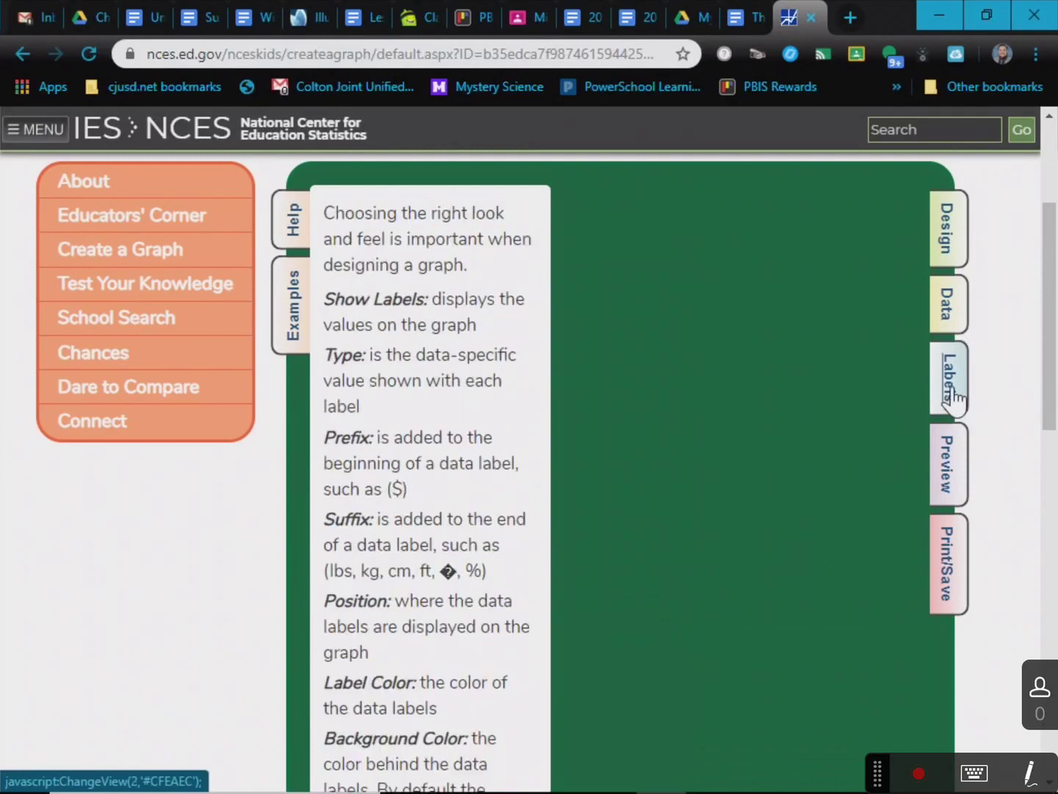
{"action": "scroll", "coordinate": [684, 526], "scroll_direction": "down", "scroll_amount": 15}
{"action": "scroll", "coordinate": [639, 514], "scroll_direction": "up", "scroll_amount": 5}
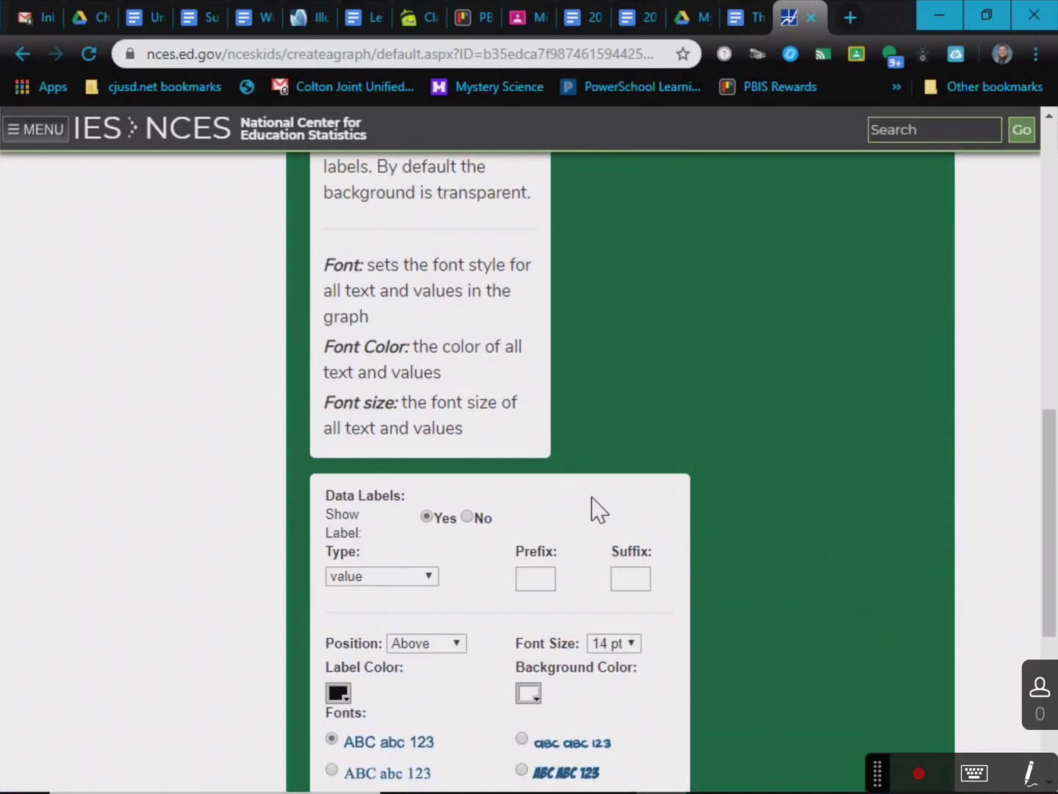
{"action": "scroll", "coordinate": [599, 509], "scroll_direction": "down", "scroll_amount": 3}
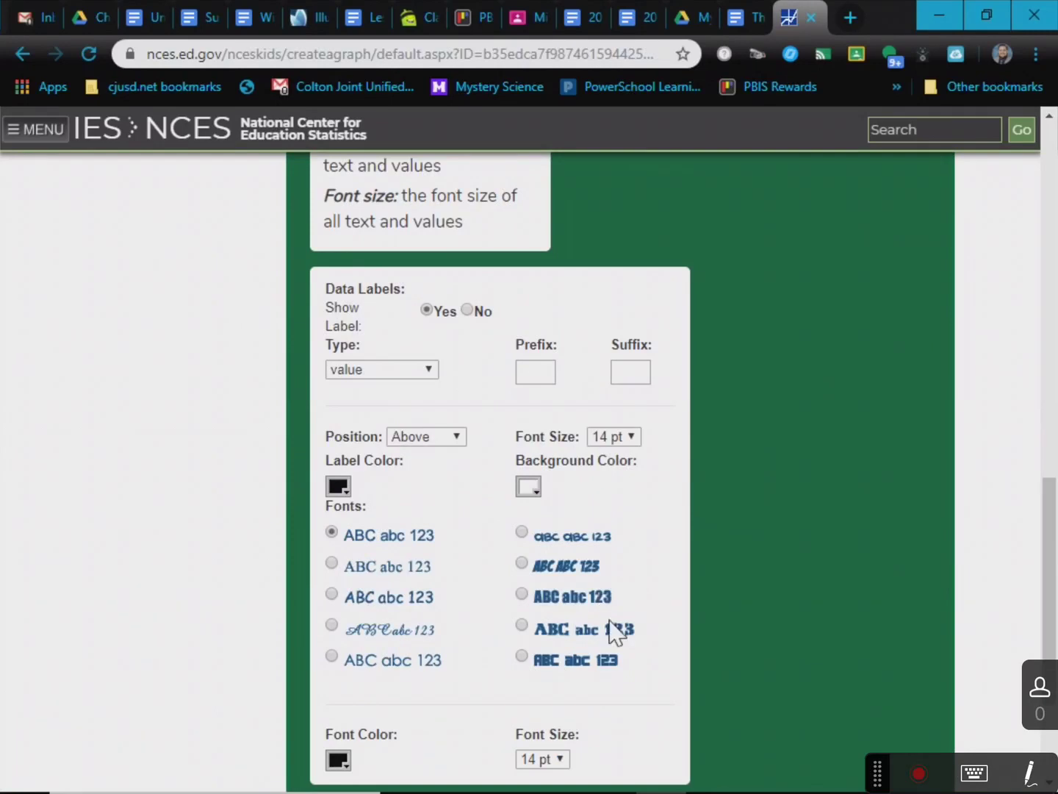
{"action": "scroll", "coordinate": [486, 625], "scroll_direction": "up", "scroll_amount": 1}
{"action": "scroll", "coordinate": [487, 626], "scroll_direction": "up", "scroll_amount": 4}
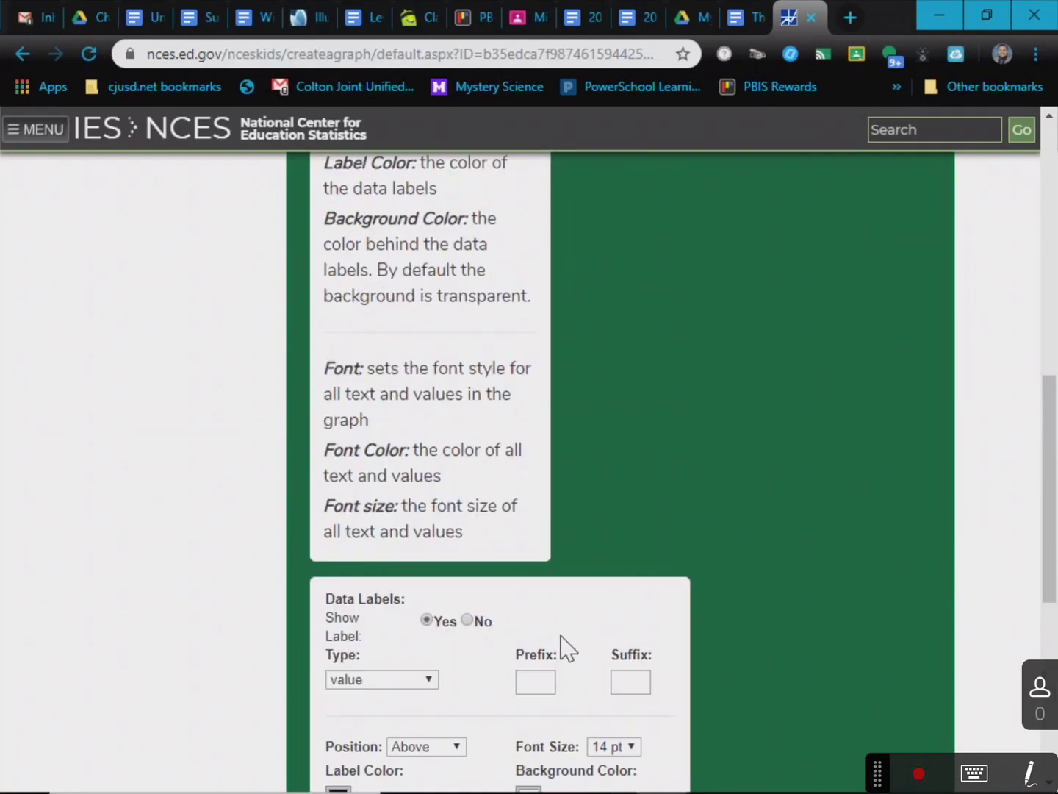
{"action": "scroll", "coordinate": [569, 649], "scroll_direction": "down", "scroll_amount": 3}
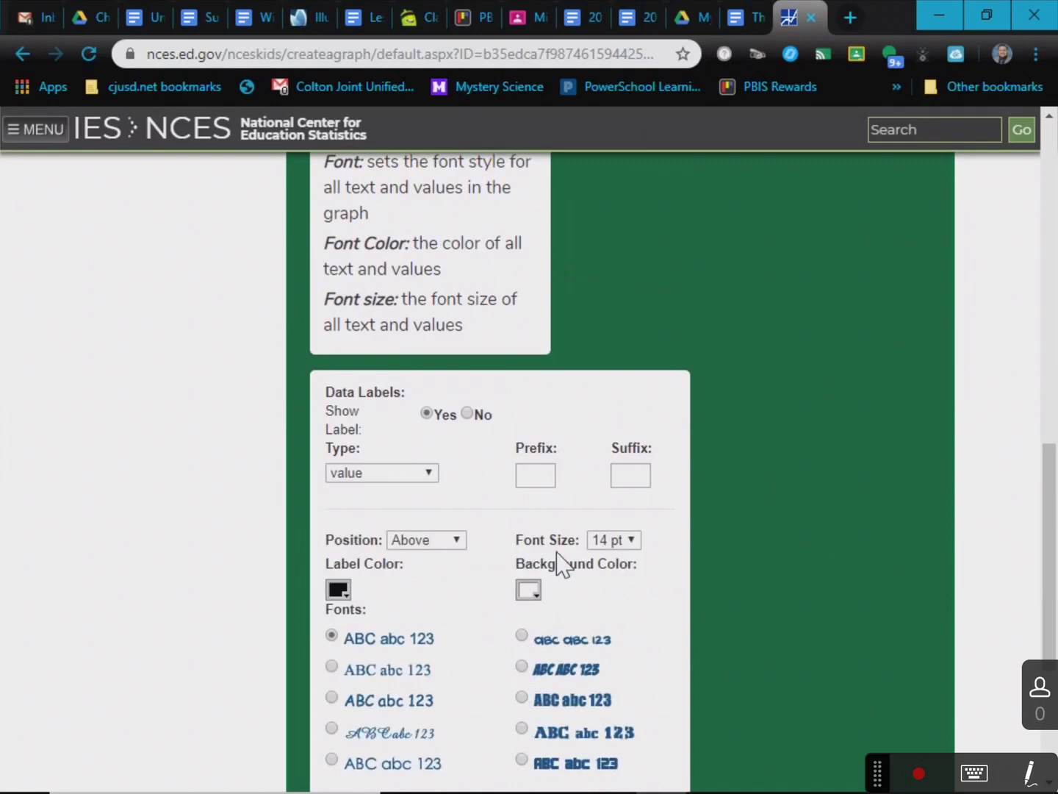
{"action": "scroll", "coordinate": [560, 565], "scroll_direction": "up", "scroll_amount": 1}
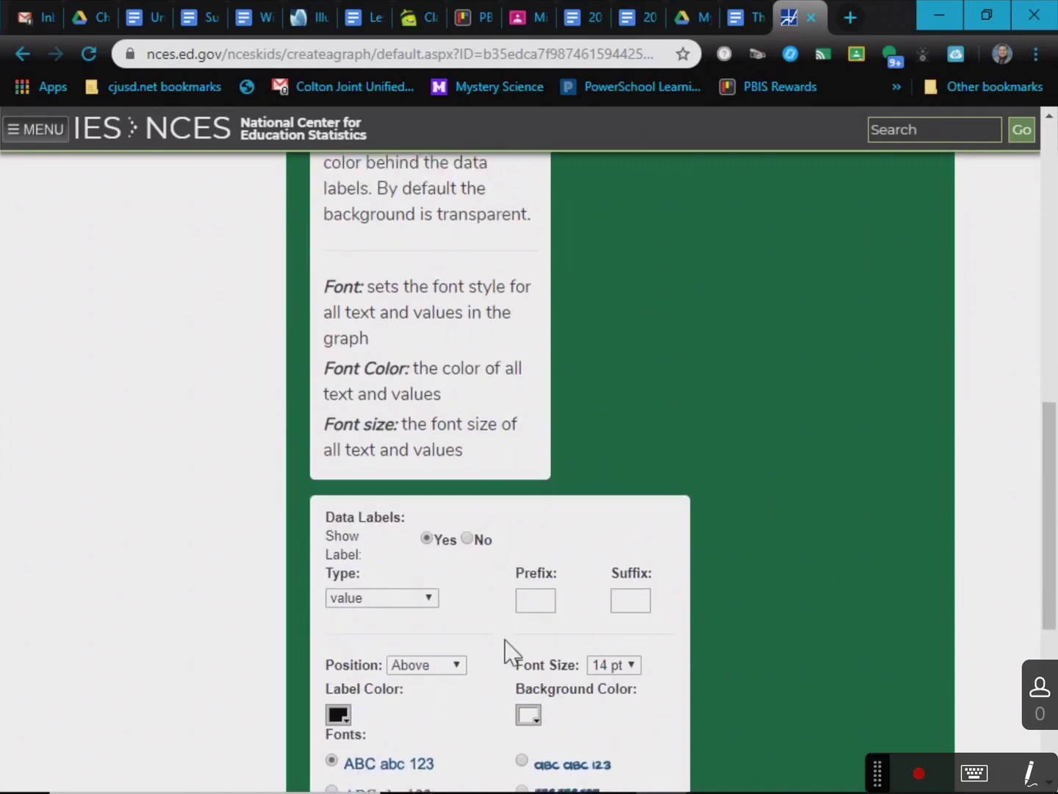
{"action": "scroll", "coordinate": [633, 633], "scroll_direction": "up", "scroll_amount": 10}
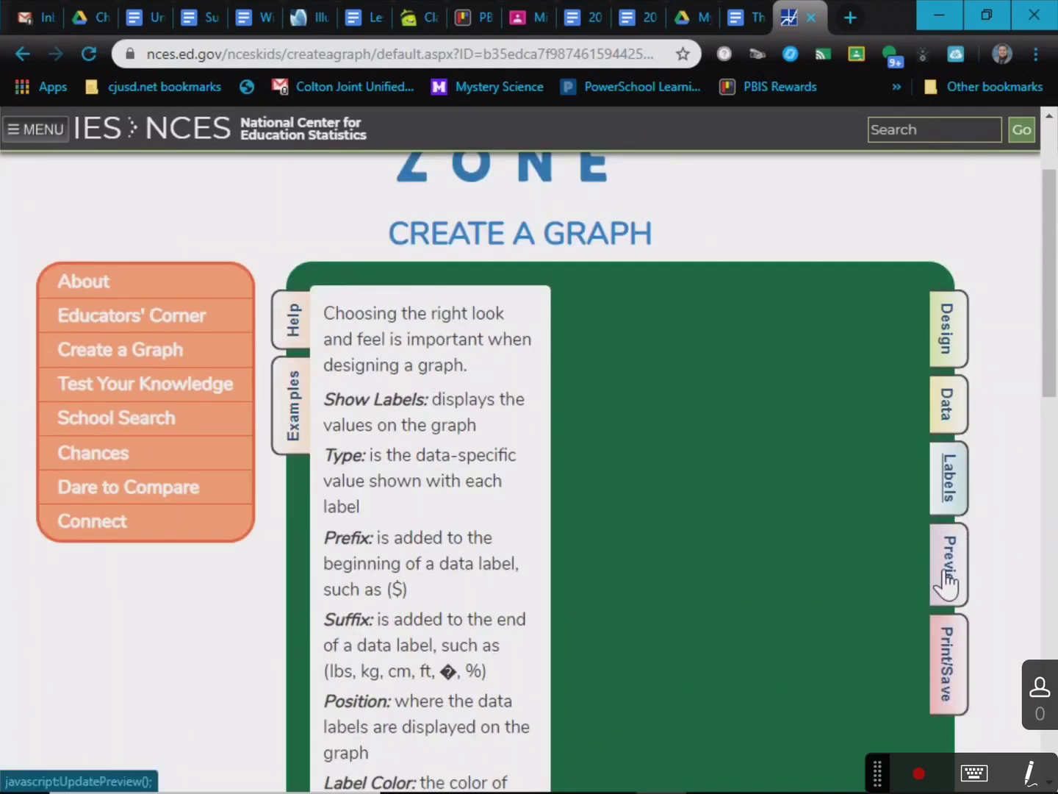
{"action": "left_click", "coordinate": [947, 580]}
{"action": "scroll", "coordinate": [690, 604], "scroll_direction": "down", "scroll_amount": 5}
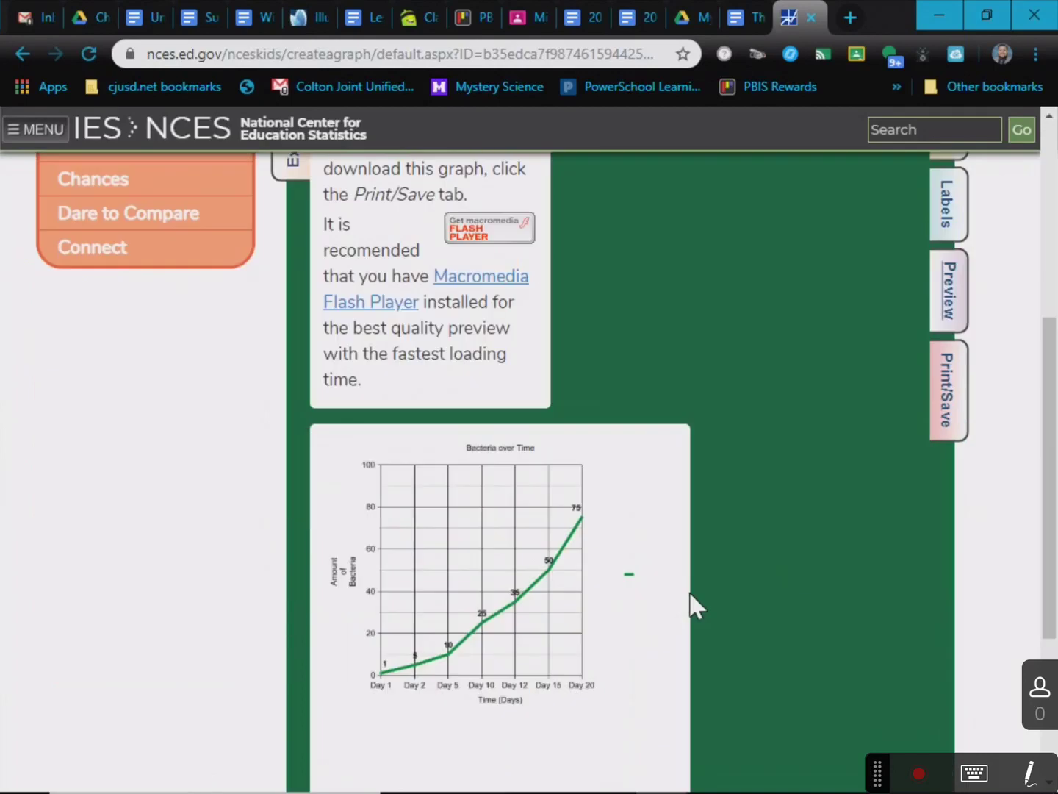
{"action": "scroll", "coordinate": [525, 585], "scroll_direction": "down", "scroll_amount": 3}
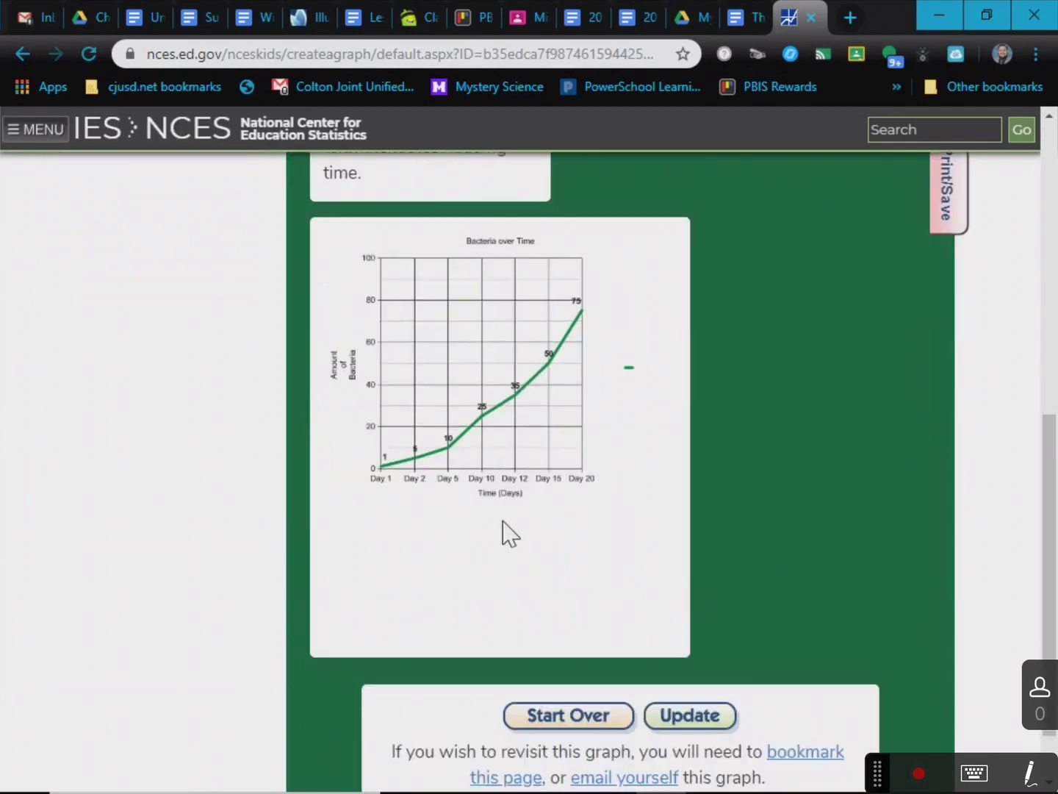
{"action": "key", "text": "ctrl+plus"}
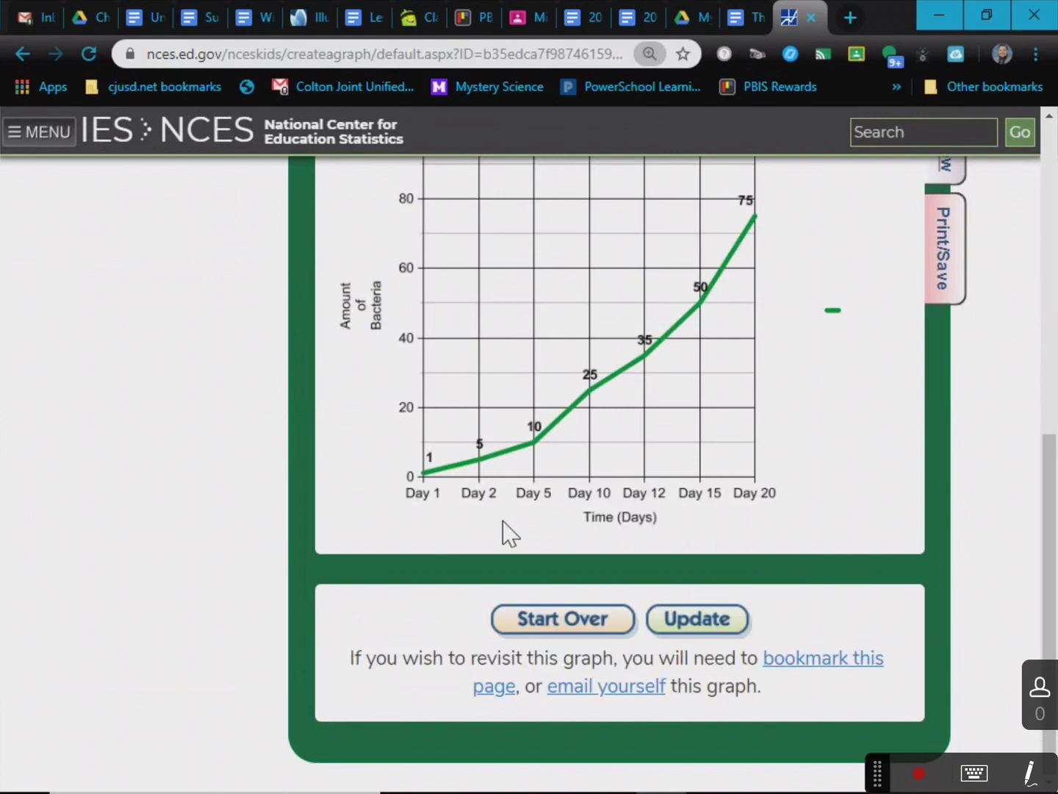
{"action": "scroll", "coordinate": [540, 594], "scroll_direction": "up", "scroll_amount": 5}
{"action": "scroll", "coordinate": [669, 617], "scroll_direction": "down", "scroll_amount": 4}
{"action": "scroll", "coordinate": [671, 618], "scroll_direction": "up", "scroll_amount": 1}
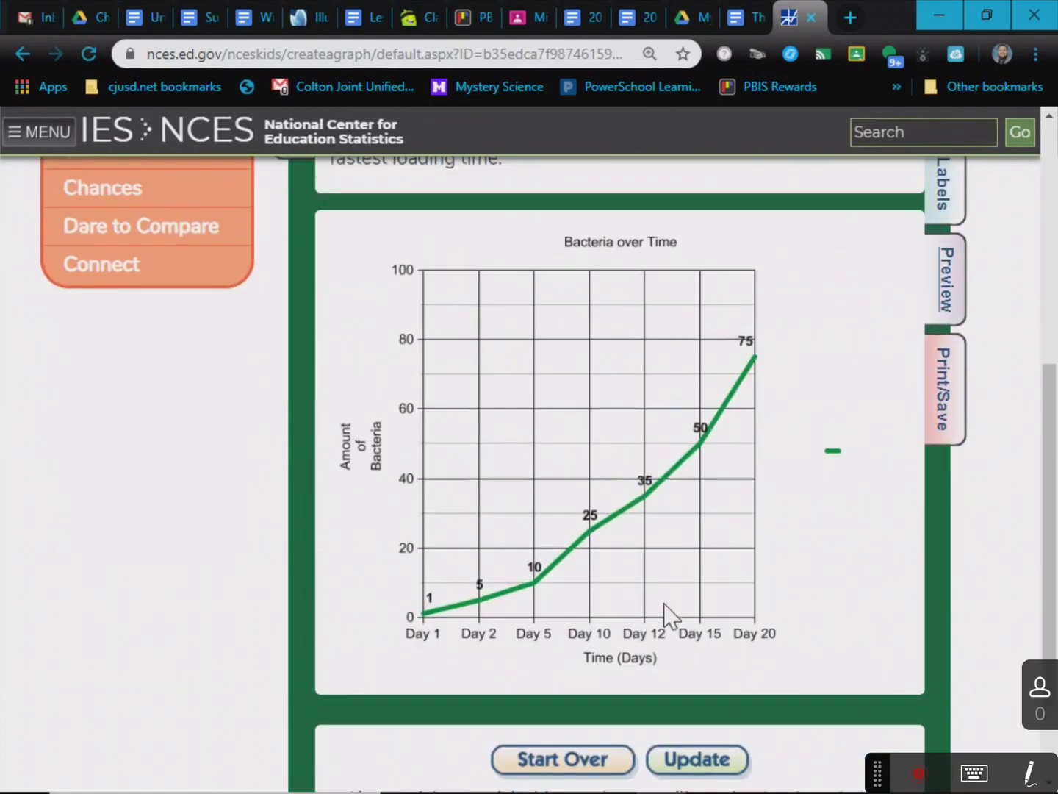
{"action": "scroll", "coordinate": [669, 619], "scroll_direction": "down", "scroll_amount": 1}
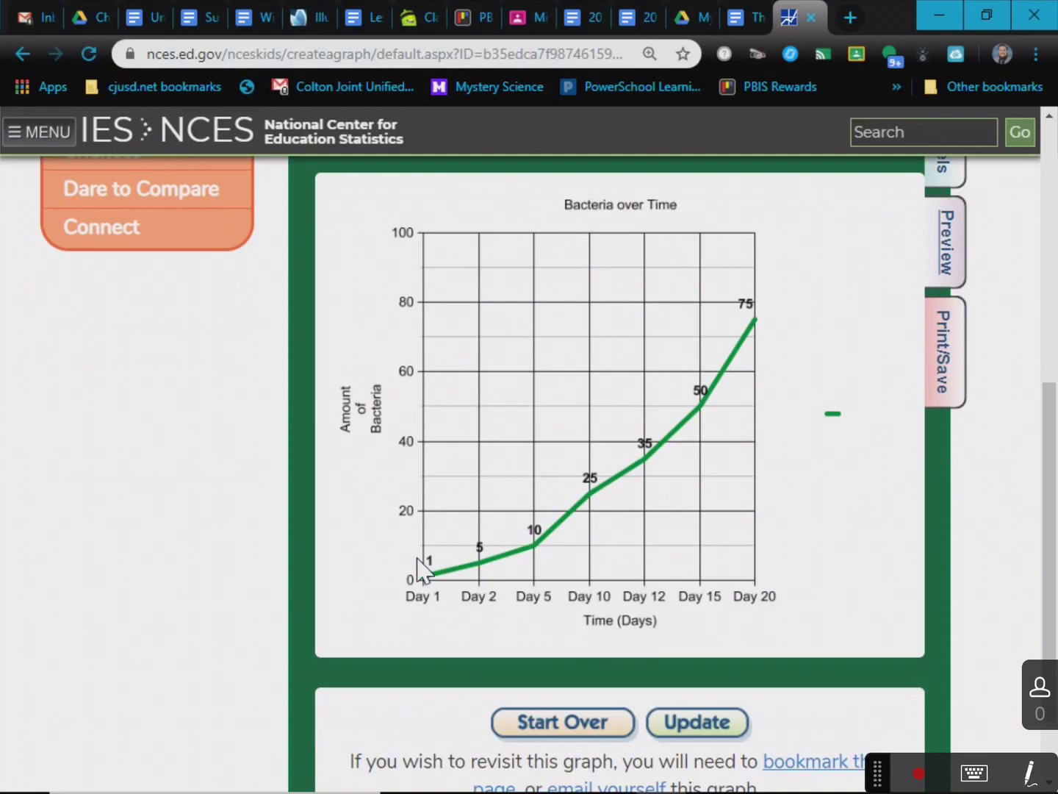
{"action": "scroll", "coordinate": [883, 464], "scroll_direction": "up", "scroll_amount": 1}
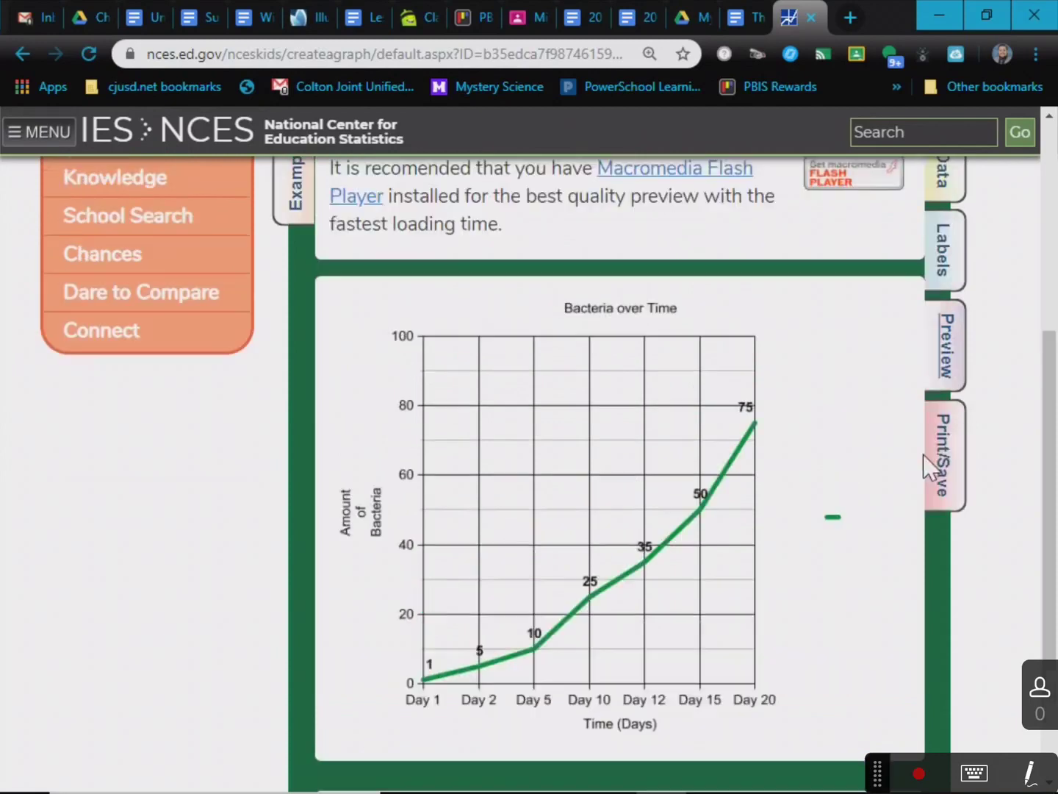
{"action": "left_click", "coordinate": [949, 224]}
{"action": "scroll", "coordinate": [674, 603], "scroll_direction": "down", "scroll_amount": 8}
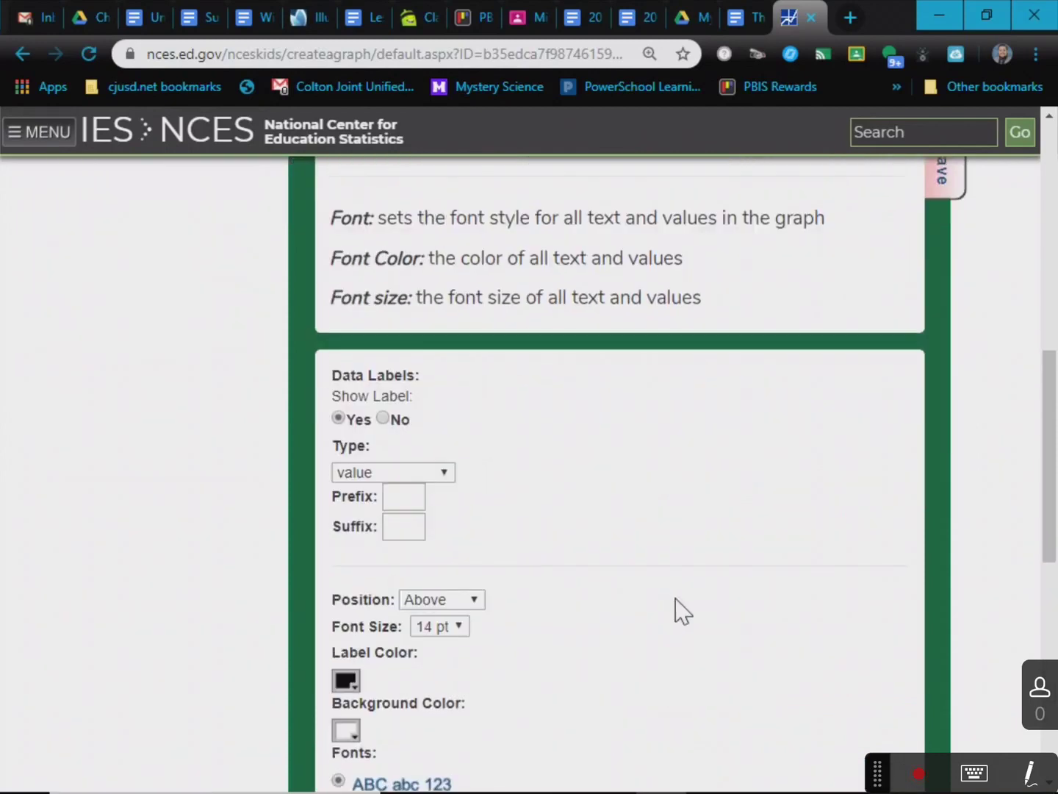
{"action": "scroll", "coordinate": [772, 559], "scroll_direction": "up", "scroll_amount": 8}
{"action": "scroll", "coordinate": [836, 543], "scroll_direction": "up", "scroll_amount": 6}
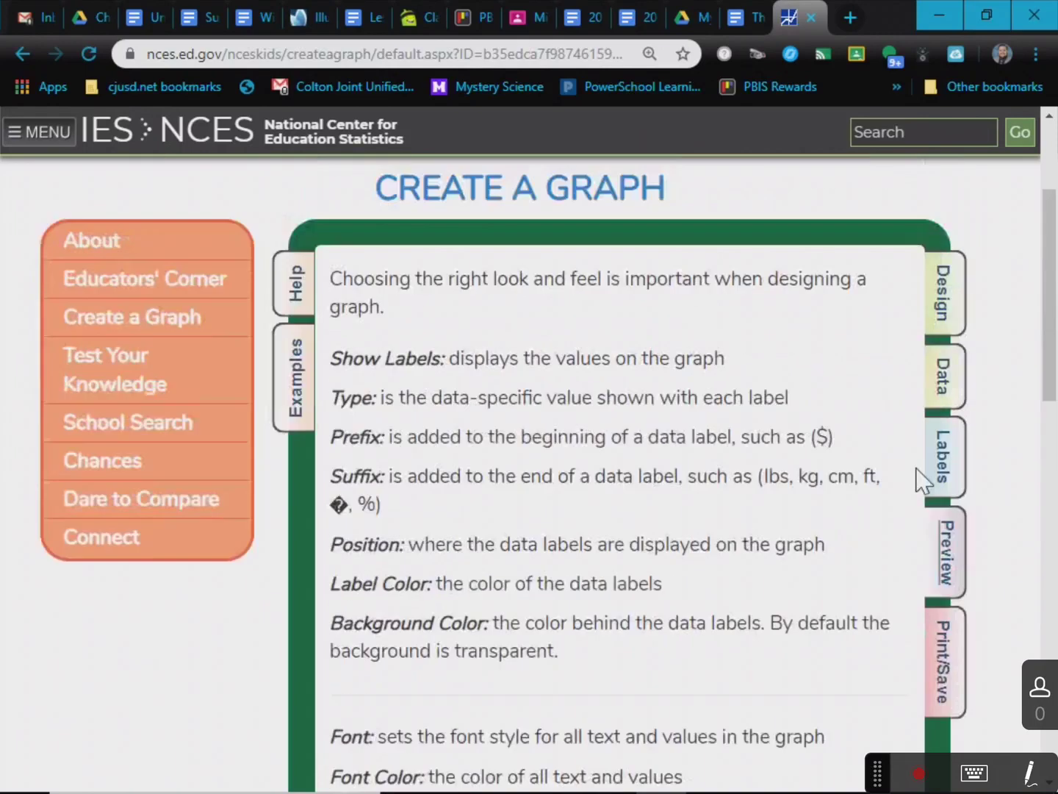
- Colour the graph line red and the points blue
{"action": "left_click", "coordinate": [946, 367]}
{"action": "scroll", "coordinate": [623, 609], "scroll_direction": "down", "scroll_amount": 5}
{"action": "scroll", "coordinate": [624, 609], "scroll_direction": "down", "scroll_amount": 3}
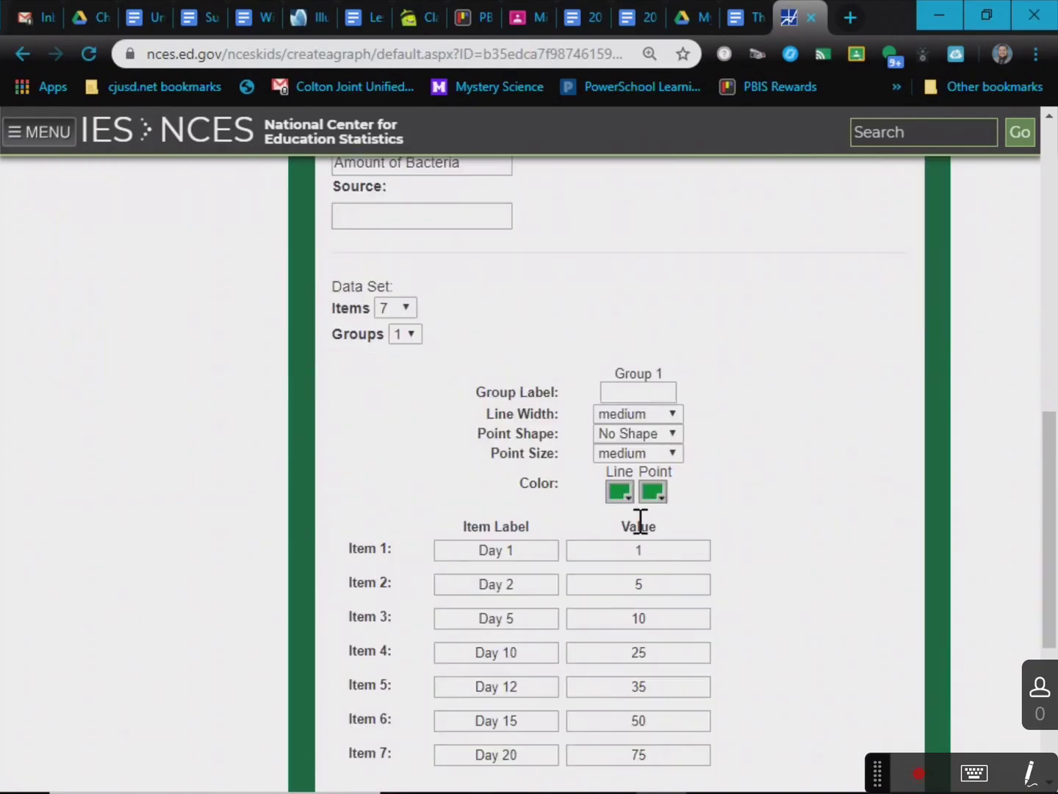
{"action": "left_click", "coordinate": [629, 495]}
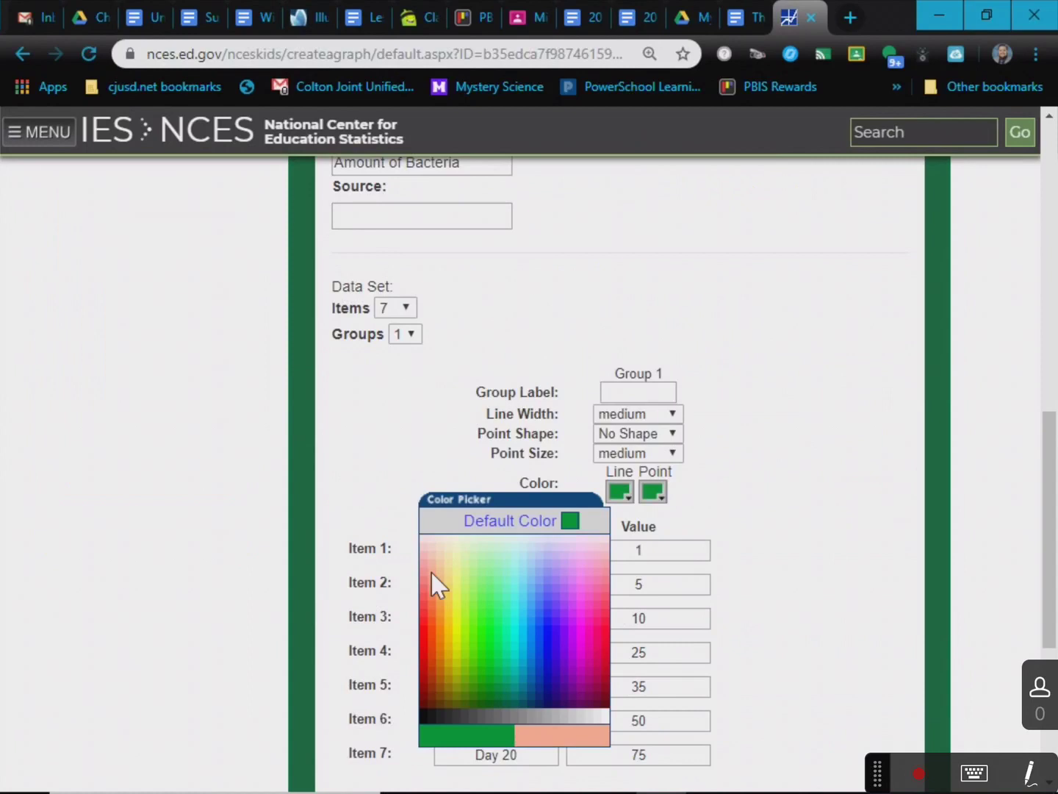
{"action": "left_click", "coordinate": [421, 644]}
{"action": "left_click", "coordinate": [651, 499]}
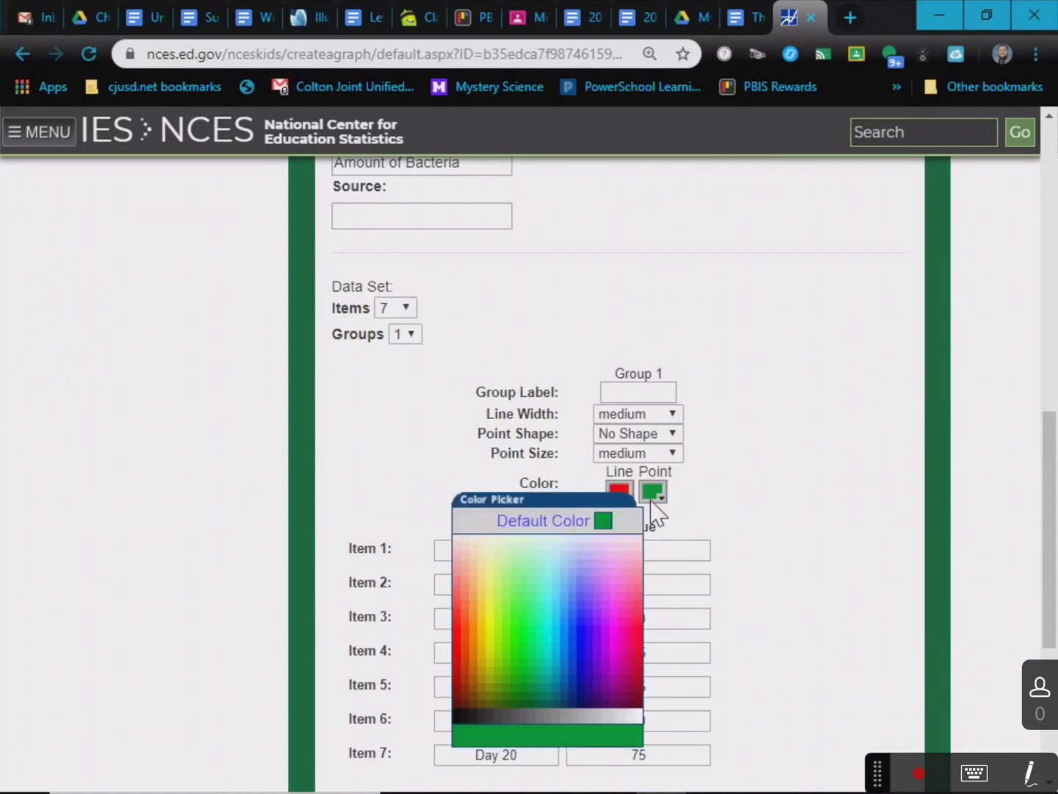
{"action": "left_click", "coordinate": [585, 638]}
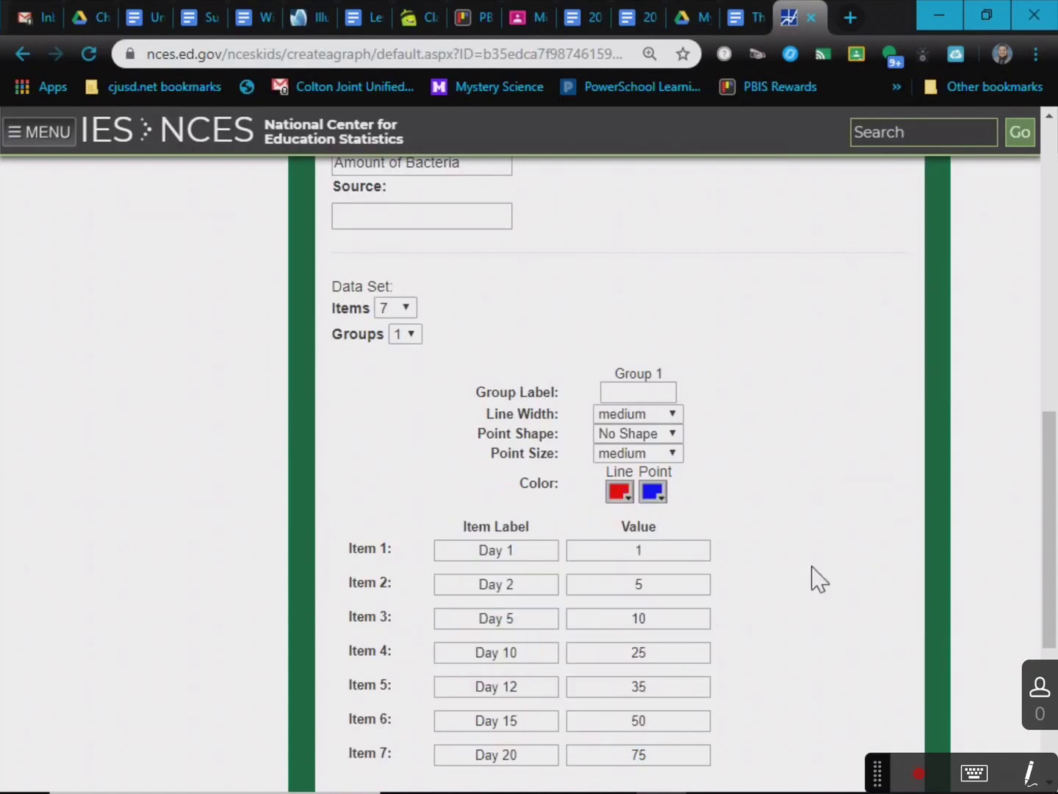
- Preview the graph with the new line and point colours
{"action": "scroll", "coordinate": [890, 543], "scroll_direction": "up", "scroll_amount": 7}
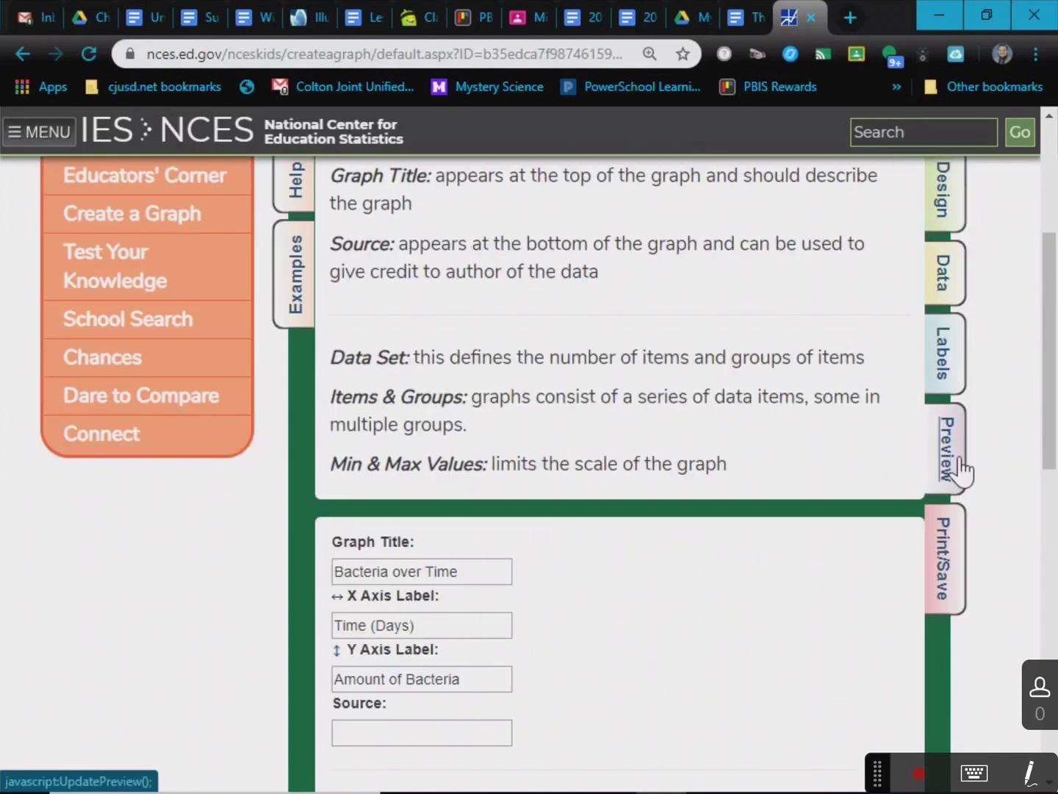
{"action": "left_click", "coordinate": [956, 466]}
{"action": "scroll", "coordinate": [658, 550], "scroll_direction": "down", "scroll_amount": 3}
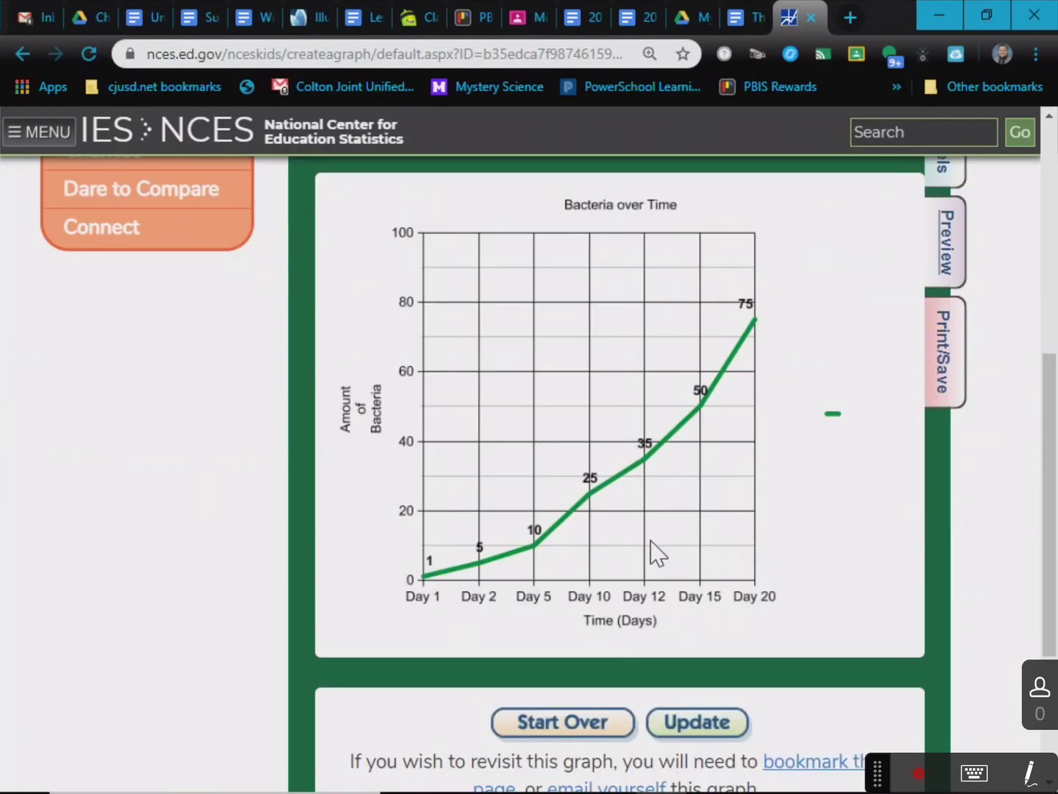
{"action": "scroll", "coordinate": [657, 551], "scroll_direction": "up", "scroll_amount": 3}
{"action": "scroll", "coordinate": [735, 537], "scroll_direction": "down", "scroll_amount": 1}
{"action": "scroll", "coordinate": [858, 518], "scroll_direction": "up", "scroll_amount": 3}
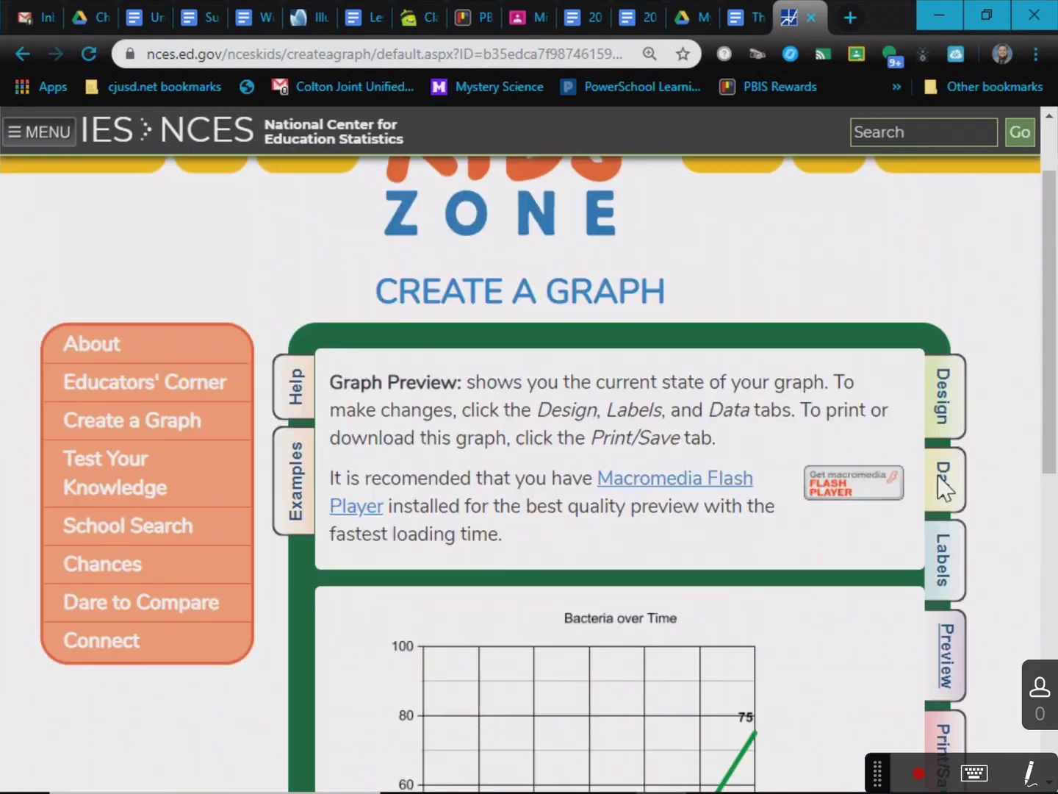
- Return to the data form and update the graph with the Day 1–Day 20 values
{"action": "left_click", "coordinate": [949, 519]}
{"action": "left_click", "coordinate": [948, 510]}
{"action": "scroll", "coordinate": [724, 629], "scroll_direction": "down", "scroll_amount": 8}
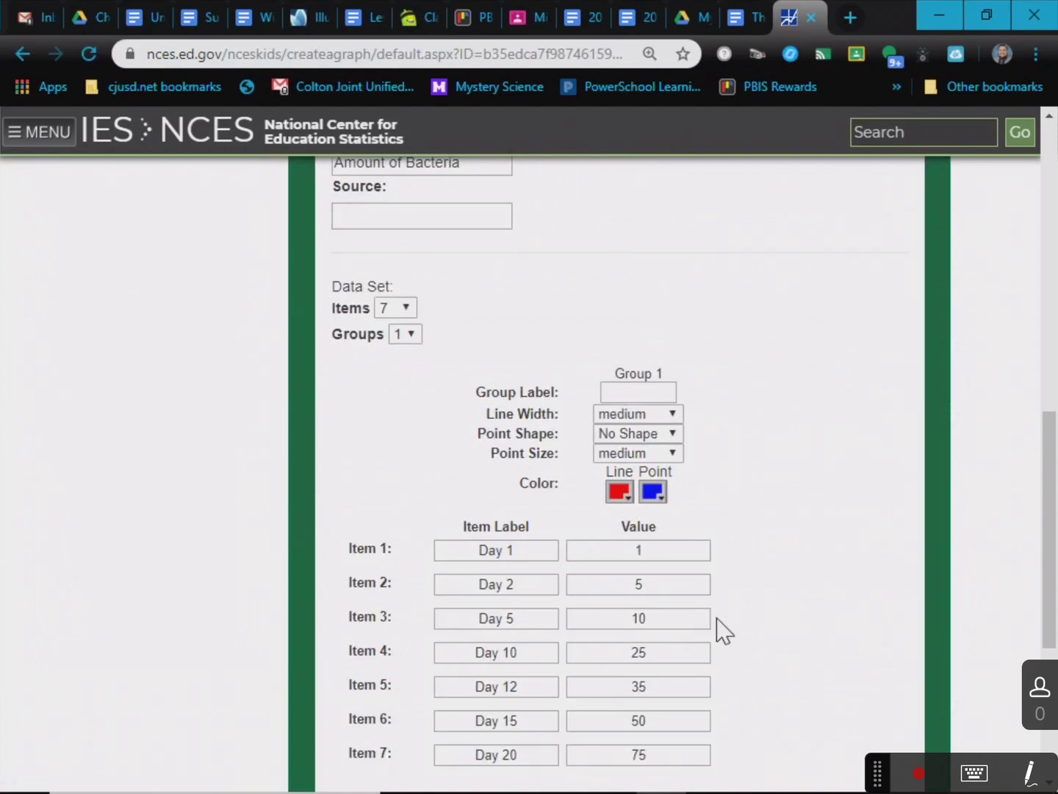
{"action": "scroll", "coordinate": [718, 626], "scroll_direction": "down", "scroll_amount": 4}
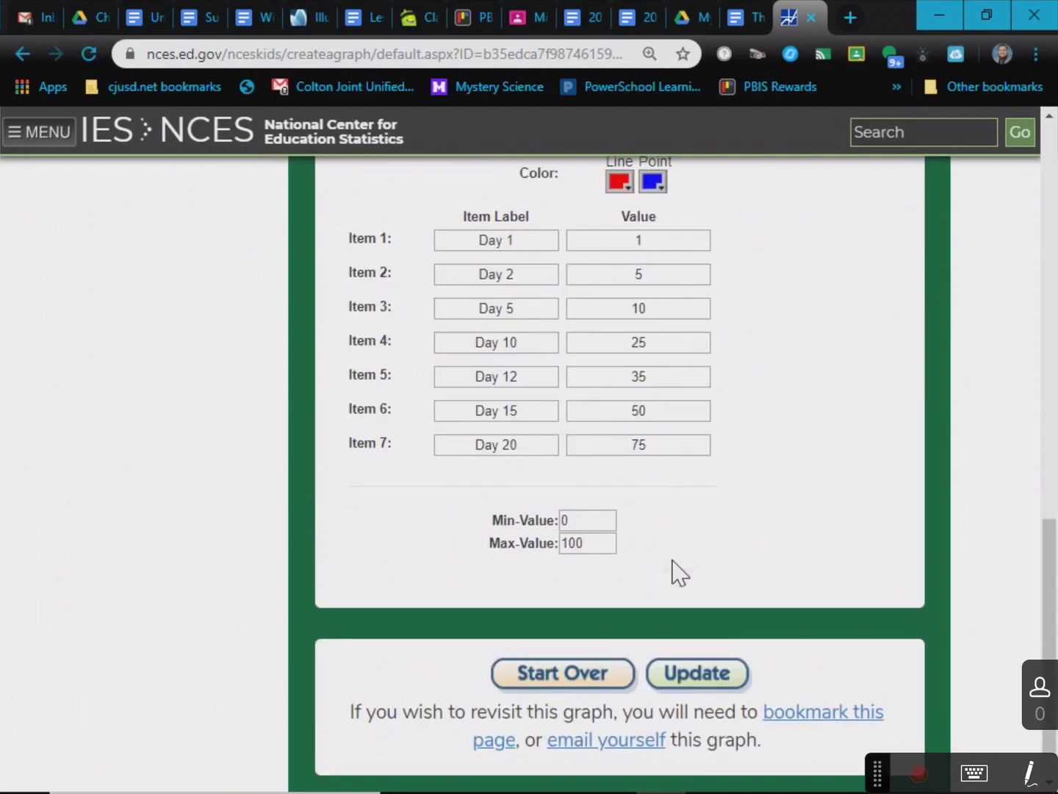
{"action": "left_click", "coordinate": [689, 673]}
{"action": "scroll", "coordinate": [830, 550], "scroll_direction": "down", "scroll_amount": 10}
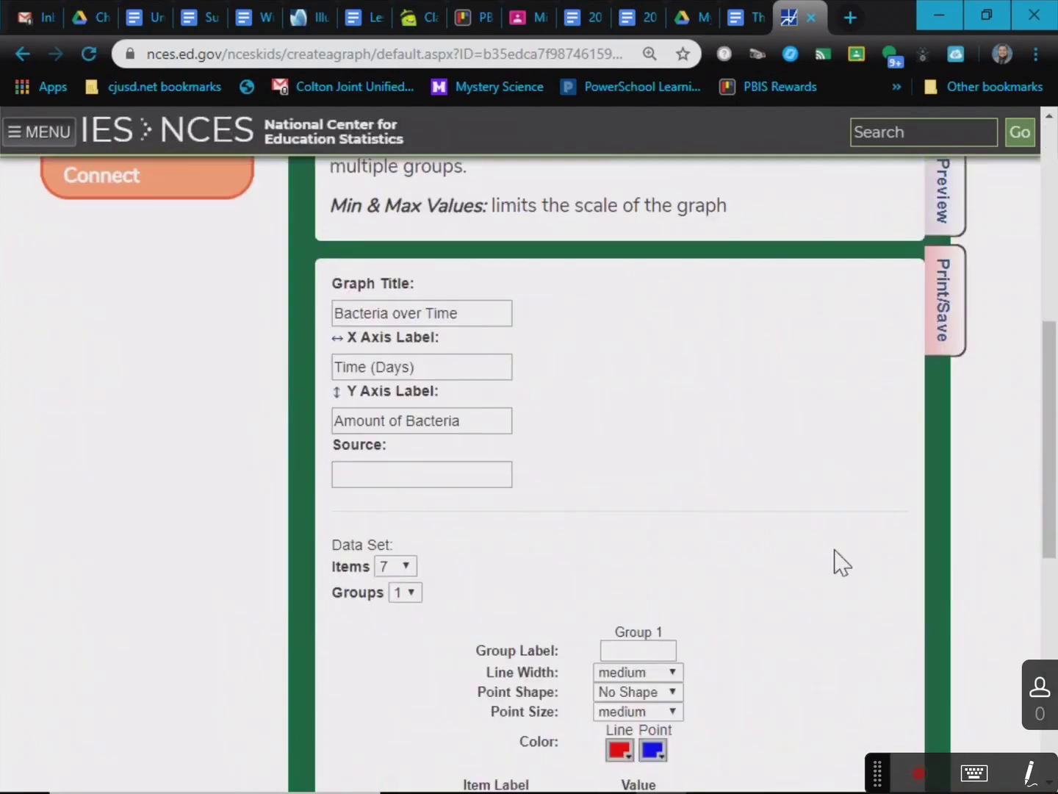
{"action": "scroll", "coordinate": [838, 563], "scroll_direction": "down", "scroll_amount": 5}
{"action": "scroll", "coordinate": [834, 563], "scroll_direction": "up", "scroll_amount": 9}
{"action": "left_click_drag", "start_coordinate": [904, 532], "coordinate": [949, 571]}
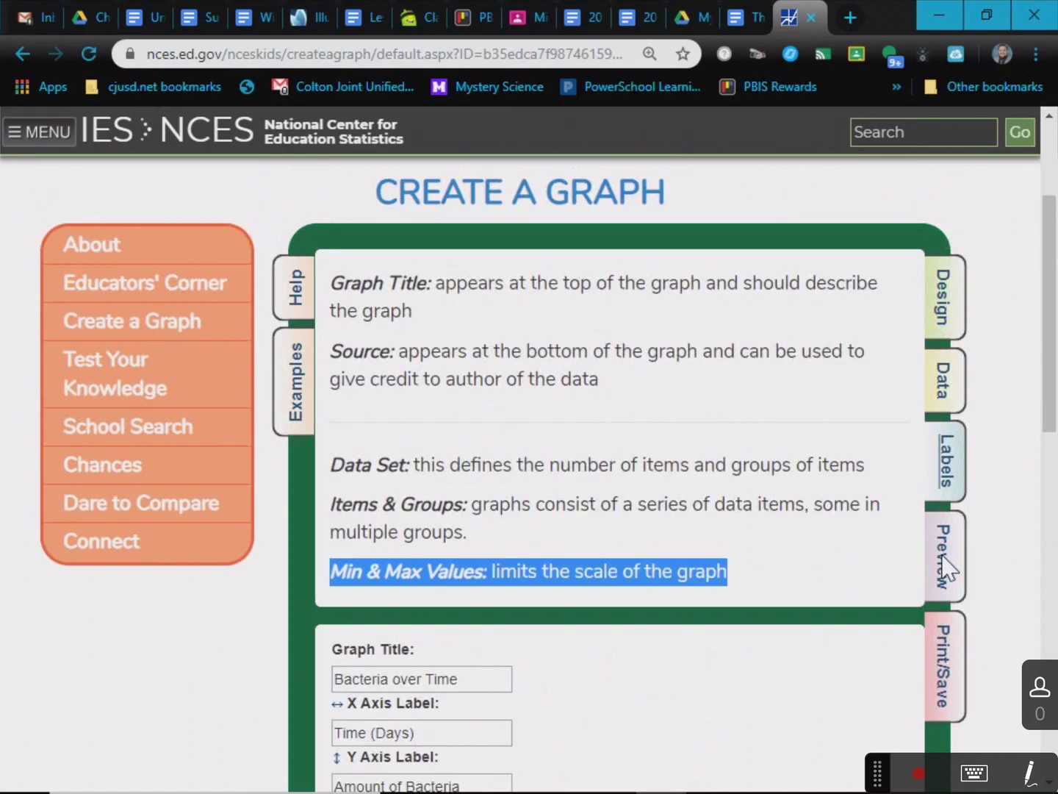
- Preview the red line climbing from 1 at Day 1 to 75 at Day 20
{"action": "left_click", "coordinate": [946, 566]}
{"action": "scroll", "coordinate": [695, 599], "scroll_direction": "down", "scroll_amount": 4}
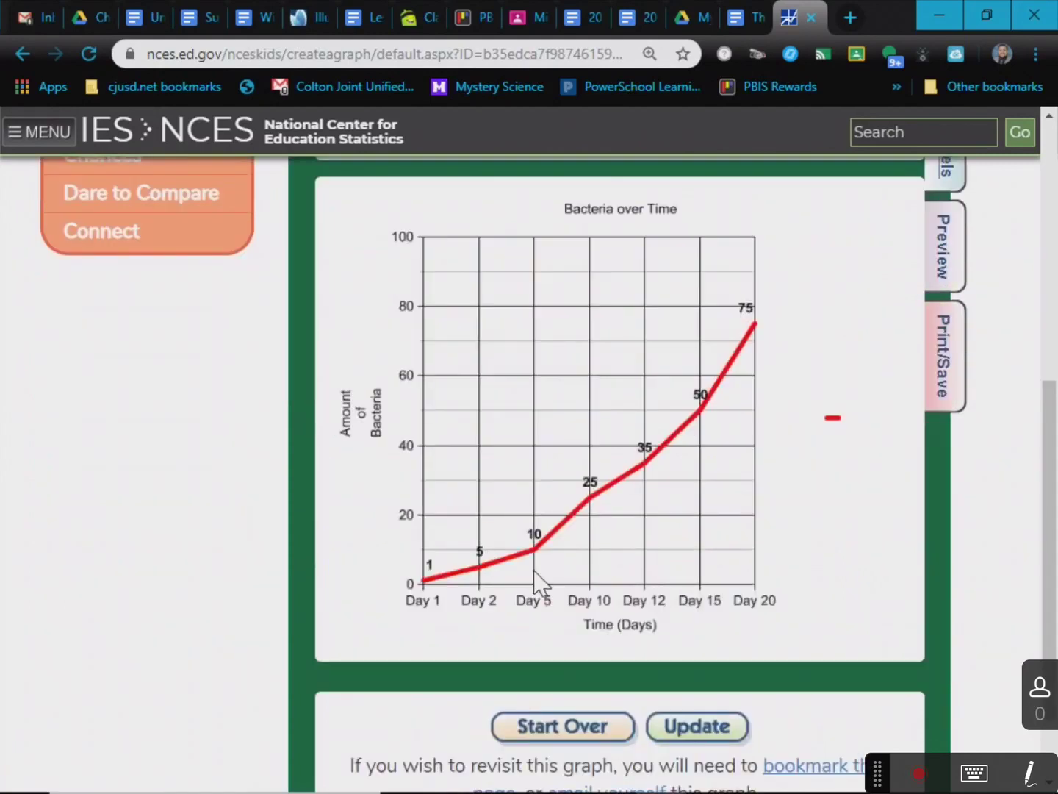
{"action": "scroll", "coordinate": [499, 579], "scroll_direction": "down", "scroll_amount": 2}
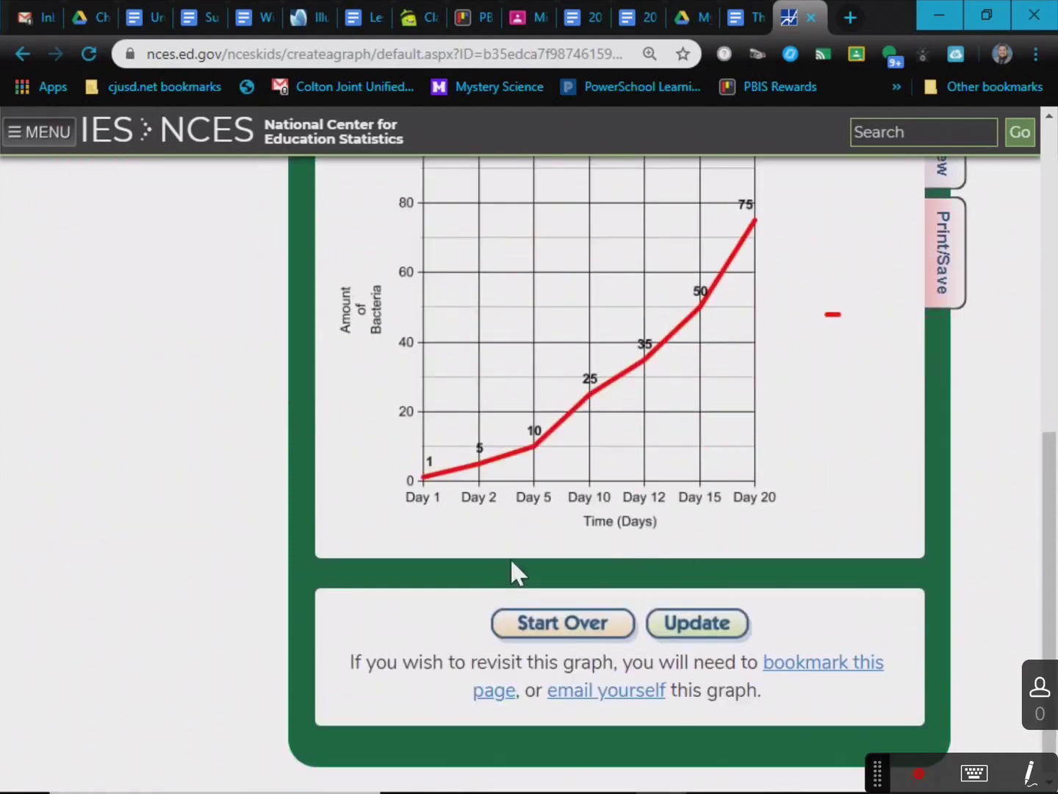
{"action": "scroll", "coordinate": [513, 560], "scroll_direction": "up", "scroll_amount": 4}
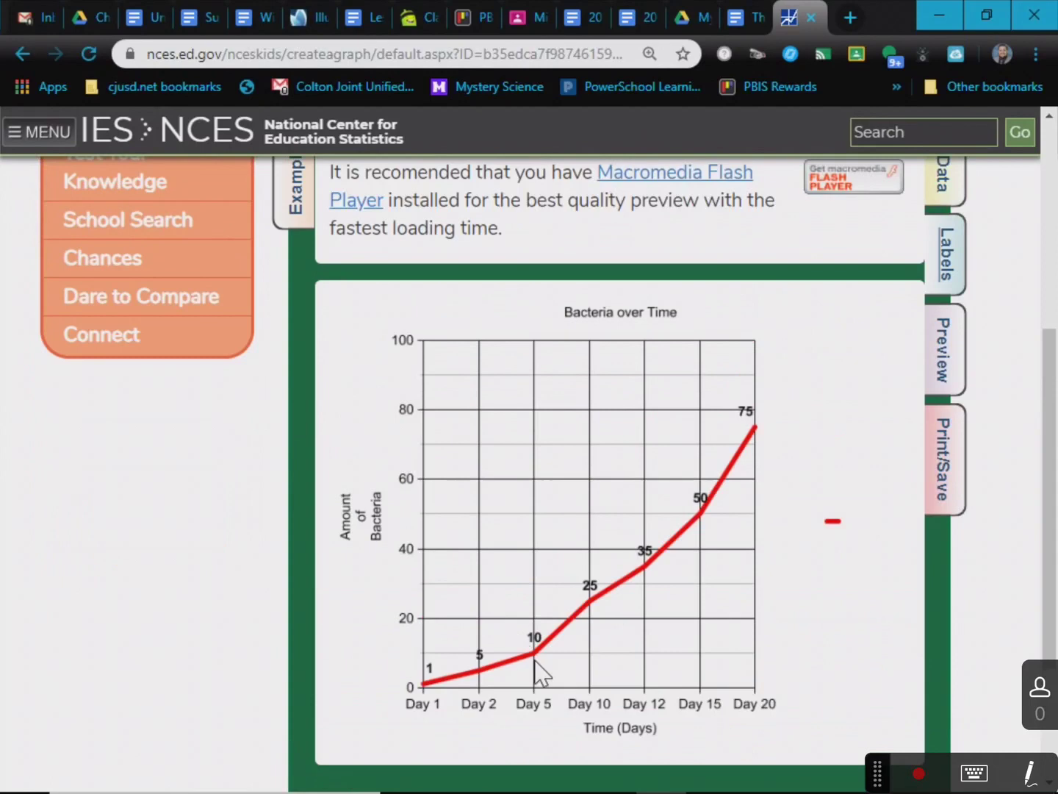
{"action": "scroll", "coordinate": [867, 543], "scroll_direction": "up", "scroll_amount": 4}
{"action": "left_click", "coordinate": [944, 378]}
{"action": "scroll", "coordinate": [640, 664], "scroll_direction": "down", "scroll_amount": 4}
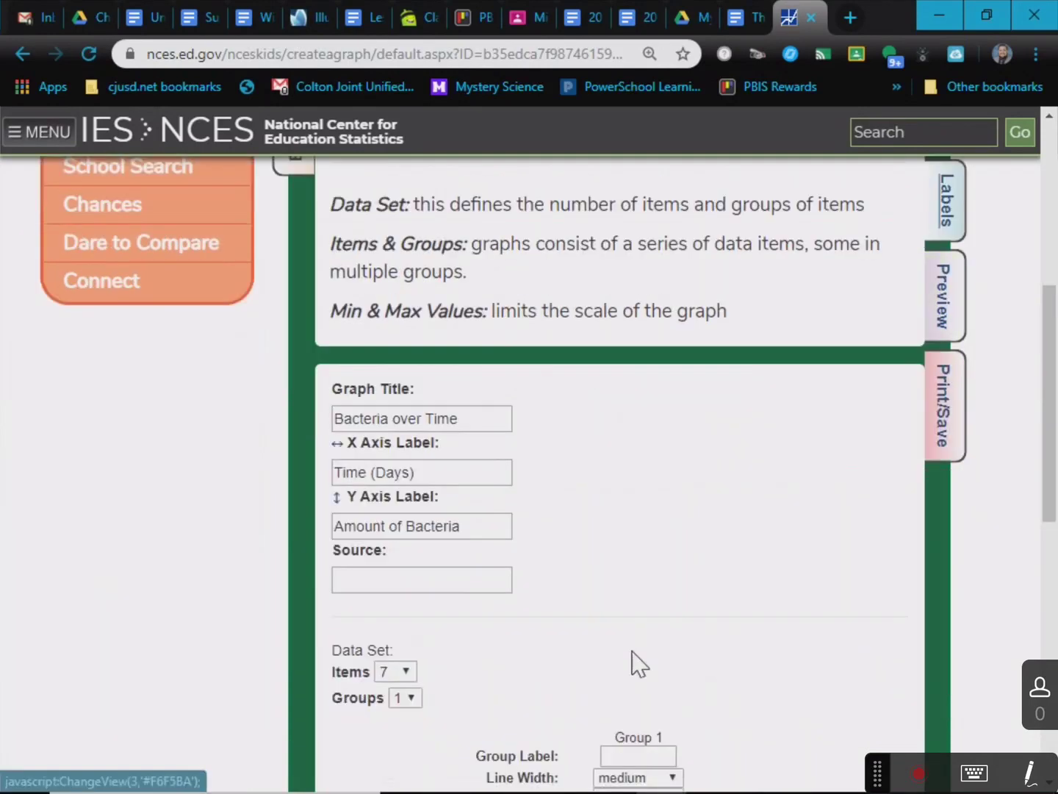
{"action": "scroll", "coordinate": [633, 651], "scroll_direction": "down", "scroll_amount": 8}
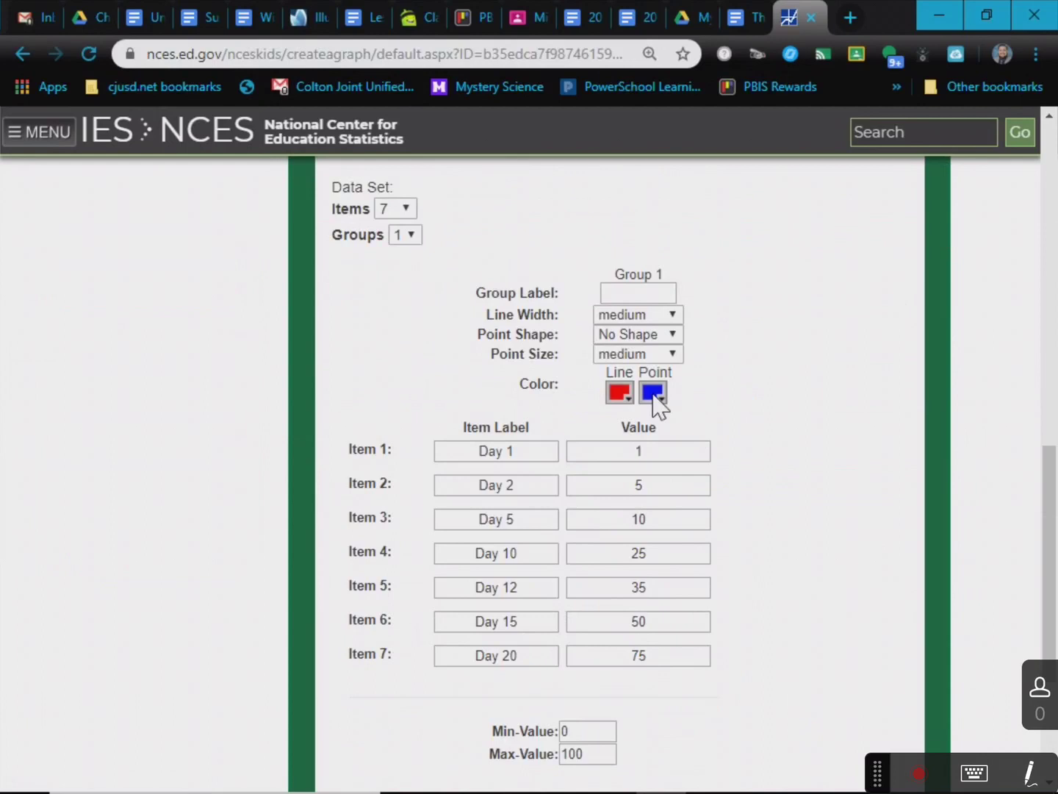
{"action": "scroll", "coordinate": [577, 530], "scroll_direction": "down", "scroll_amount": 5}
{"action": "scroll", "coordinate": [586, 541], "scroll_direction": "up", "scroll_amount": 5}
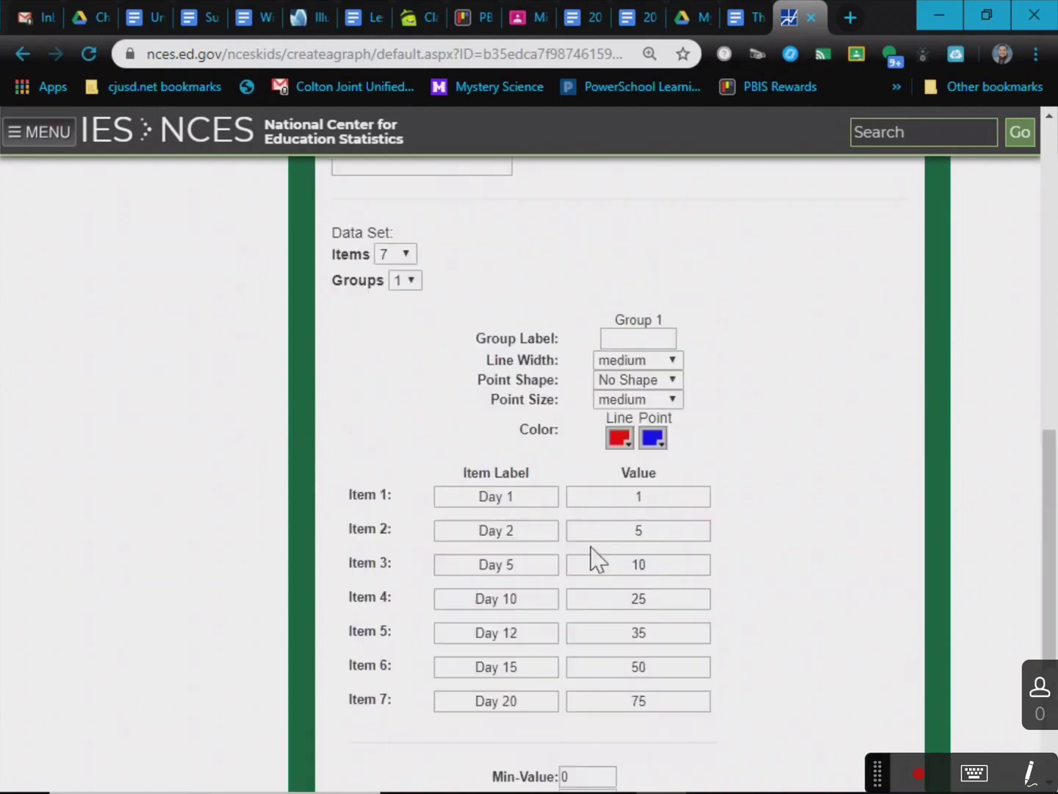
{"action": "scroll", "coordinate": [599, 562], "scroll_direction": "up", "scroll_amount": 6}
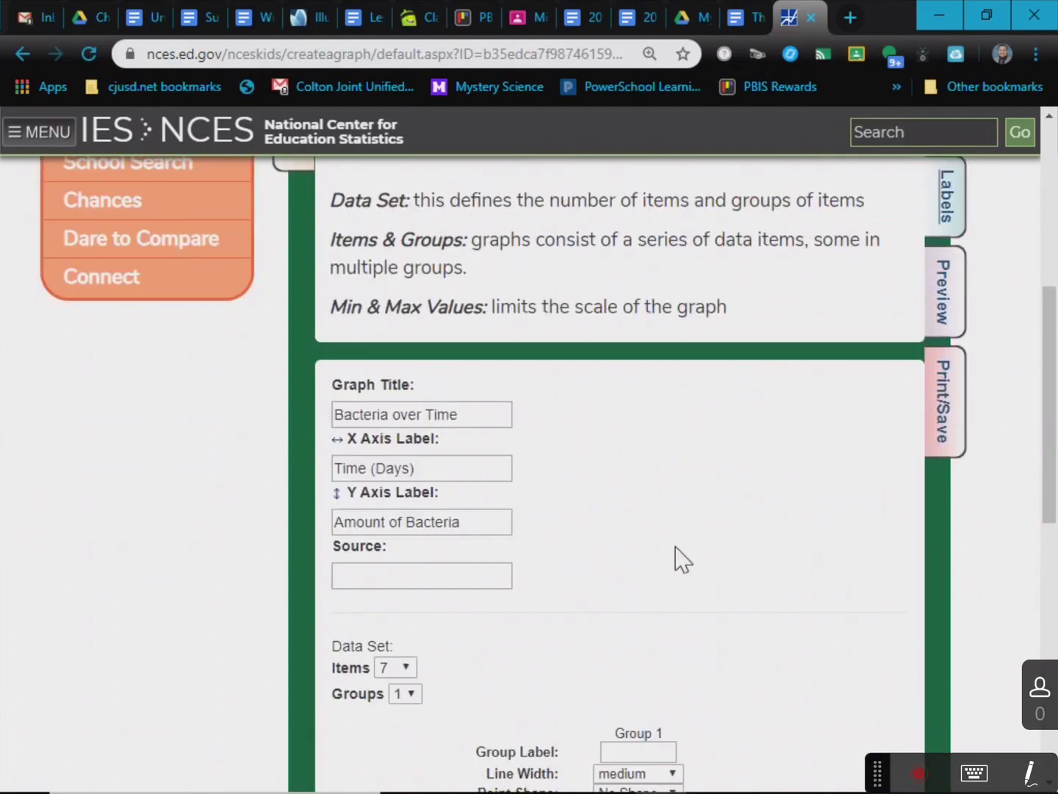
{"action": "scroll", "coordinate": [683, 560], "scroll_direction": "up", "scroll_amount": 3}
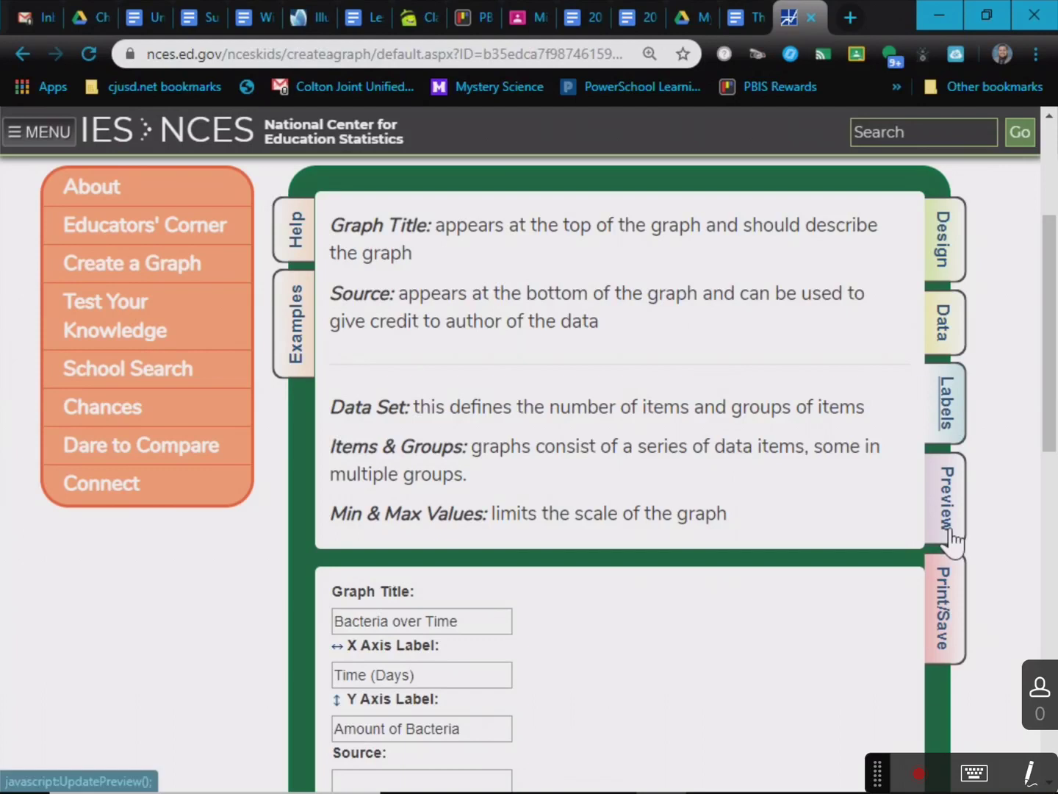
{"action": "left_click", "coordinate": [952, 533]}
{"action": "scroll", "coordinate": [709, 639], "scroll_direction": "down", "scroll_amount": 3}
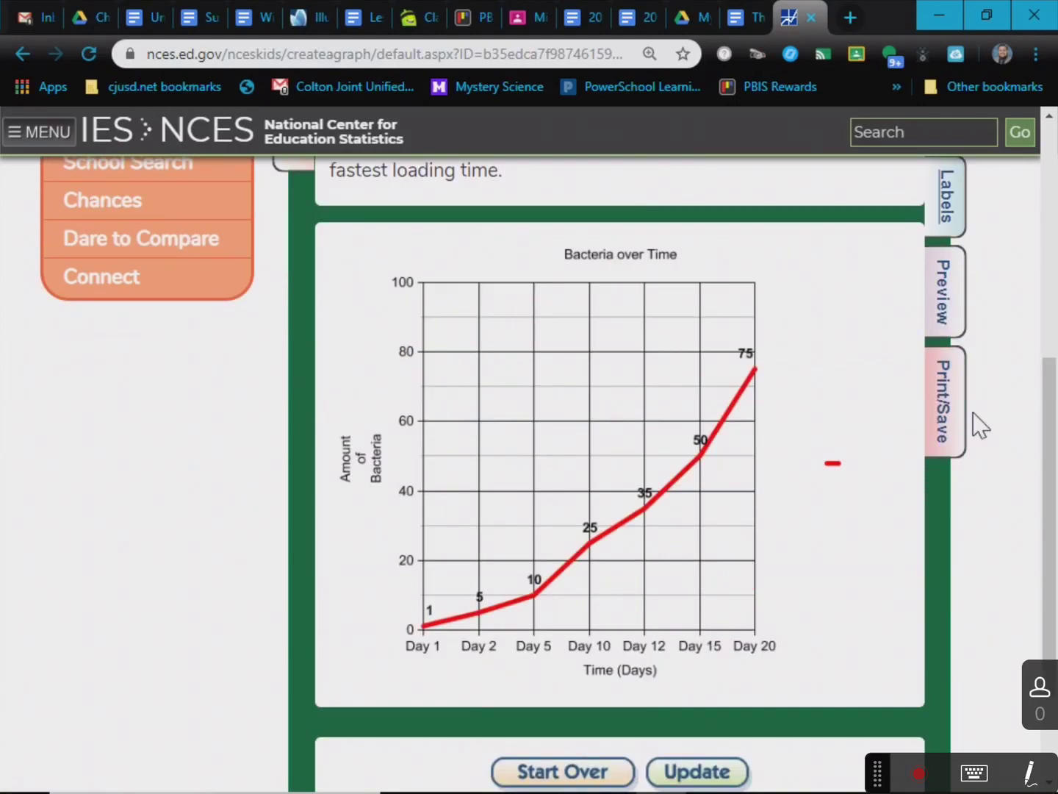
- From Print/Save, download the Bacteria over Time graph as a JPG file, graph.jpg
{"action": "left_click", "coordinate": [942, 419]}
{"action": "scroll", "coordinate": [413, 585], "scroll_direction": "down", "scroll_amount": 3}
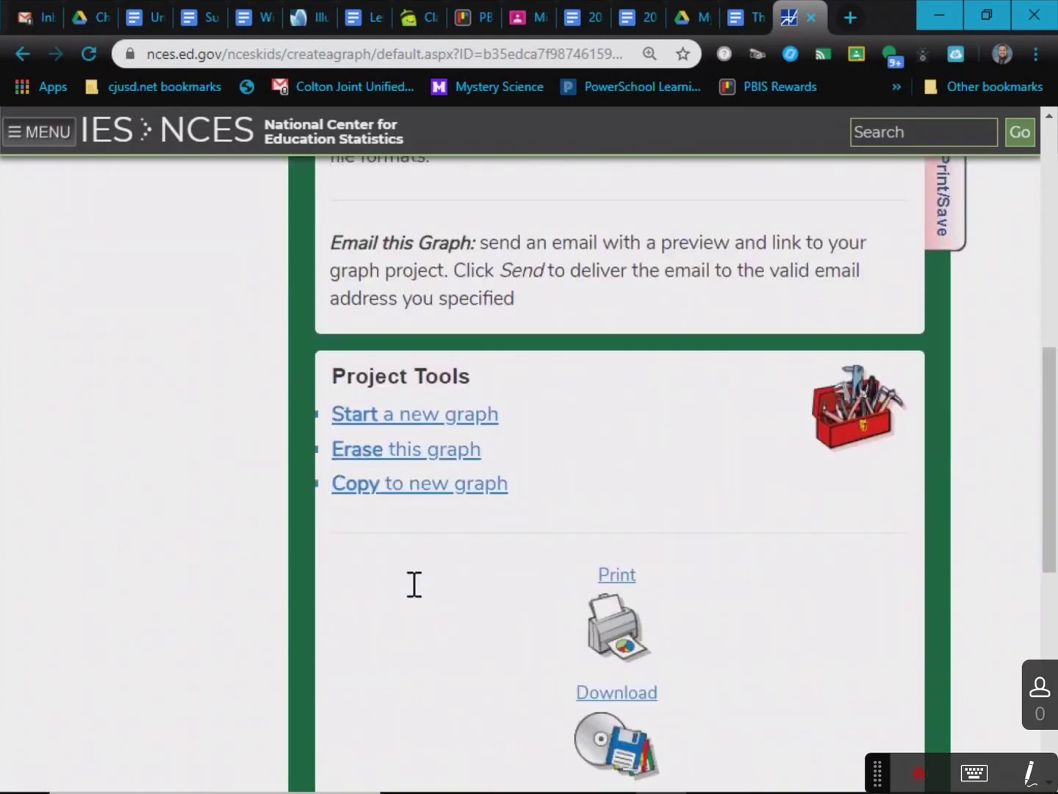
{"action": "scroll", "coordinate": [413, 584], "scroll_direction": "up", "scroll_amount": 4}
{"action": "scroll", "coordinate": [432, 585], "scroll_direction": "down", "scroll_amount": 7}
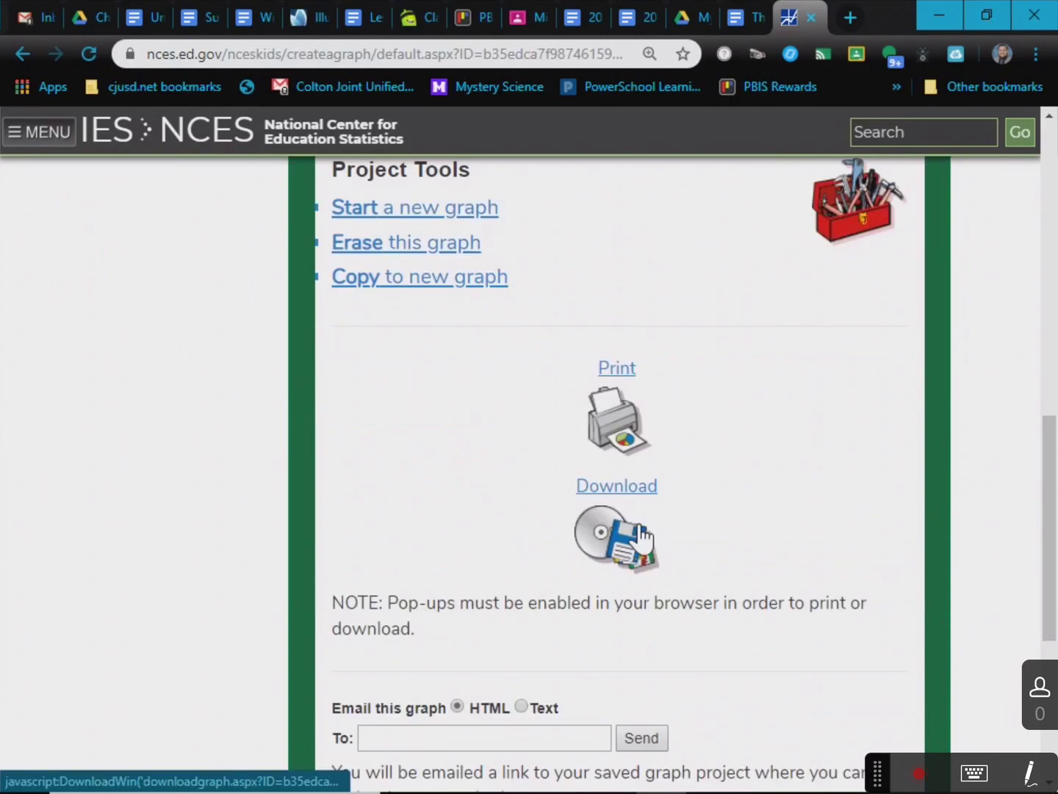
{"action": "scroll", "coordinate": [633, 532], "scroll_direction": "down", "scroll_amount": 4}
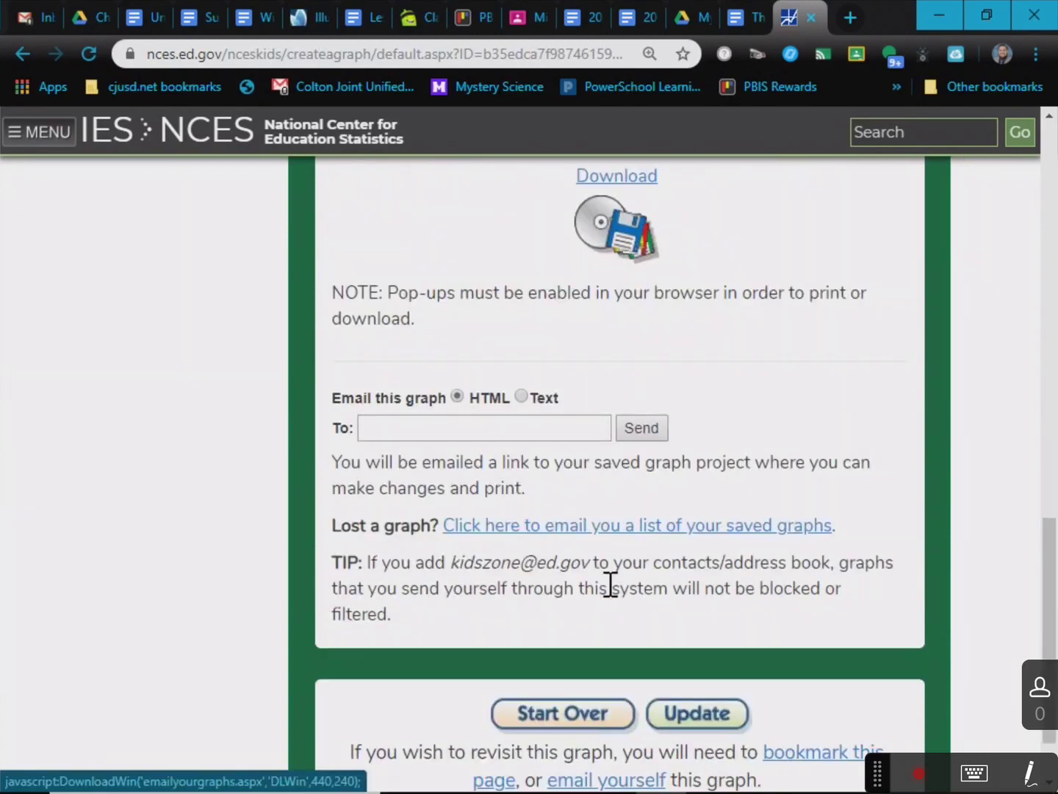
{"action": "scroll", "coordinate": [607, 591], "scroll_direction": "up", "scroll_amount": 7}
{"action": "scroll", "coordinate": [596, 599], "scroll_direction": "up", "scroll_amount": 7}
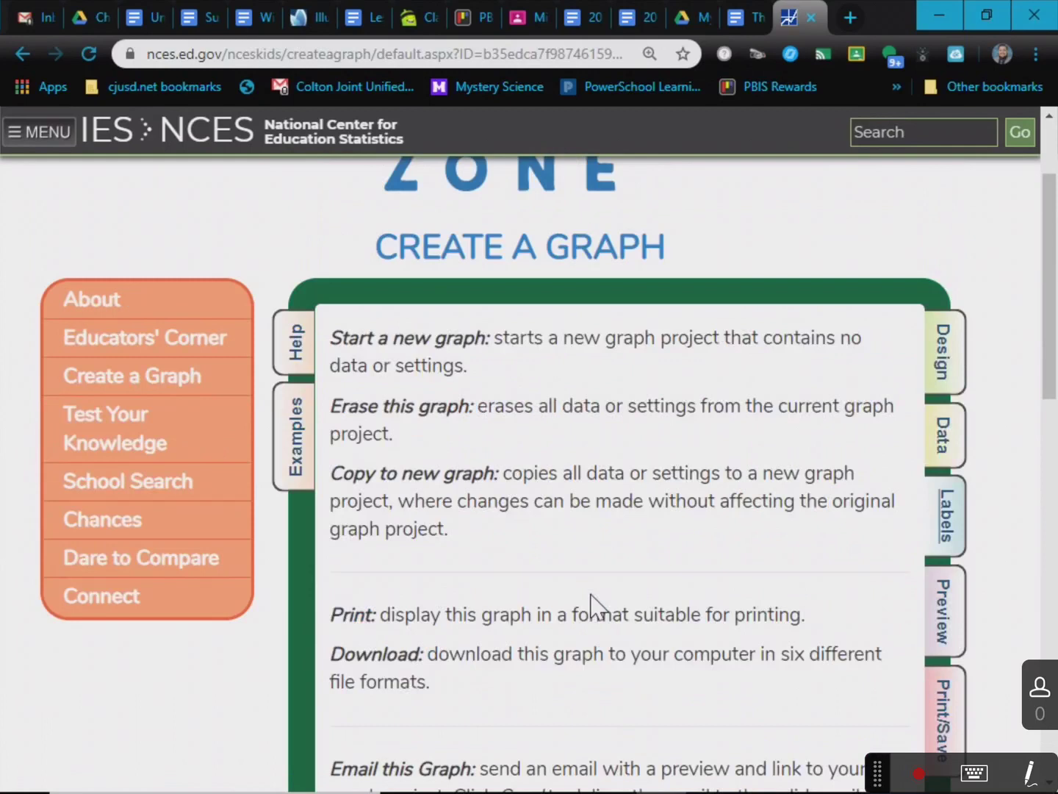
{"action": "scroll", "coordinate": [597, 605], "scroll_direction": "down", "scroll_amount": 8}
{"action": "left_click", "coordinate": [611, 656]}
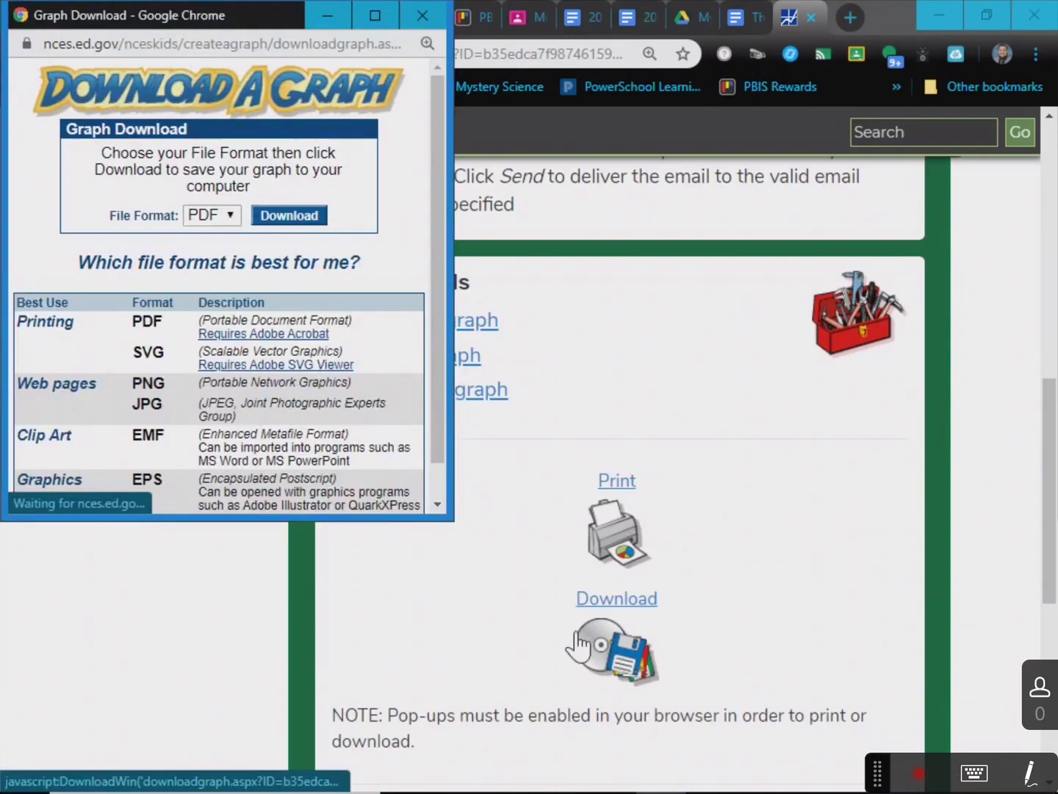
{"action": "left_click", "coordinate": [229, 216]}
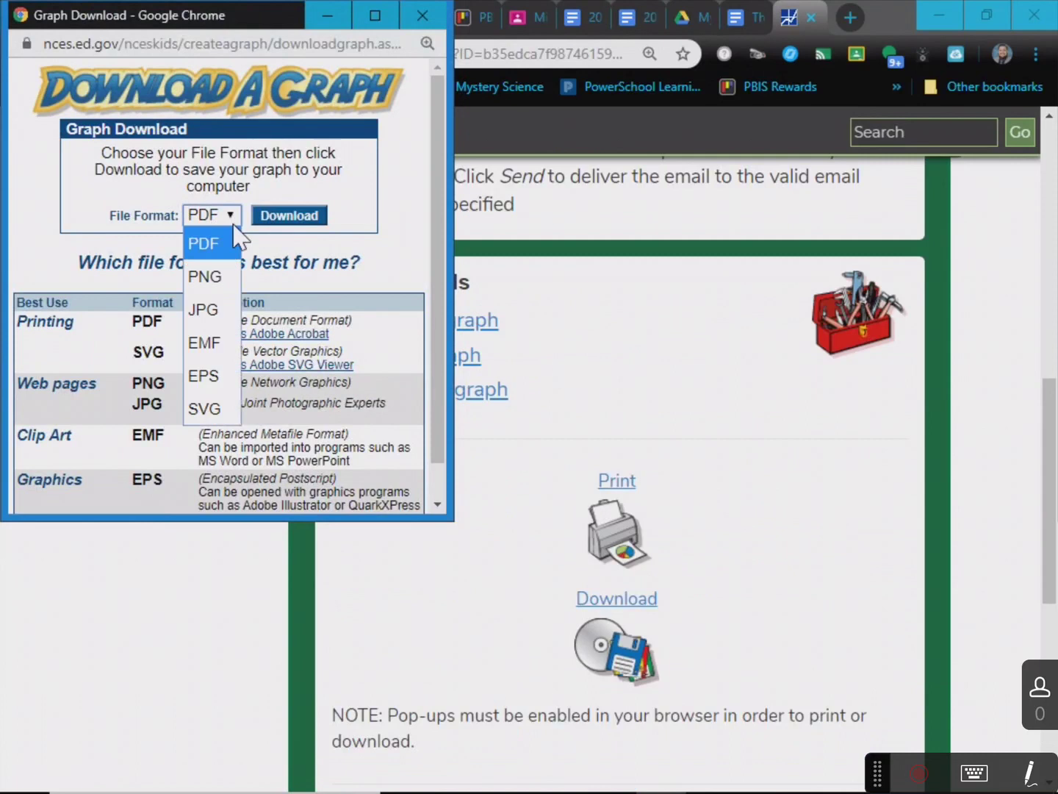
{"action": "left_click", "coordinate": [218, 314]}
{"action": "left_click", "coordinate": [297, 222]}
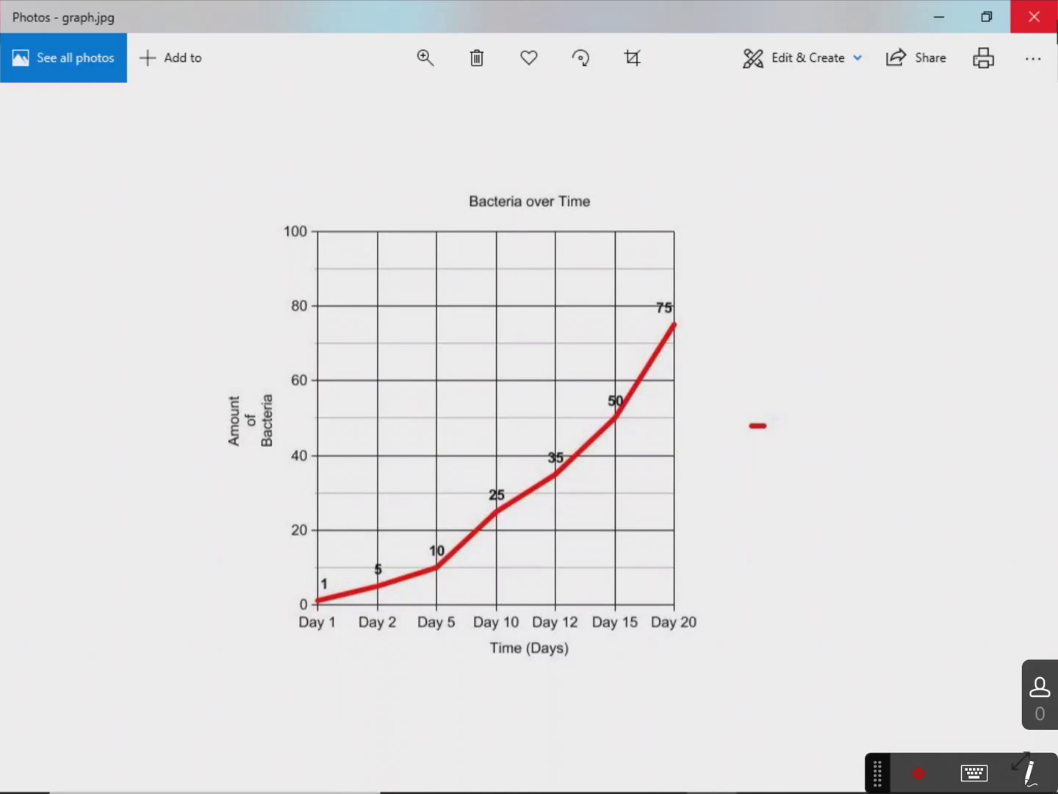
- Close the graph.jpg viewer and the Graph Download window
{"action": "left_click", "coordinate": [1053, 23]}
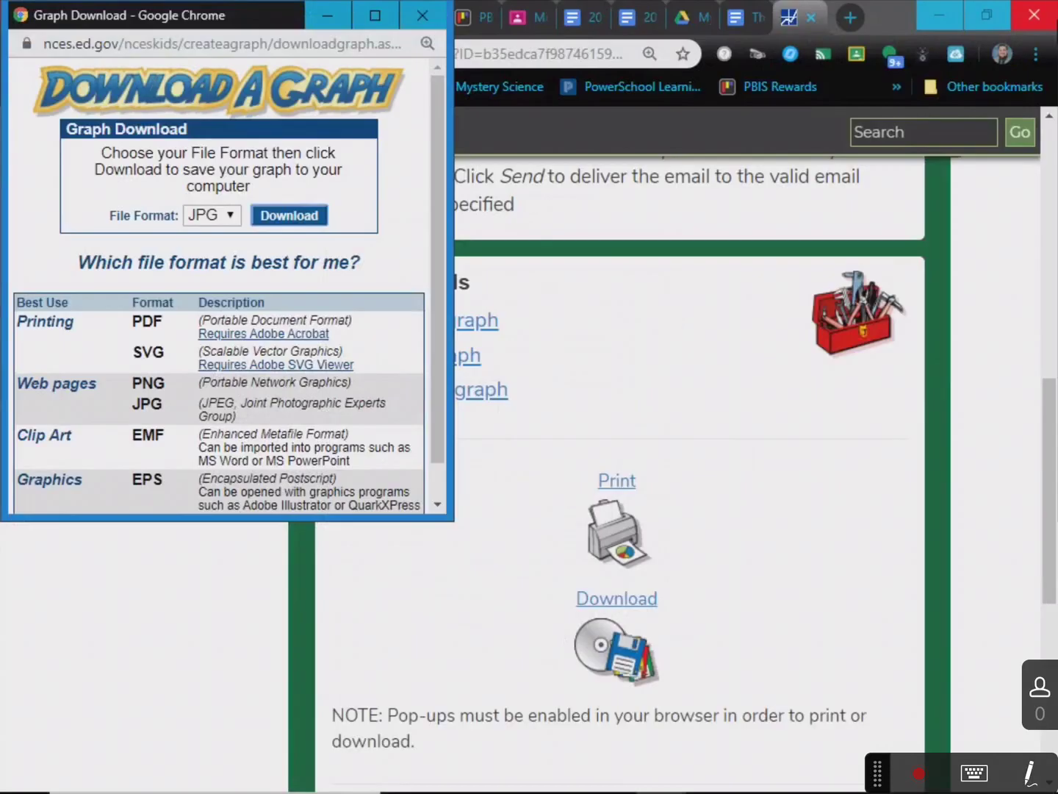
{"action": "left_click", "coordinate": [423, 16]}
{"action": "scroll", "coordinate": [563, 222], "scroll_direction": "up", "scroll_amount": 12}
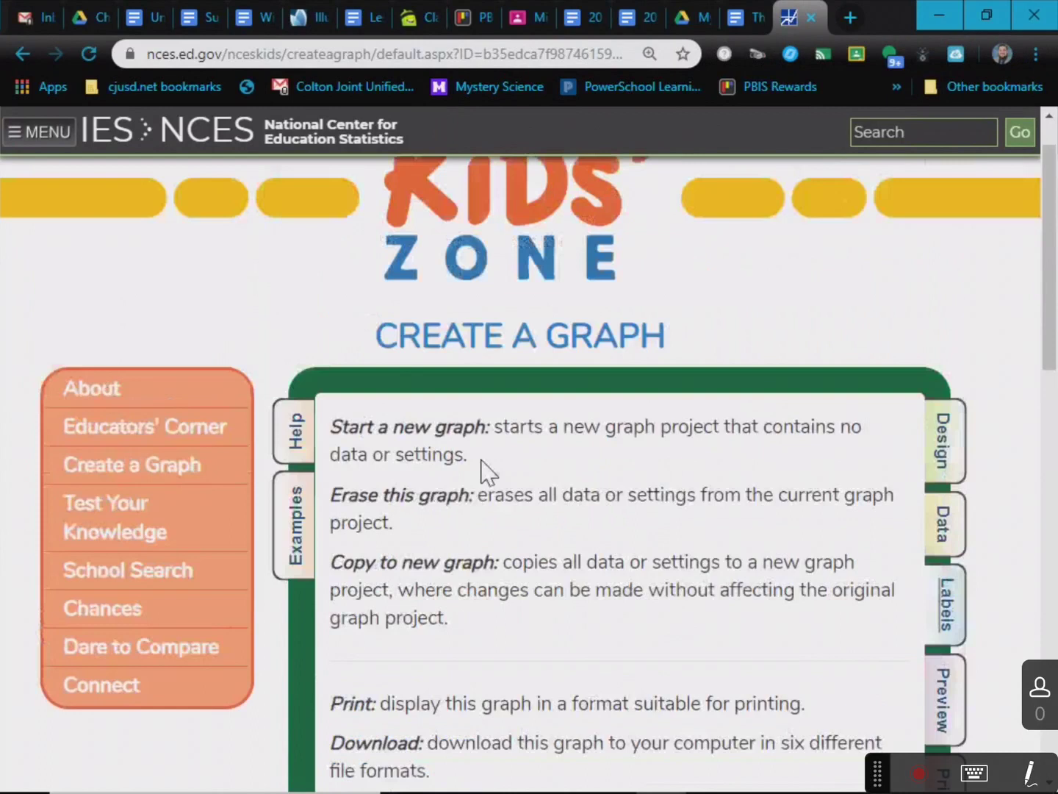
{"action": "scroll", "coordinate": [420, 499], "scroll_direction": "down", "scroll_amount": 12}
- Start over with a new graph and choose the bar graph type
{"action": "left_click", "coordinate": [421, 426]}
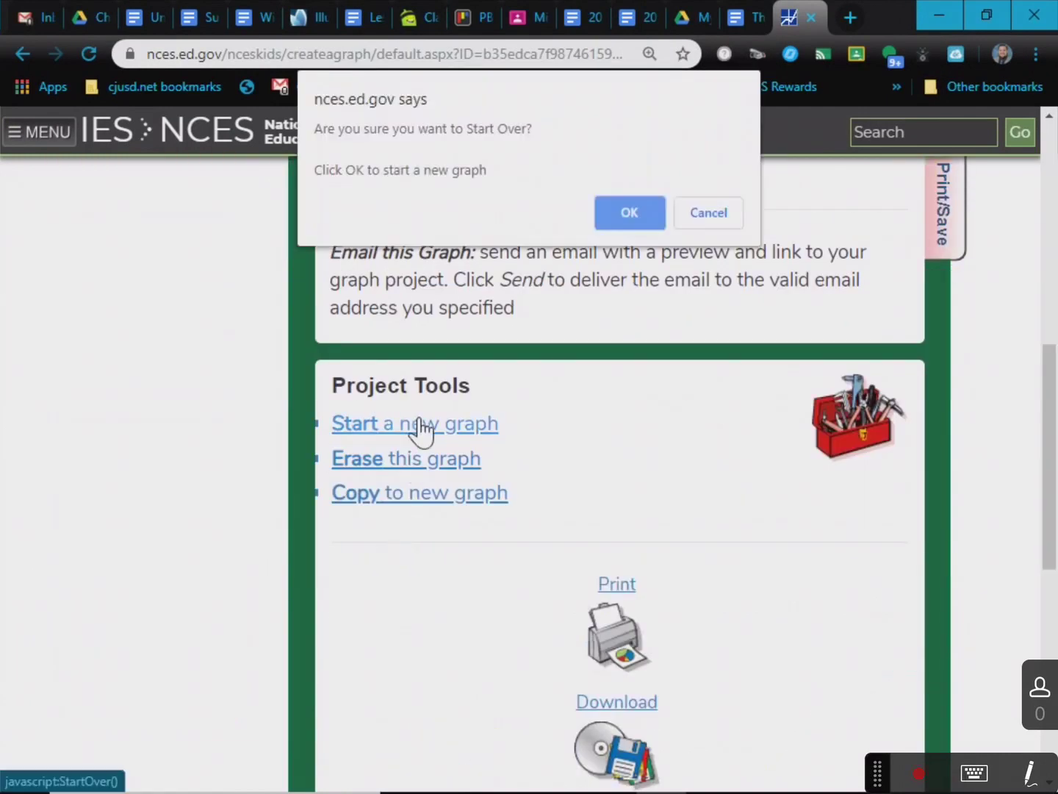
{"action": "left_click", "coordinate": [628, 220]}
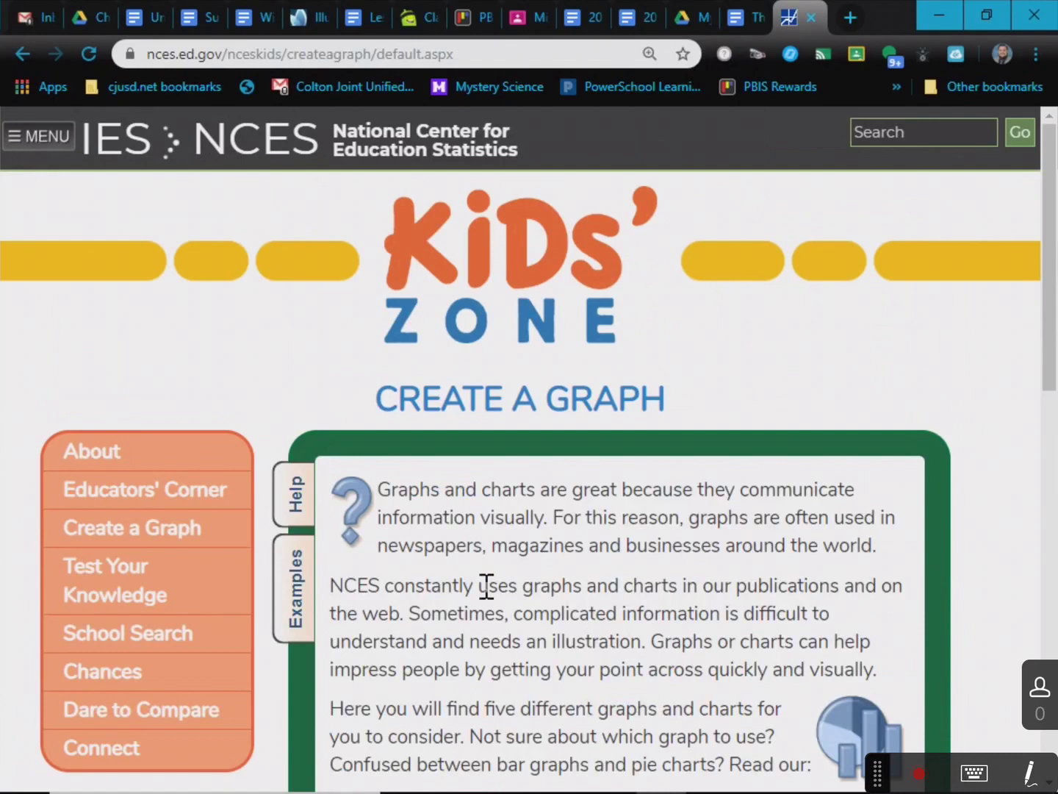
{"action": "scroll", "coordinate": [488, 595], "scroll_direction": "down", "scroll_amount": 6}
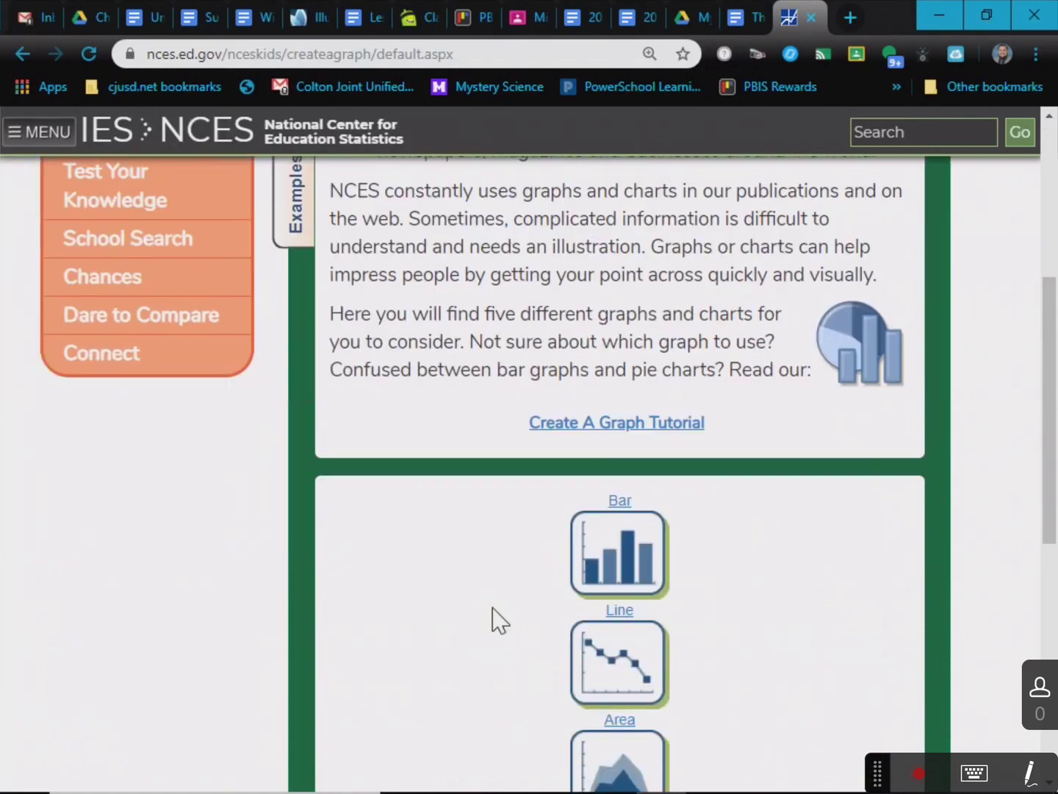
{"action": "left_click", "coordinate": [613, 430]}
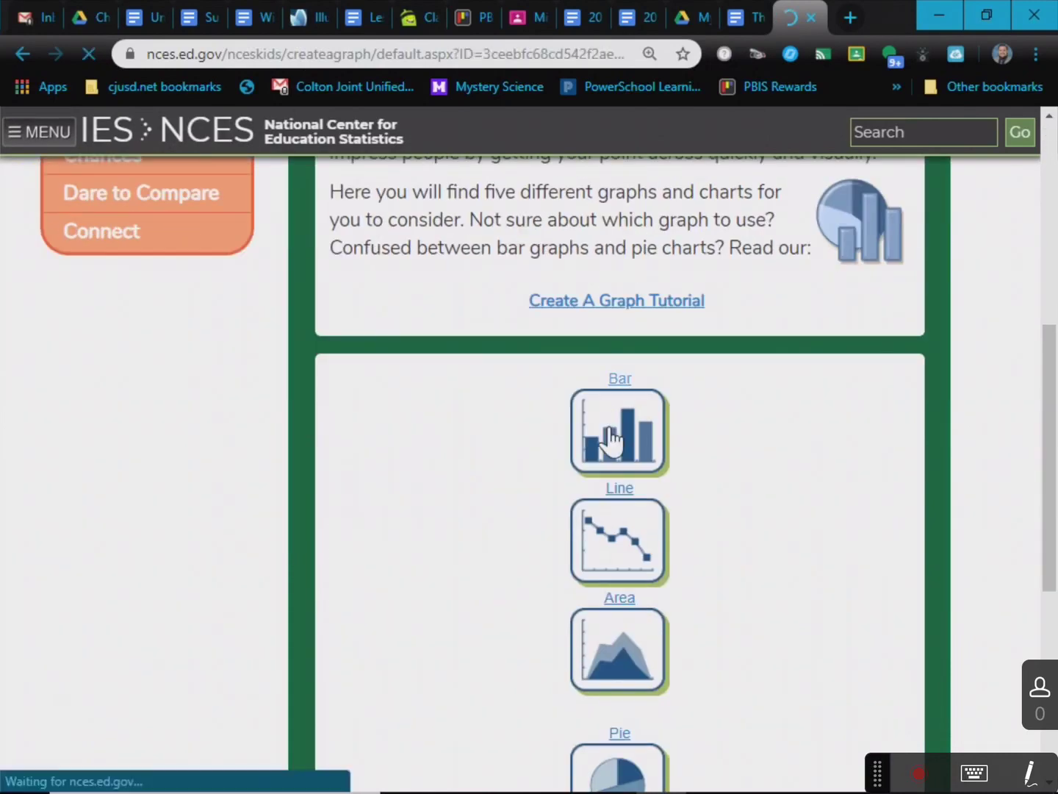
- Review the bar graph's Style settings: 6 grid lines, 2D appearance, legend on the right
{"action": "scroll", "coordinate": [552, 481], "scroll_direction": "down", "scroll_amount": 6}
{"action": "scroll", "coordinate": [534, 497], "scroll_direction": "down", "scroll_amount": 6}
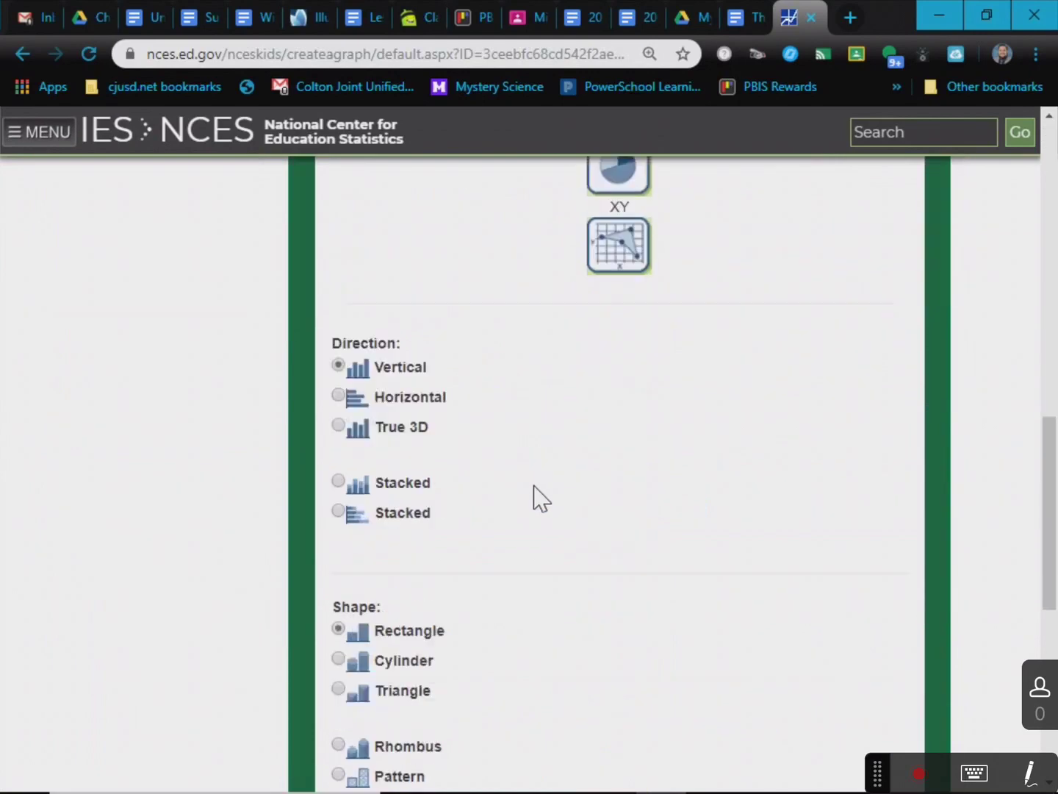
{"action": "scroll", "coordinate": [366, 390], "scroll_direction": "down", "scroll_amount": 4}
{"action": "scroll", "coordinate": [354, 402], "scroll_direction": "up", "scroll_amount": 4}
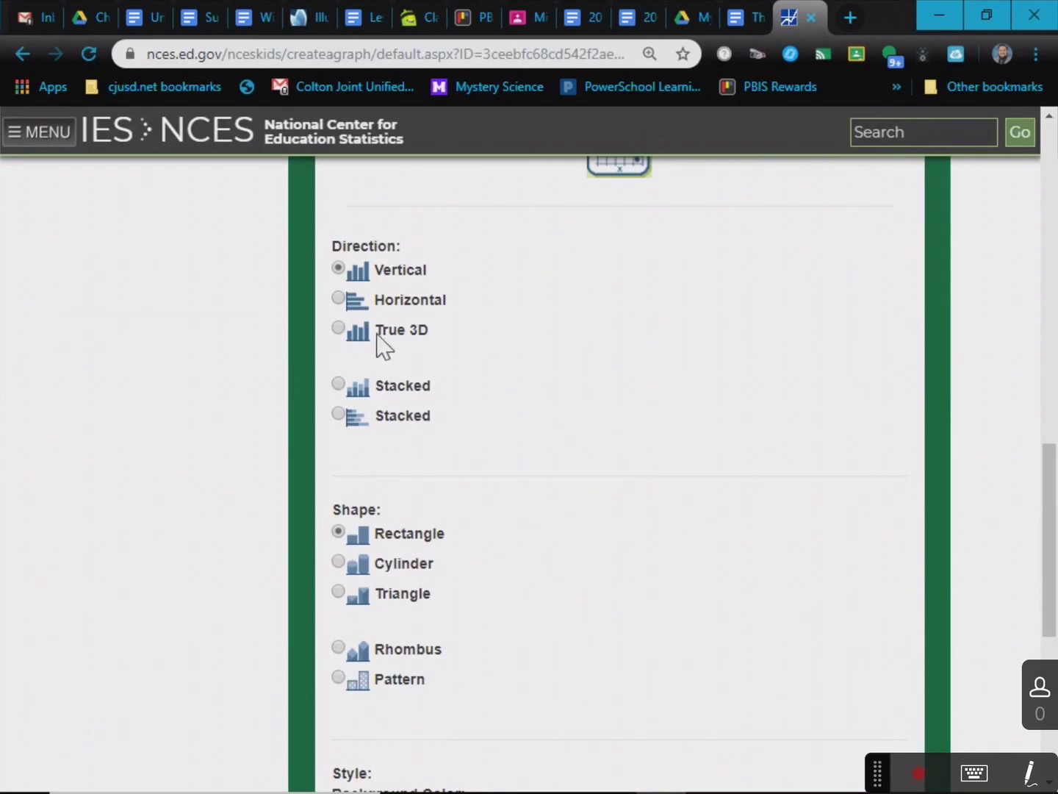
{"action": "scroll", "coordinate": [384, 345], "scroll_direction": "down", "scroll_amount": 3}
{"action": "scroll", "coordinate": [378, 473], "scroll_direction": "up", "scroll_amount": 3}
{"action": "scroll", "coordinate": [398, 363], "scroll_direction": "down", "scroll_amount": 1}
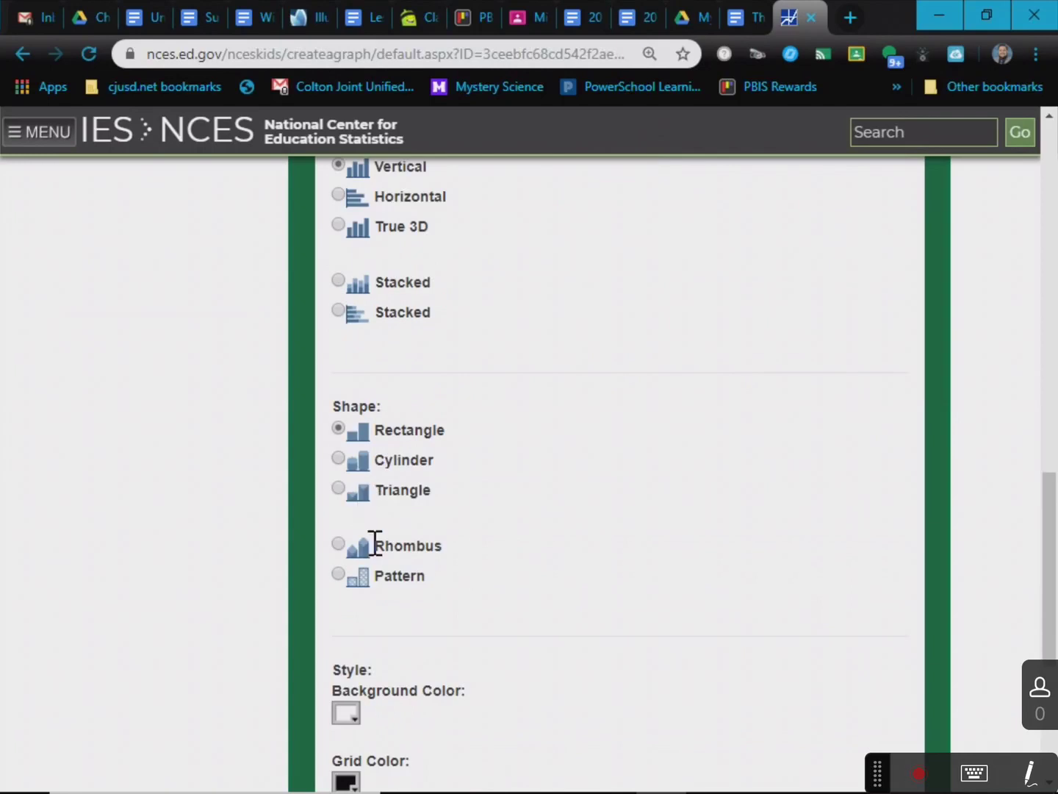
{"action": "scroll", "coordinate": [372, 555], "scroll_direction": "down", "scroll_amount": 1}
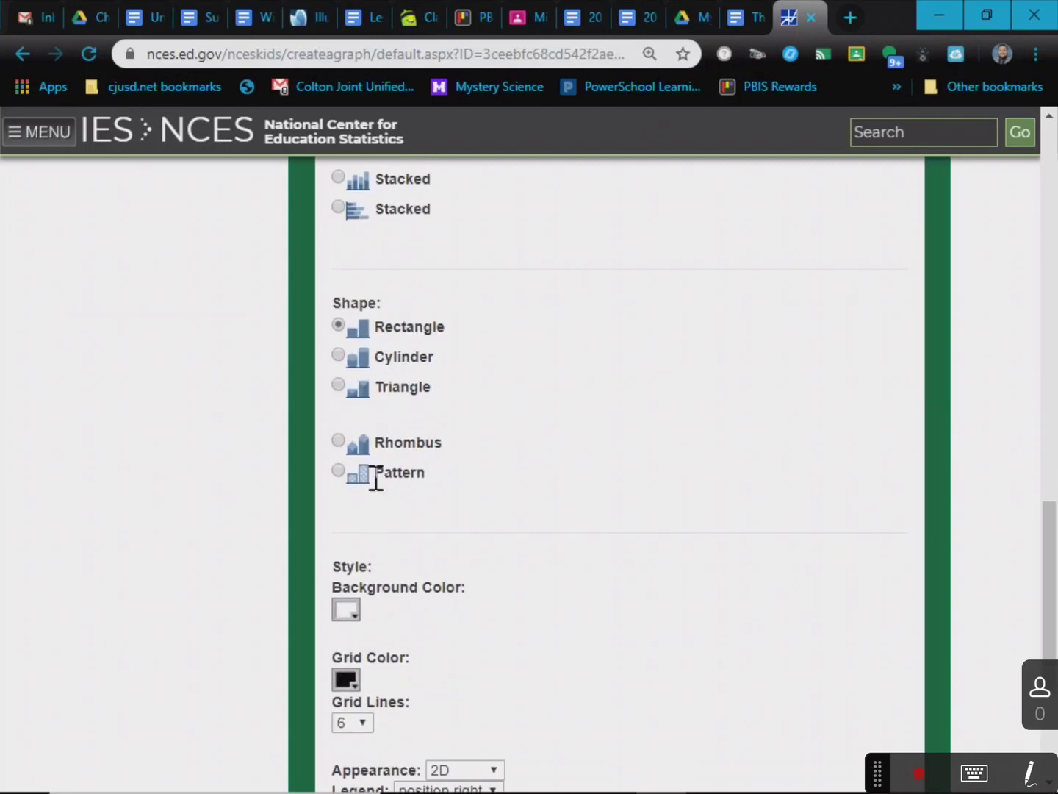
{"action": "scroll", "coordinate": [390, 489], "scroll_direction": "down", "scroll_amount": 2}
{"action": "scroll", "coordinate": [400, 496], "scroll_direction": "up", "scroll_amount": 5}
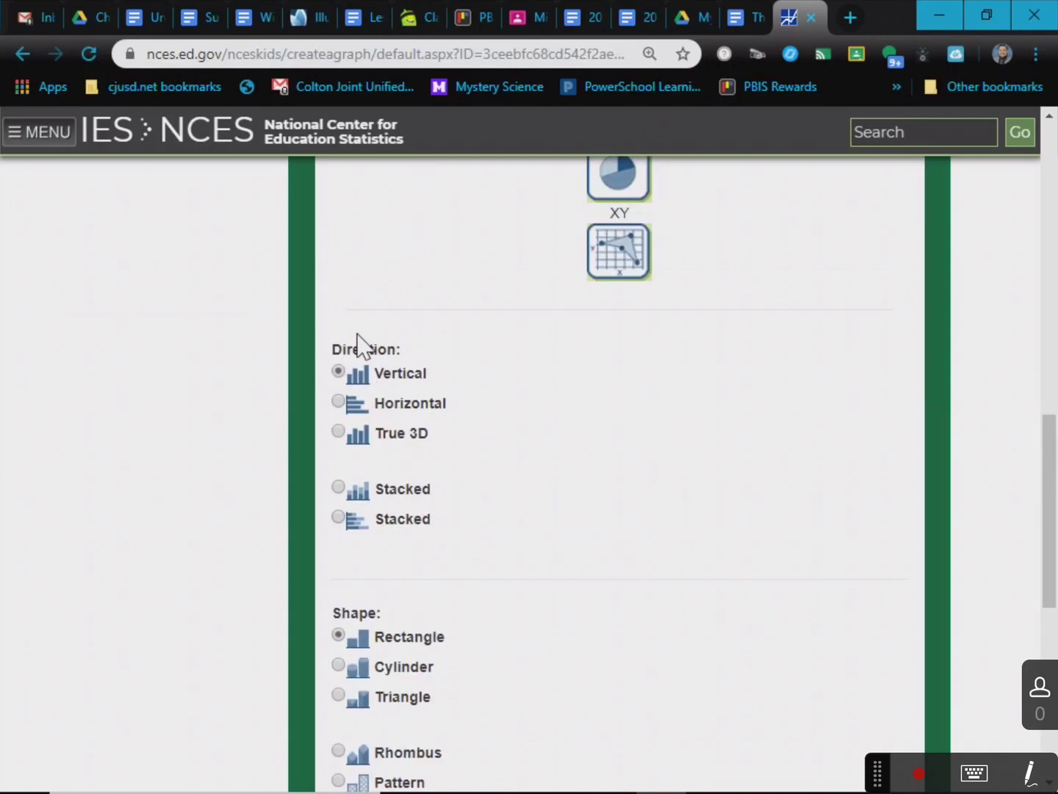
{"action": "scroll", "coordinate": [354, 642], "scroll_direction": "down", "scroll_amount": 5}
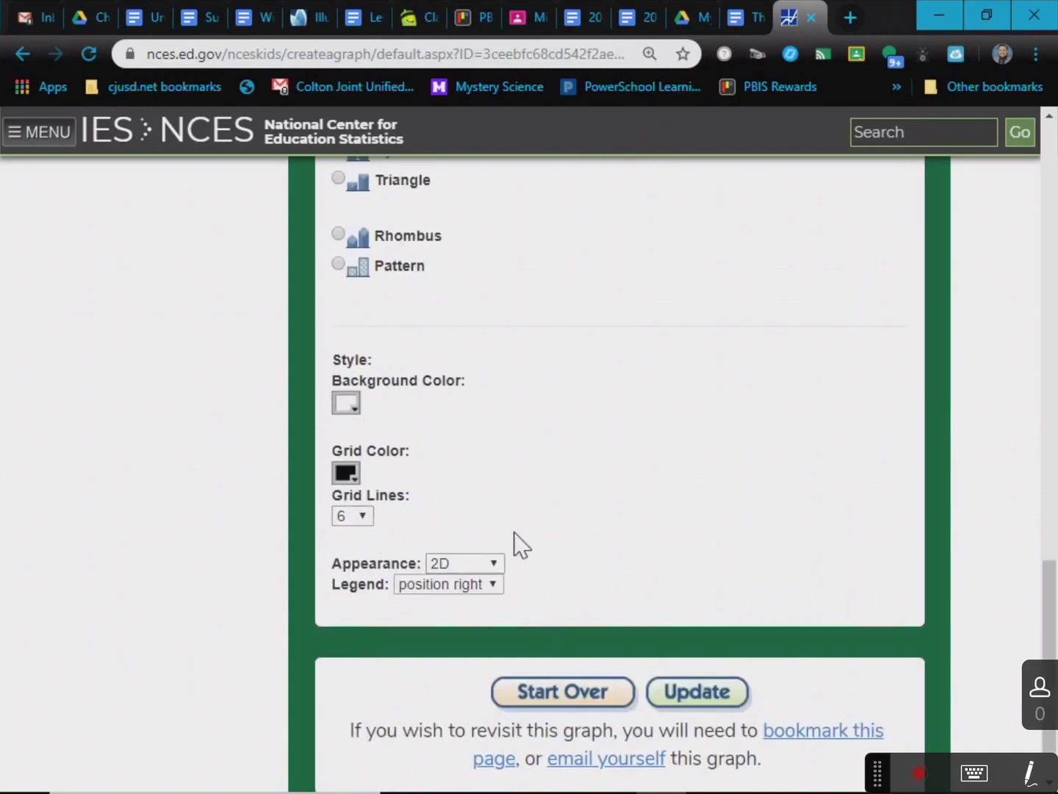
{"action": "scroll", "coordinate": [639, 605], "scroll_direction": "up", "scroll_amount": 5}
{"action": "scroll", "coordinate": [695, 625], "scroll_direction": "up", "scroll_amount": 8}
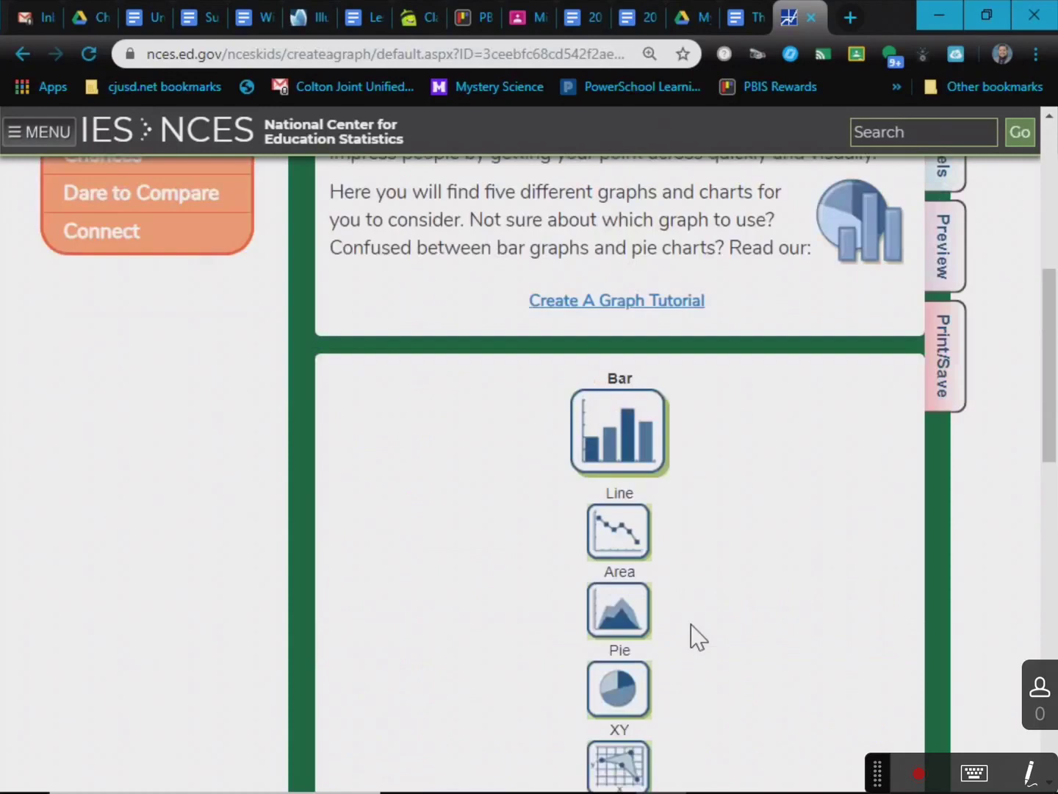
{"action": "scroll", "coordinate": [705, 648], "scroll_direction": "up", "scroll_amount": 1}
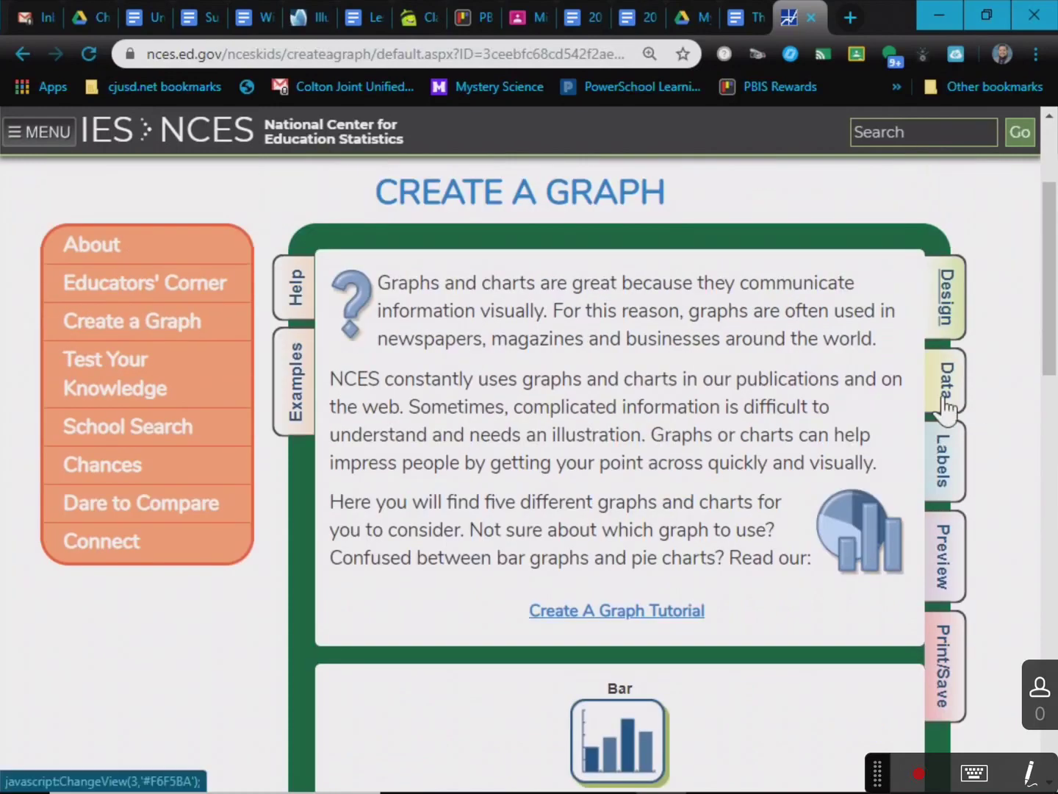
- Title the graph 'Video Games & Heart Rates' in the Data form
{"action": "left_click", "coordinate": [949, 402]}
{"action": "scroll", "coordinate": [500, 635], "scroll_direction": "down", "scroll_amount": 8}
{"action": "scroll", "coordinate": [500, 647], "scroll_direction": "up", "scroll_amount": 4}
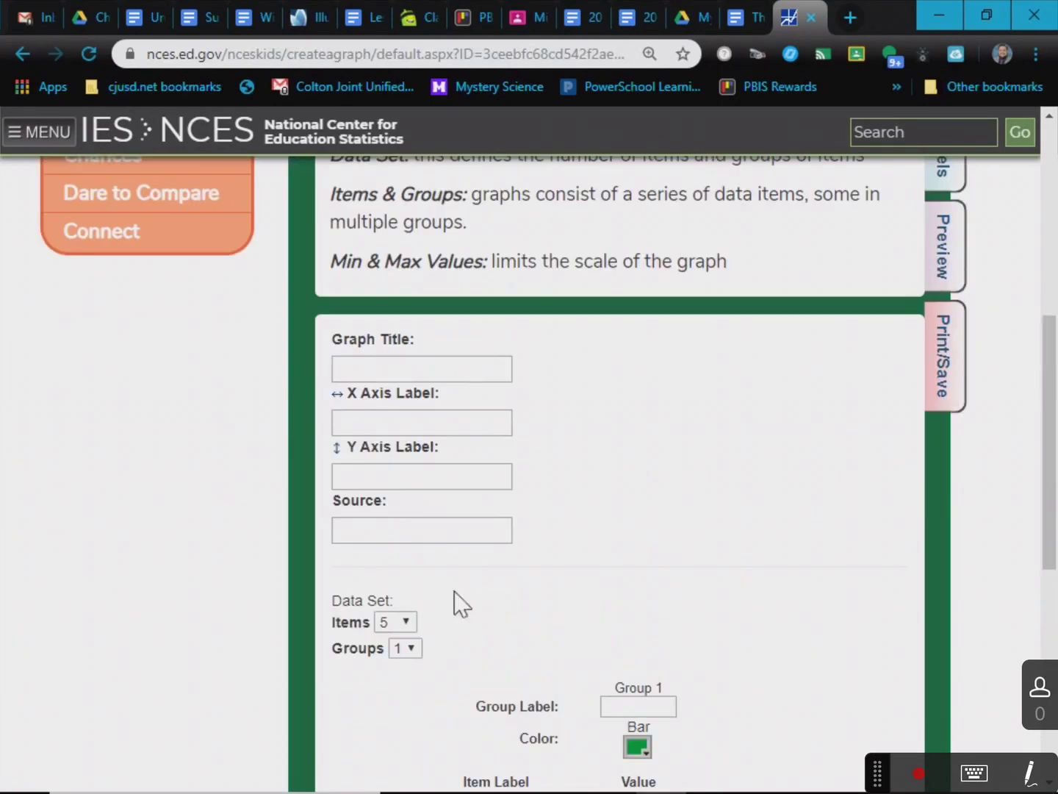
{"action": "left_click", "coordinate": [402, 367]}
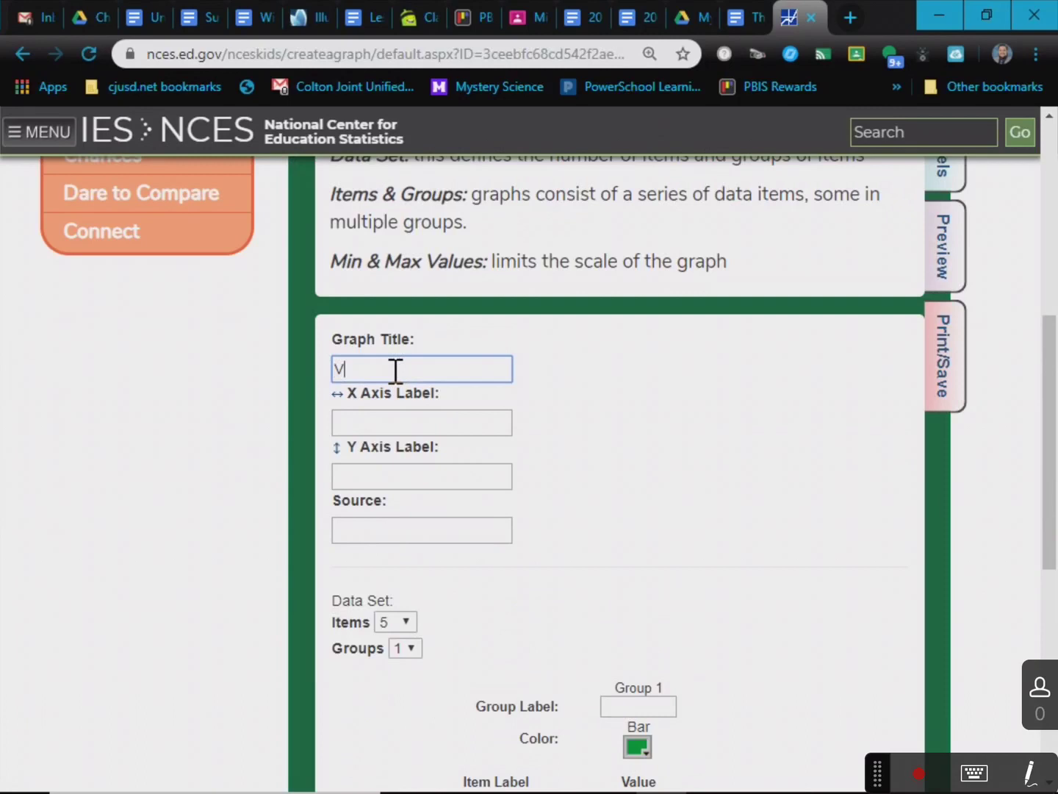
{"action": "type", "text": "Video Games & Heart Rates"}
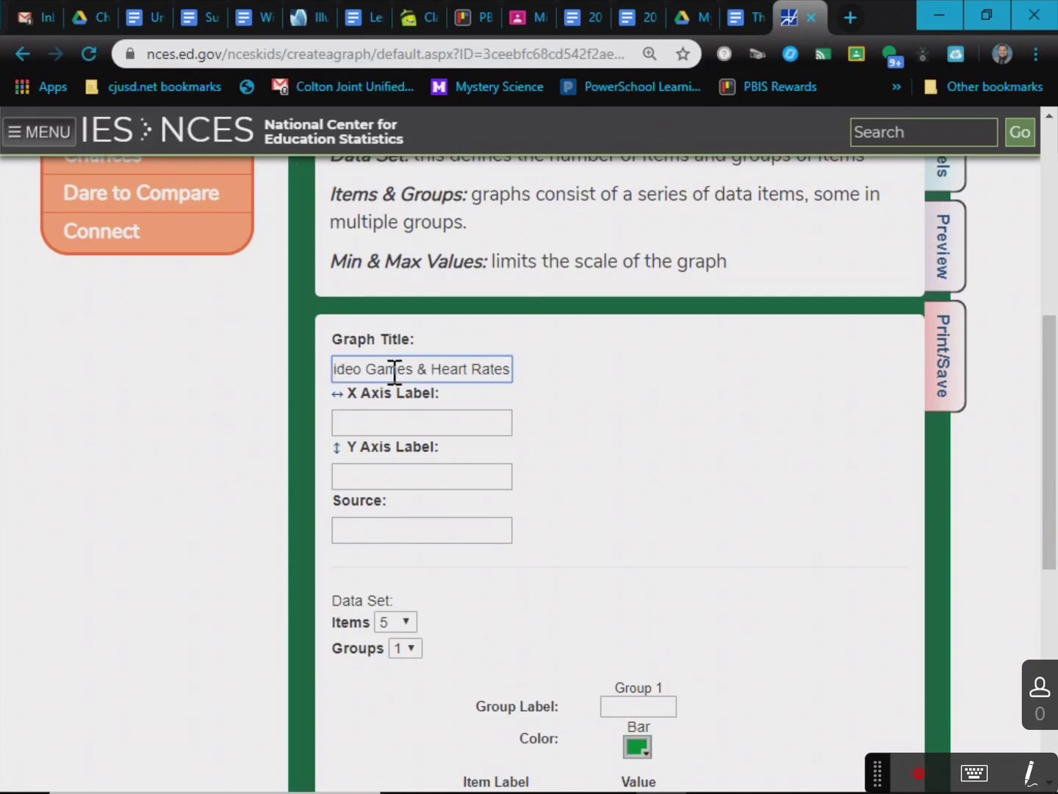
- Label the X axis 'Video Games' and the Y axis 'Heart Rate'
{"action": "left_click", "coordinate": [389, 424]}
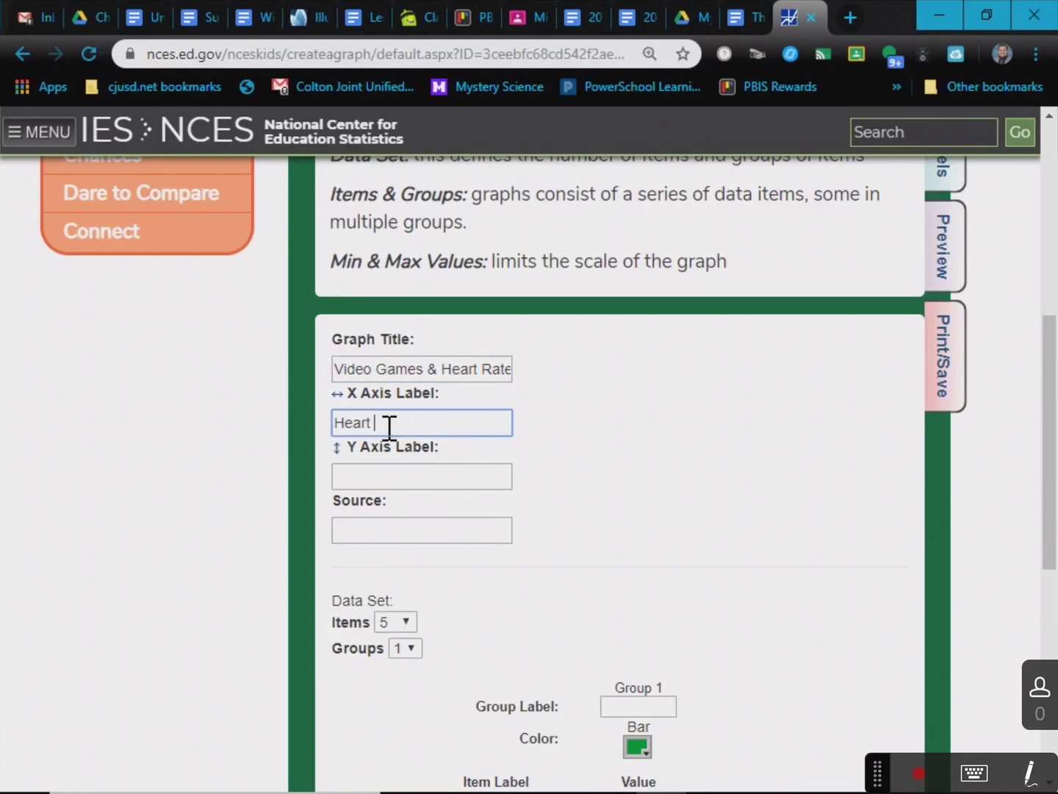
{"action": "left_click", "coordinate": [366, 480]}
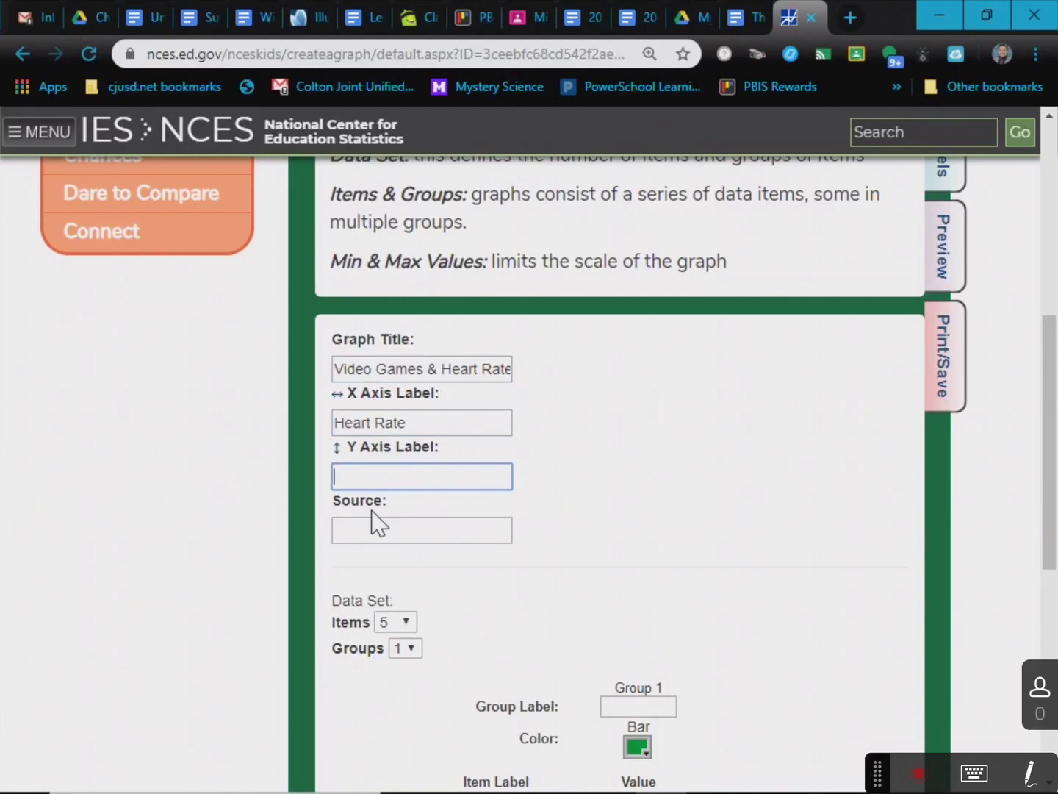
{"action": "left_click_drag", "start_coordinate": [413, 434], "coordinate": [281, 433]}
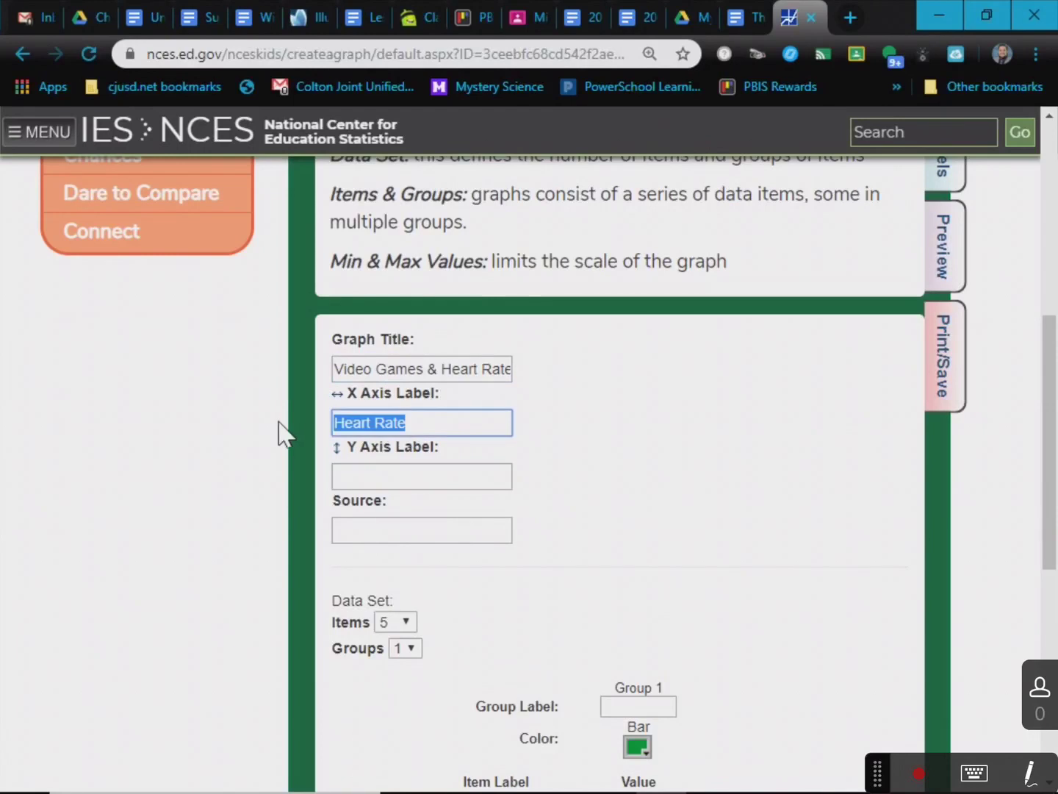
{"action": "type", "text": "Type"}
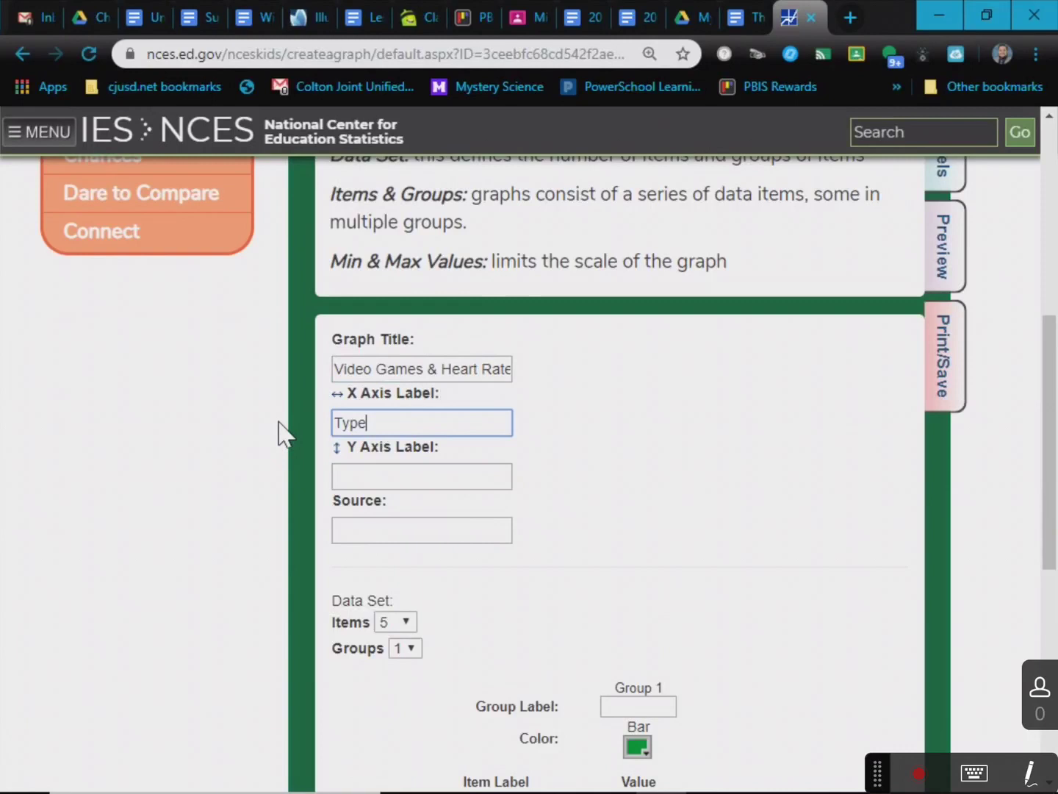
{"action": "type", "text": "s of Video Game"}
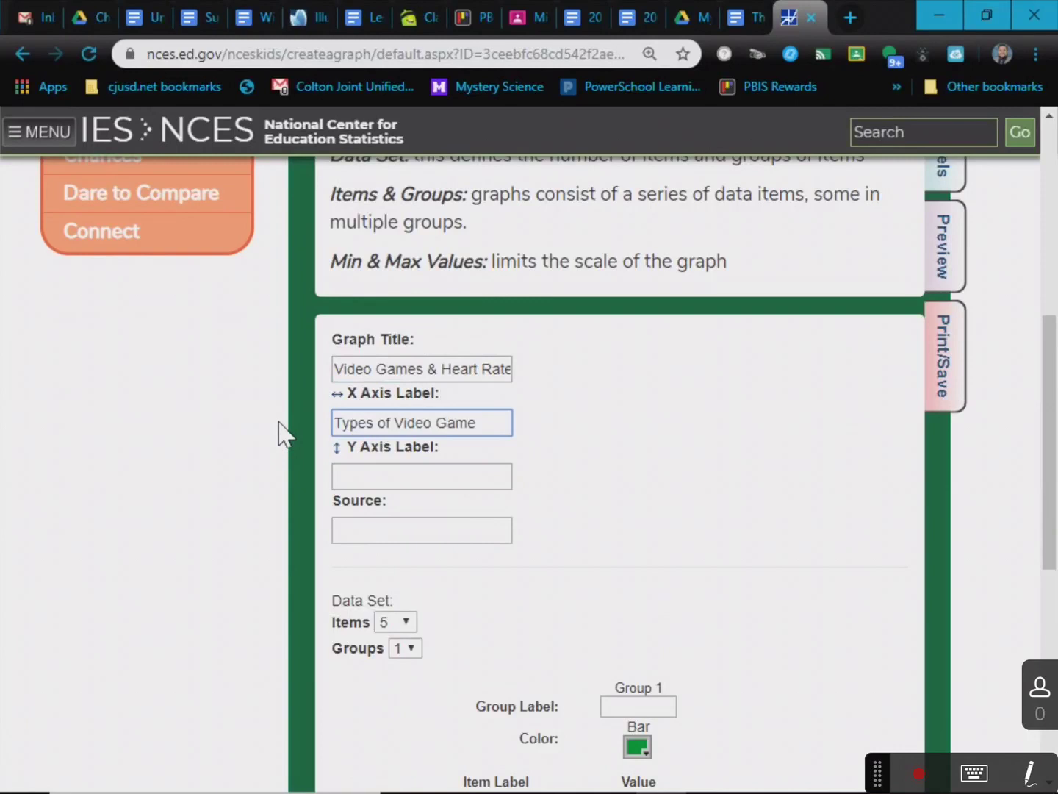
{"action": "key", "text": "BackSpace"}
{"action": "key", "text": "BackSpace"}
{"action": "key", "text": "BackSpace"}
{"action": "key", "text": "BackSpace"}
{"action": "key", "text": "BackSpace"}
{"action": "key", "text": "BackSpace"}
{"action": "key", "text": "BackSpace"}
{"action": "key", "text": "BackSpace"}
{"action": "key", "text": "BackSpace"}
{"action": "key", "text": "BackSpace"}
{"action": "key", "text": "BackSpace"}
{"action": "key", "text": "BackSpace"}
{"action": "key", "text": "BackSpace"}
{"action": "key", "text": "BackSpace"}
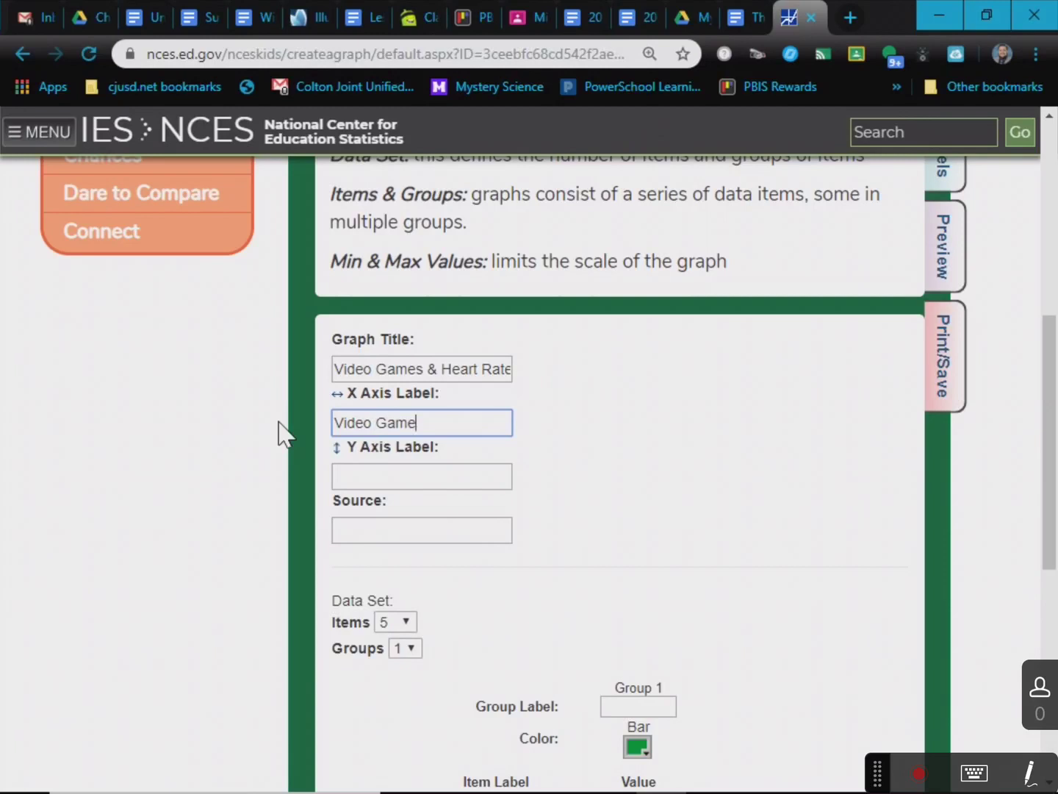
{"action": "left_click", "coordinate": [354, 474]}
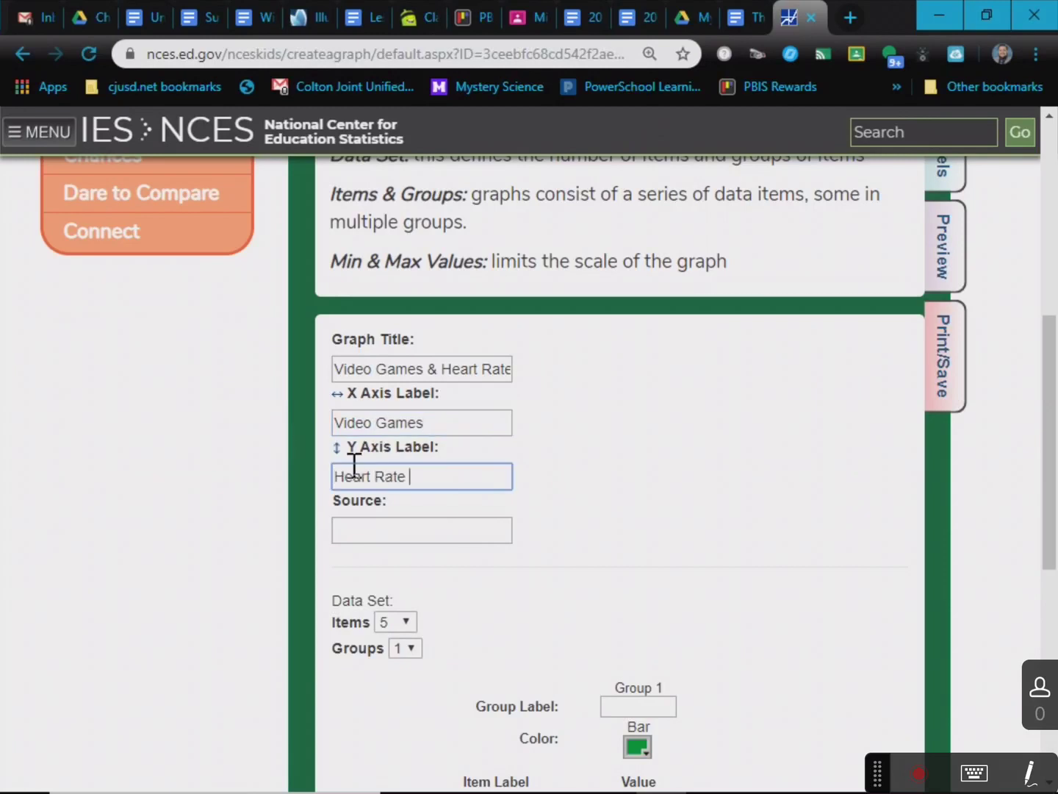
{"action": "scroll", "coordinate": [573, 510], "scroll_direction": "down", "scroll_amount": 4}
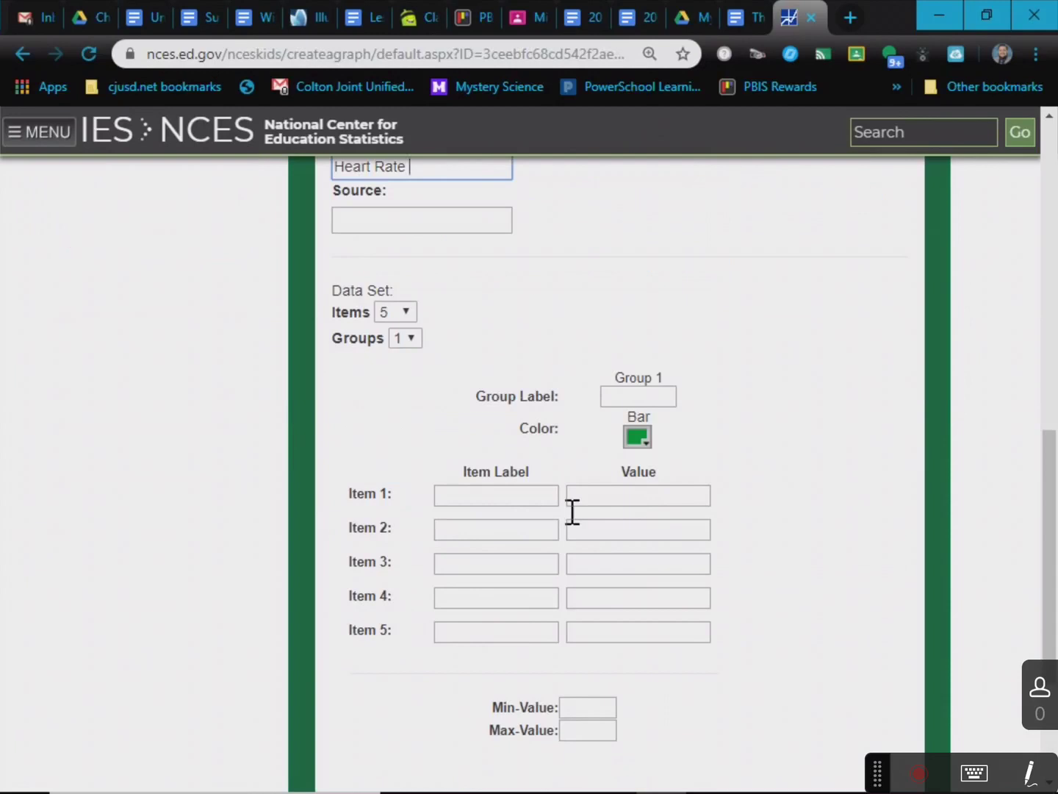
- Name the two data items Fortnite and Paladins
{"action": "left_click", "coordinate": [494, 495]}
{"action": "type", "text": "Fort"}
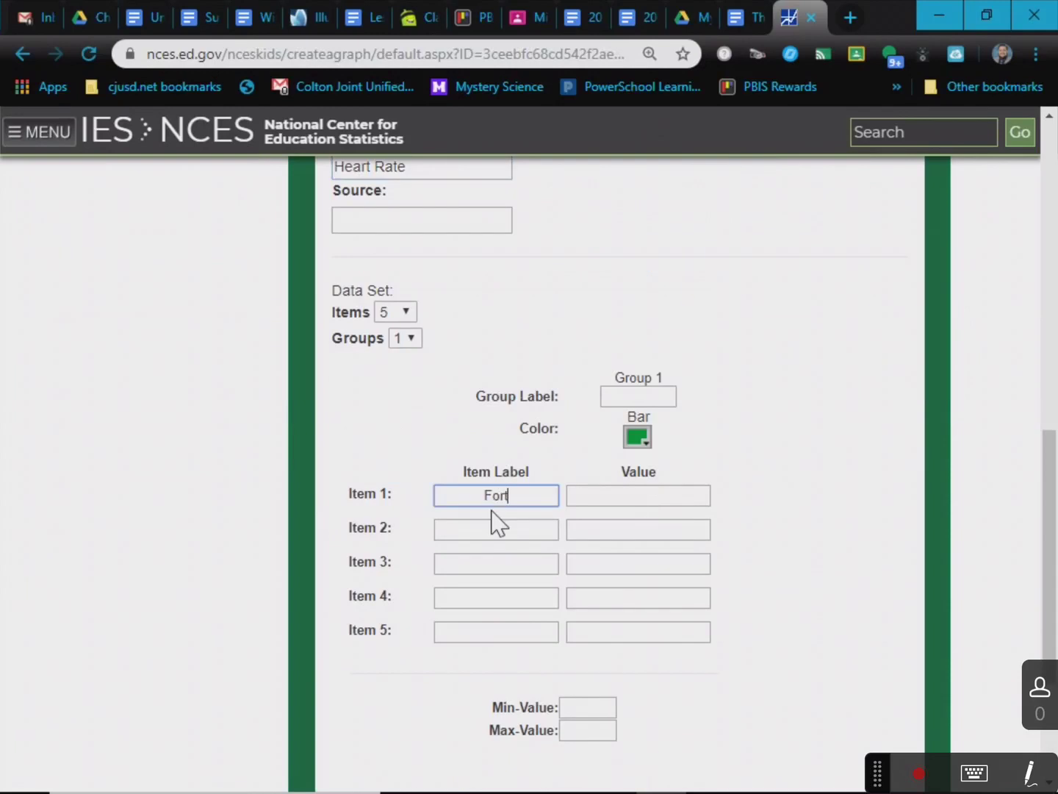
{"action": "type", "text": "nite"}
{"action": "left_click", "coordinate": [506, 535]}
{"action": "type", "text": "Paladin"}
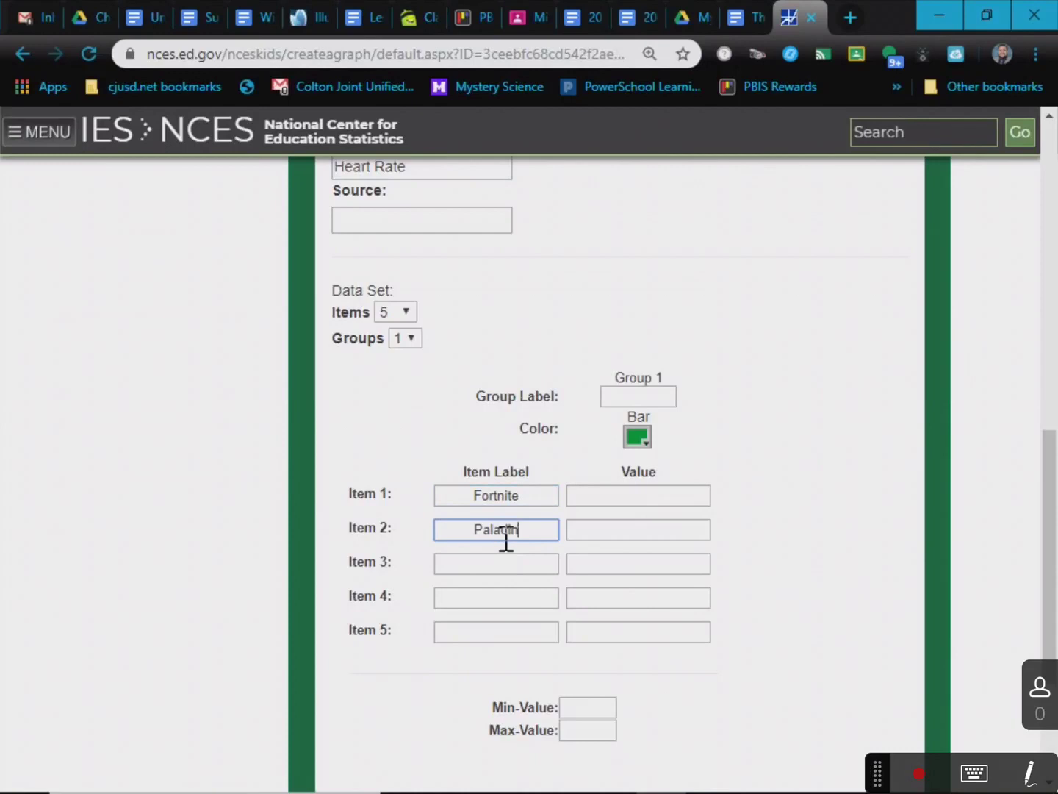
{"action": "type", "text": "s"}
- Set the data set to 2 groups and 2 items
{"action": "scroll", "coordinate": [625, 474], "scroll_direction": "up", "scroll_amount": 1}
{"action": "scroll", "coordinate": [632, 471], "scroll_direction": "down", "scroll_amount": 1}
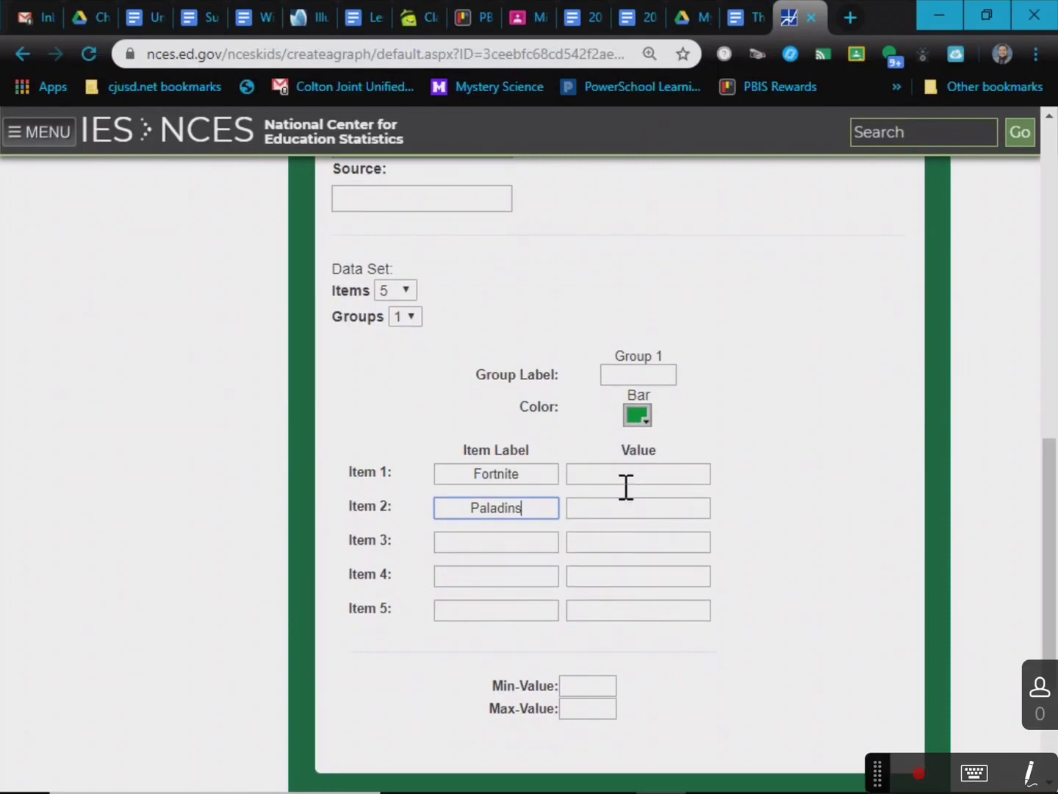
{"action": "scroll", "coordinate": [609, 508], "scroll_direction": "down", "scroll_amount": 3}
{"action": "scroll", "coordinate": [599, 512], "scroll_direction": "up", "scroll_amount": 4}
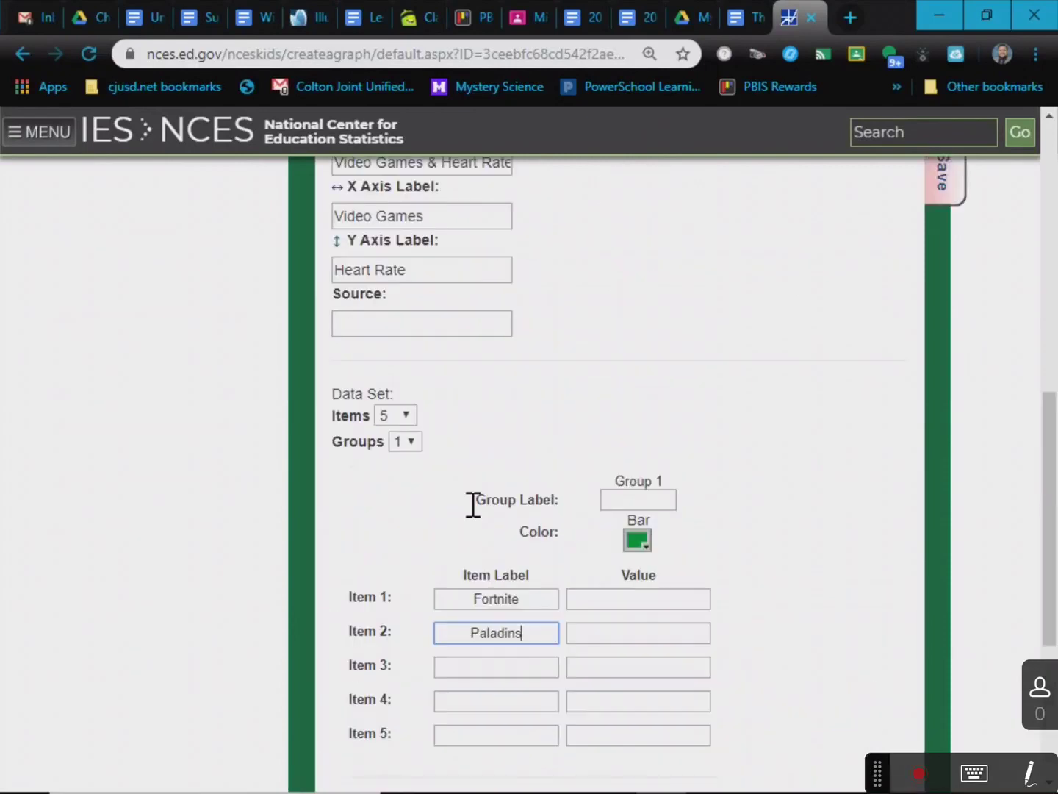
{"action": "left_click", "coordinate": [409, 442]}
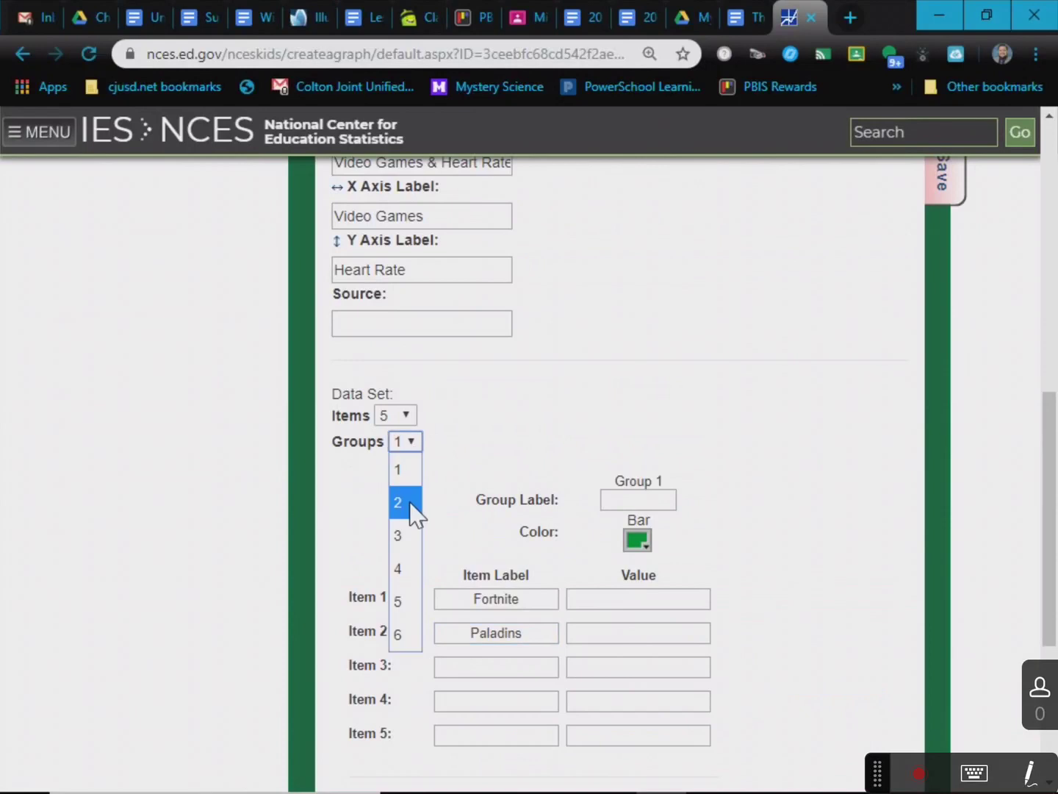
{"action": "left_click", "coordinate": [412, 503]}
{"action": "scroll", "coordinate": [578, 599], "scroll_direction": "down", "scroll_amount": 4}
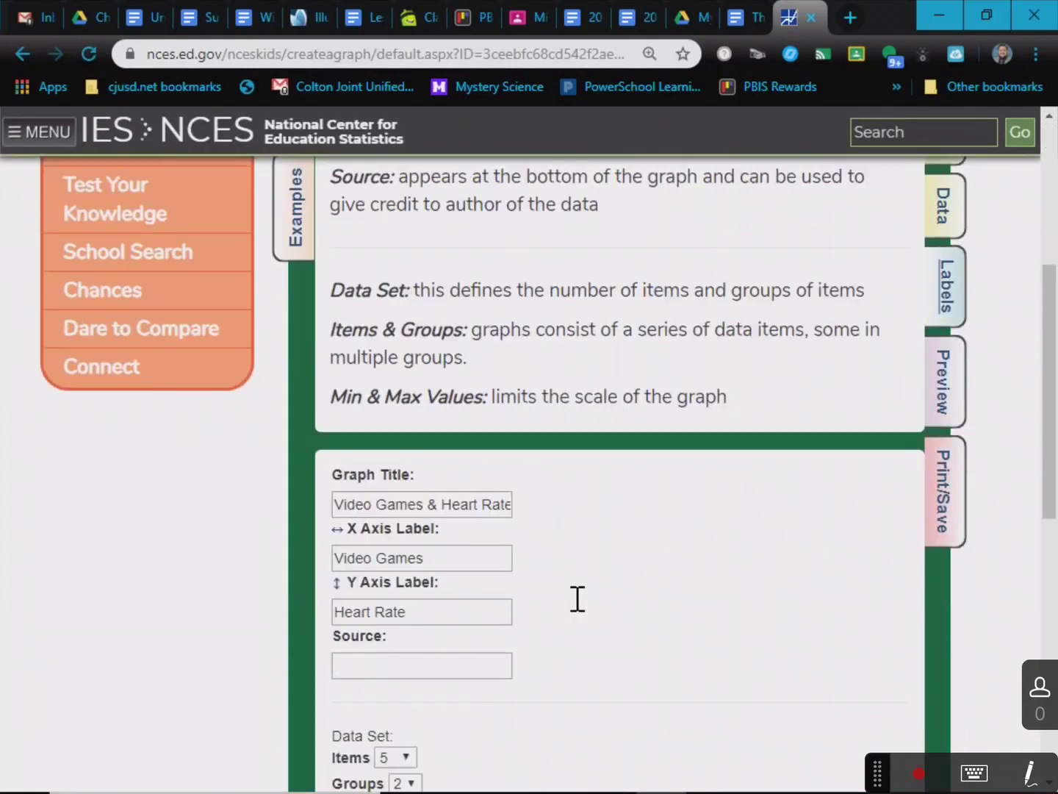
{"action": "scroll", "coordinate": [579, 599], "scroll_direction": "down", "scroll_amount": 6}
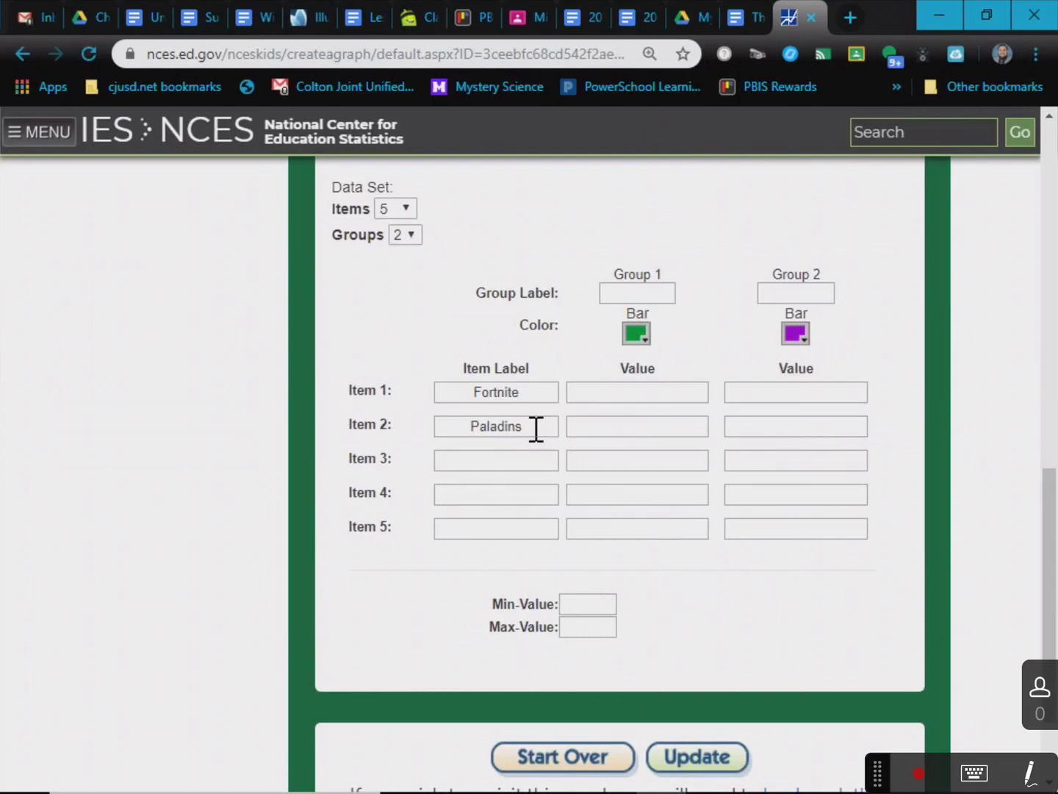
{"action": "left_click_drag", "start_coordinate": [537, 427], "coordinate": [419, 427]}
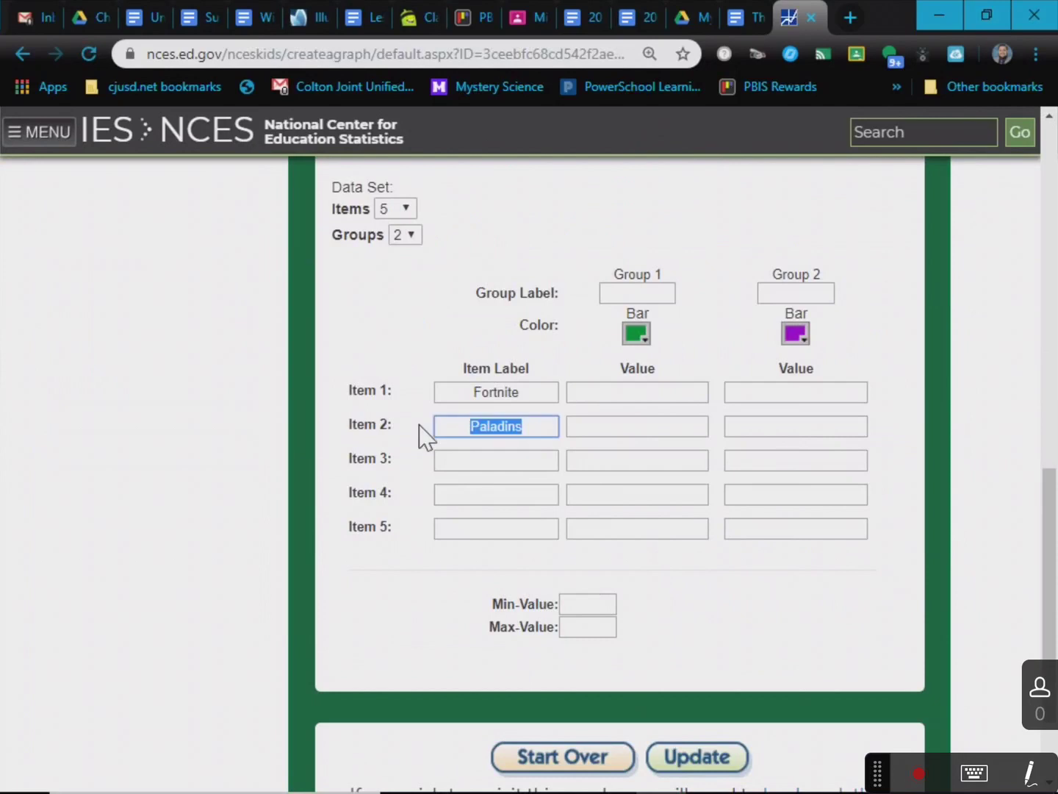
{"action": "scroll", "coordinate": [515, 470], "scroll_direction": "up", "scroll_amount": 3}
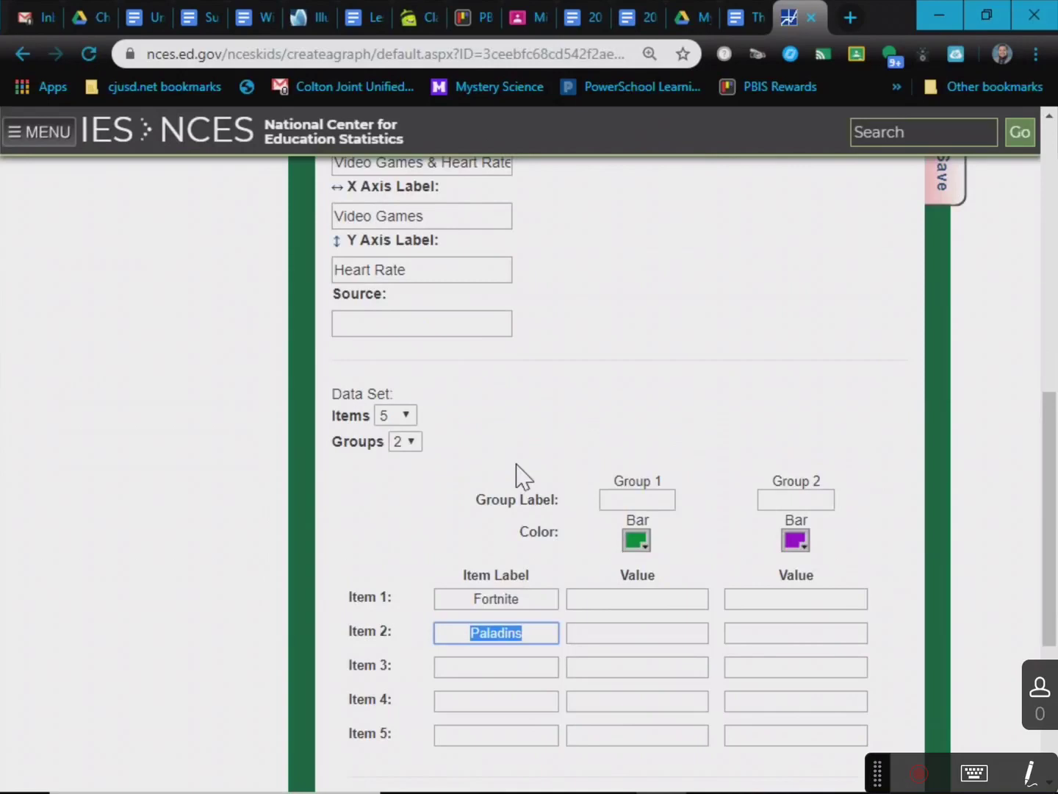
{"action": "left_click", "coordinate": [413, 418]}
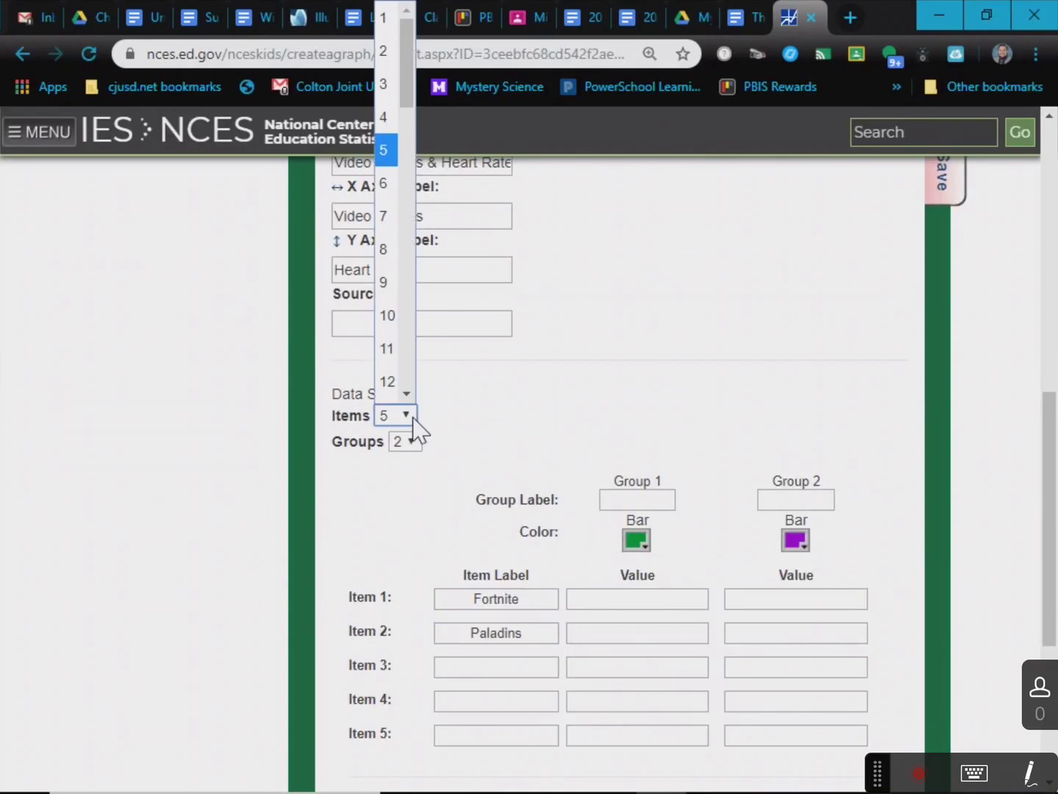
{"action": "left_click", "coordinate": [387, 49]}
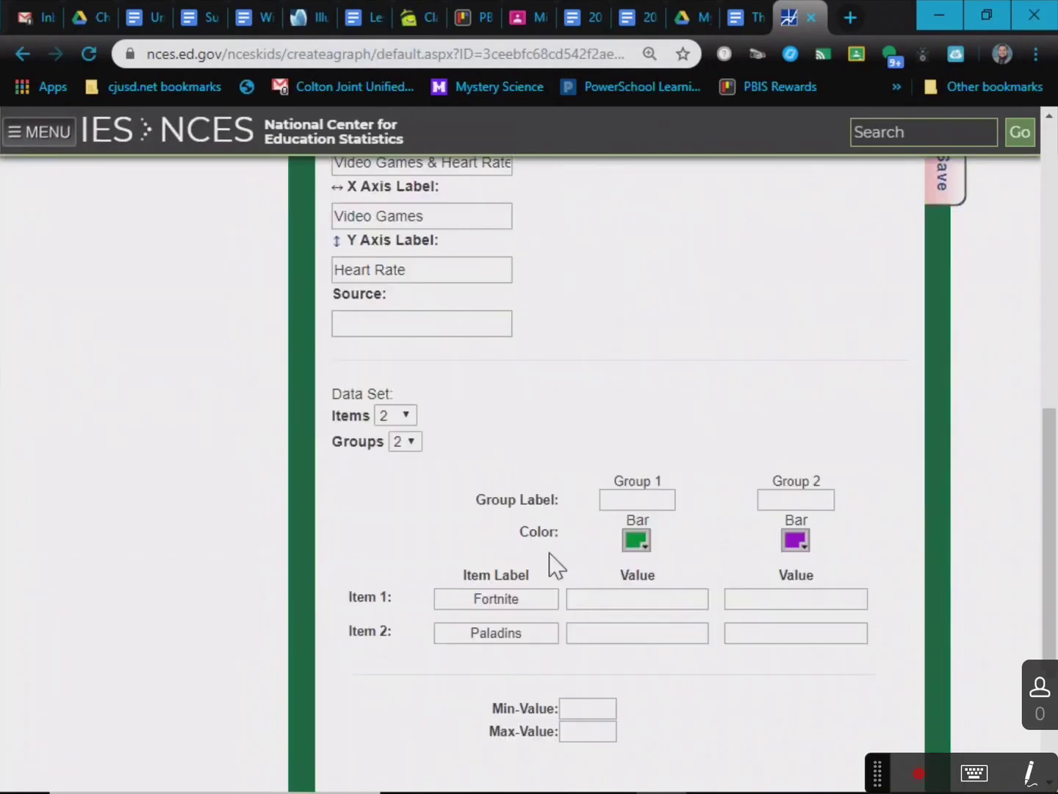
{"action": "scroll", "coordinate": [557, 563], "scroll_direction": "down", "scroll_amount": 3}
{"action": "scroll", "coordinate": [574, 519], "scroll_direction": "up", "scroll_amount": 1}
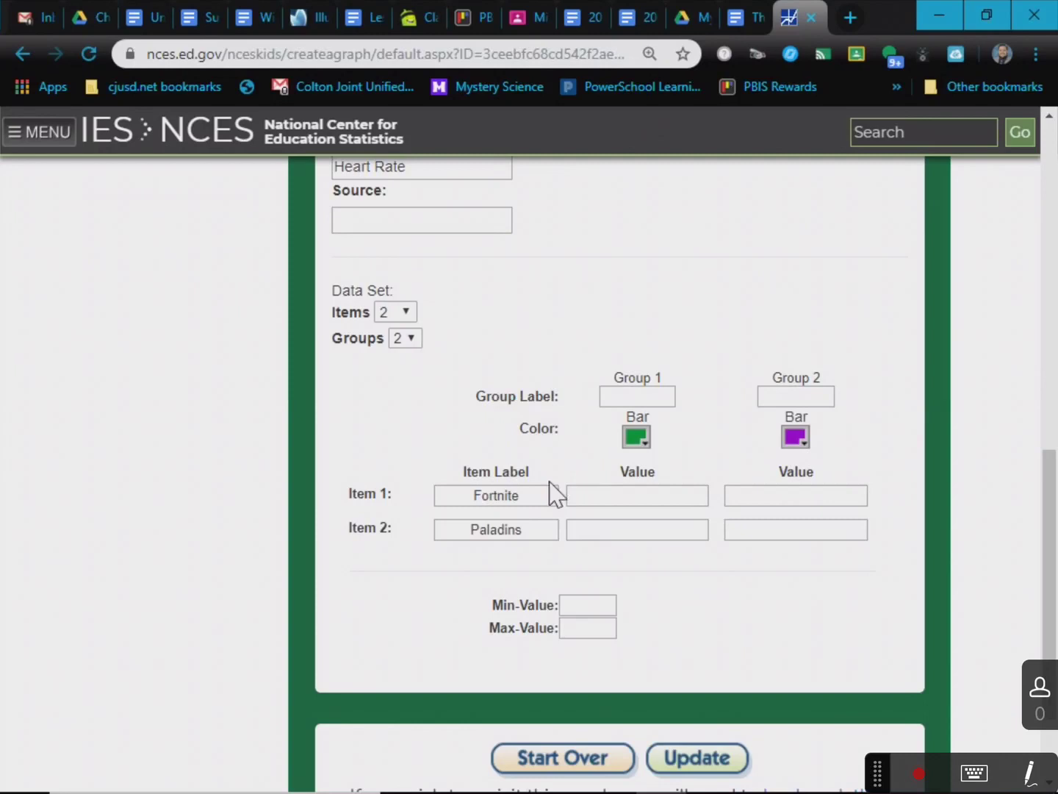
- Set the scale's Min-Value to 0 and move to the Max-Value field
{"action": "left_click", "coordinate": [579, 604]}
{"action": "type", "text": "0"}
{"action": "left_click", "coordinate": [575, 629]}
- Enter 100 as the scale maximum and preview the graph so far
{"action": "type", "text": "100"}
{"action": "scroll", "coordinate": [661, 626], "scroll_direction": "up", "scroll_amount": 5}
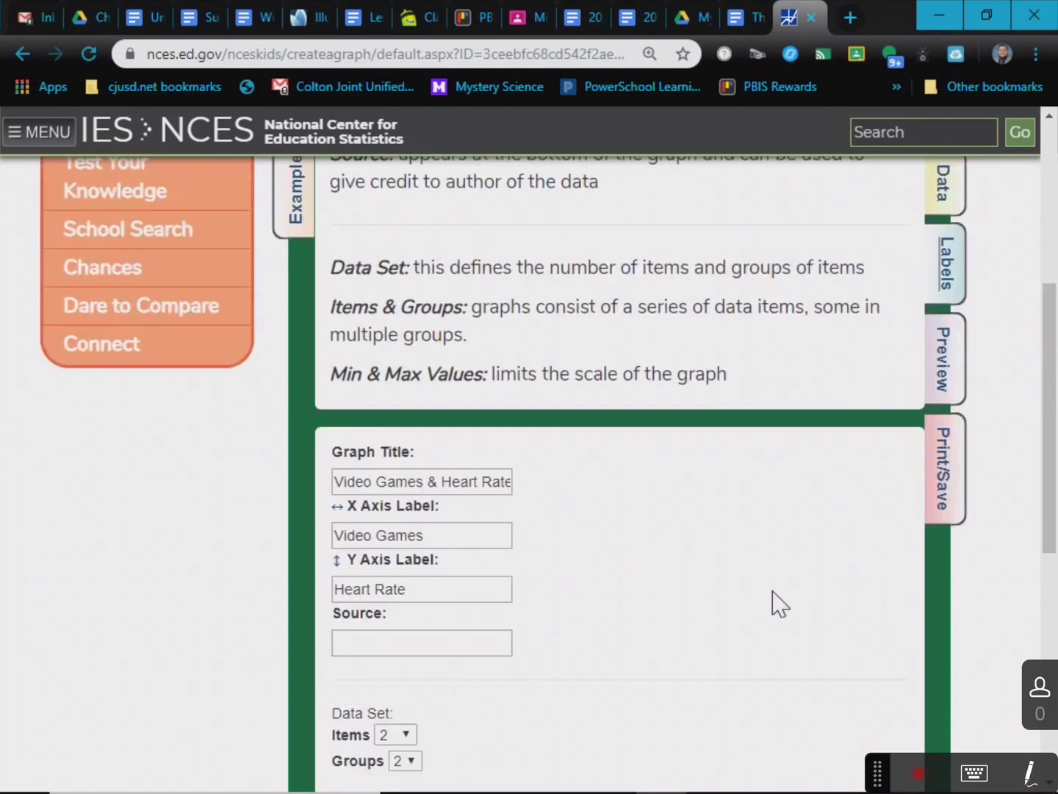
{"action": "left_click", "coordinate": [966, 367]}
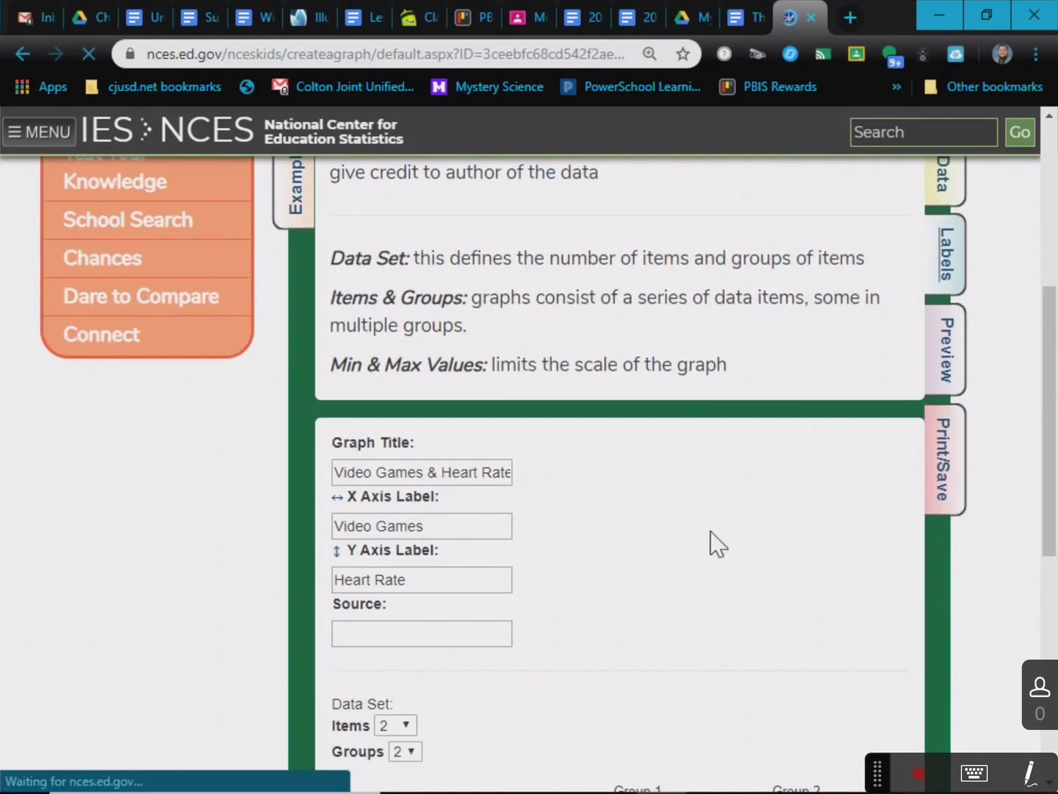
{"action": "scroll", "coordinate": [599, 629], "scroll_direction": "down", "scroll_amount": 5}
{"action": "scroll", "coordinate": [815, 579], "scroll_direction": "up", "scroll_amount": 4}
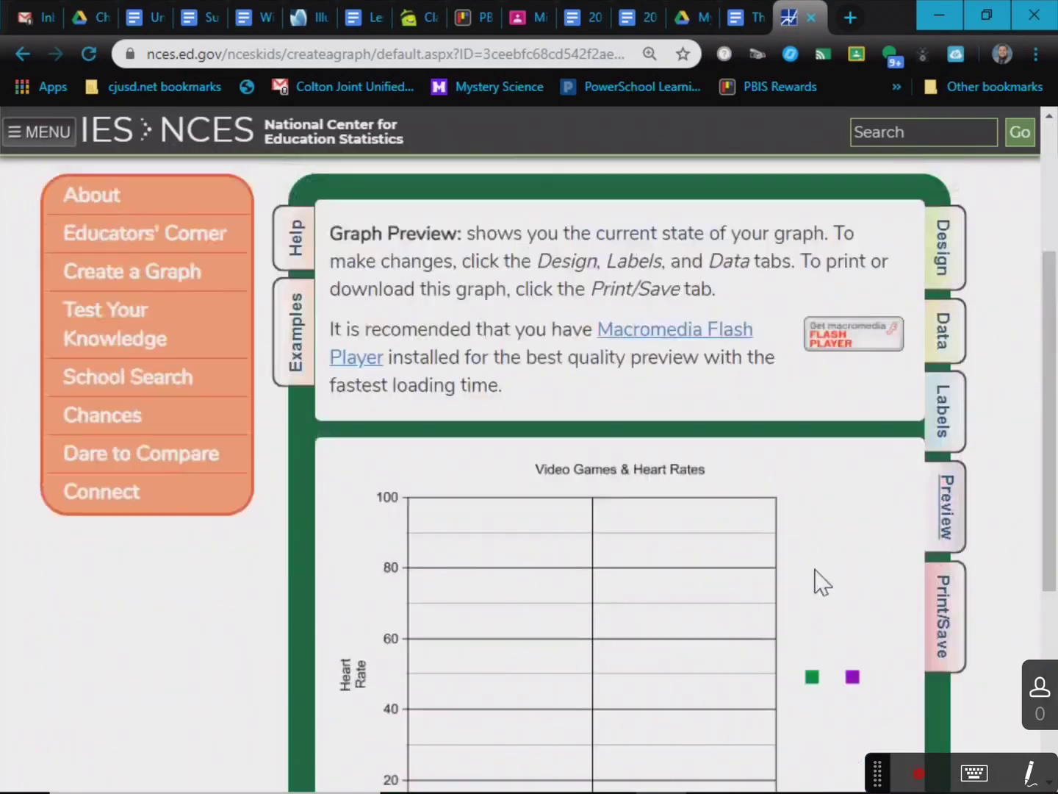
{"action": "left_click", "coordinate": [949, 397]}
{"action": "scroll", "coordinate": [524, 632], "scroll_direction": "down", "scroll_amount": 8}
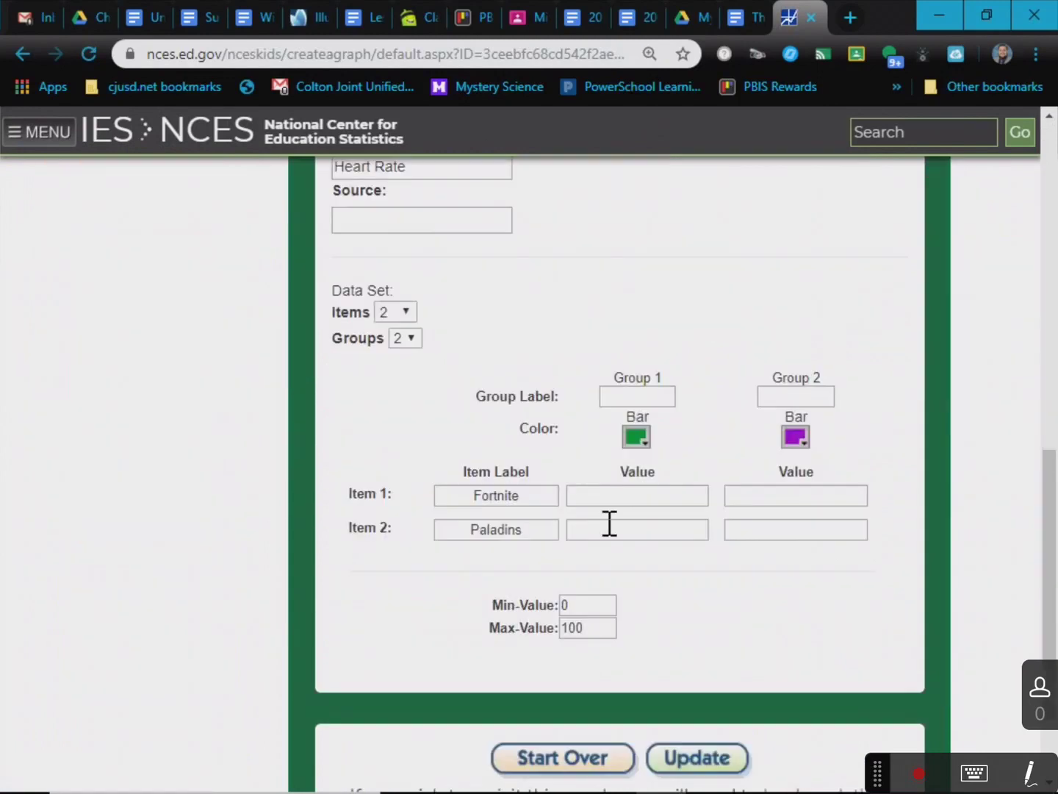
- Enter Fortnite's first heart rate 150 and raise the scale maximum to 300
{"action": "left_click", "coordinate": [652, 499]}
{"action": "type", "text": "150"}
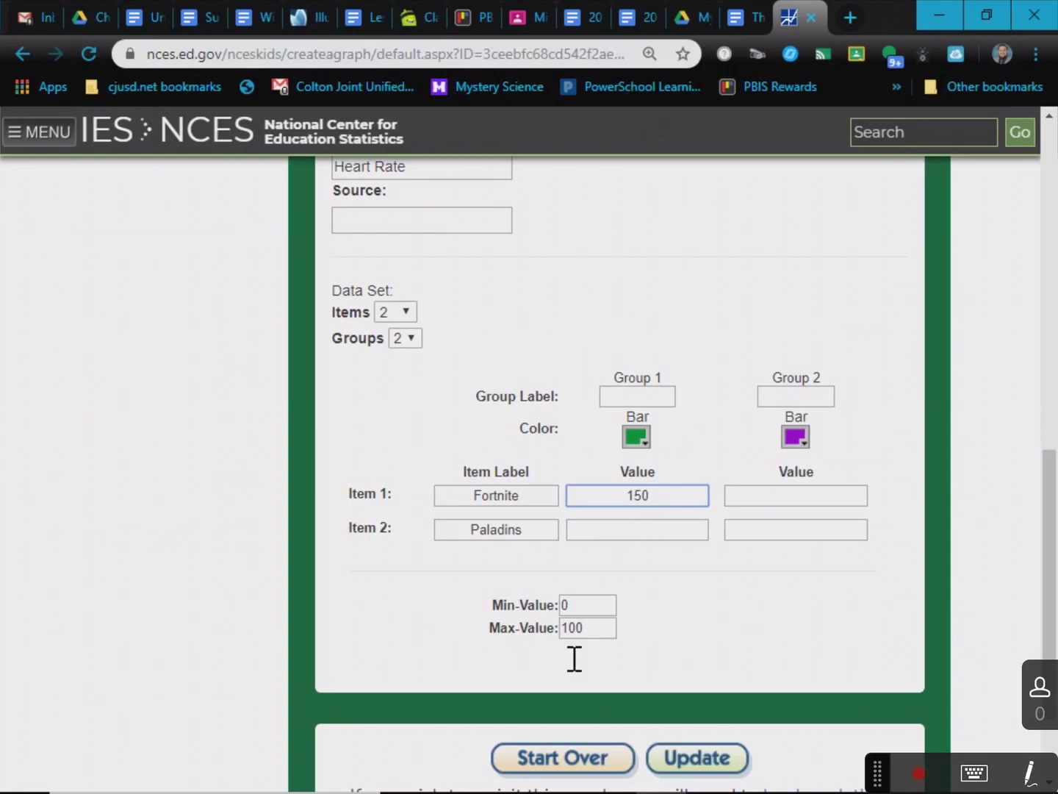
{"action": "left_click", "coordinate": [599, 629]}
{"action": "left_click_drag", "start_coordinate": [599, 631], "coordinate": [379, 641]}
{"action": "type", "text": "300"}
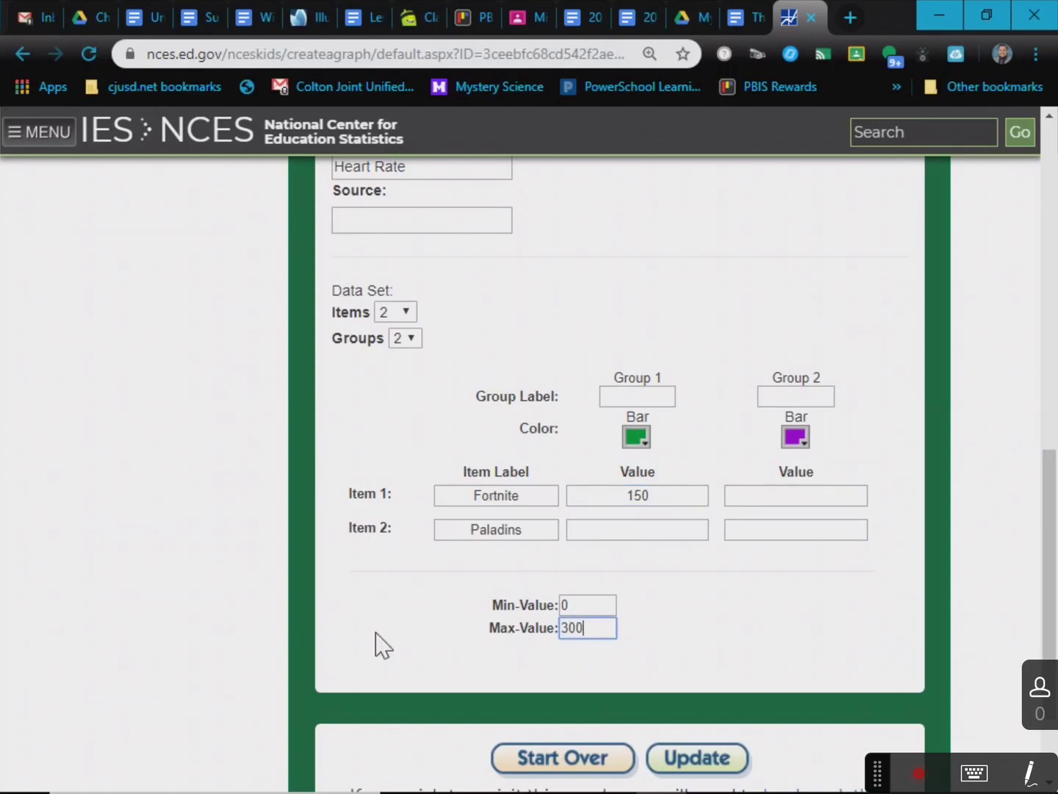
- Enter heart rates 135 for Fortnite and 145 and 160 for Paladins
{"action": "left_click", "coordinate": [776, 498]}
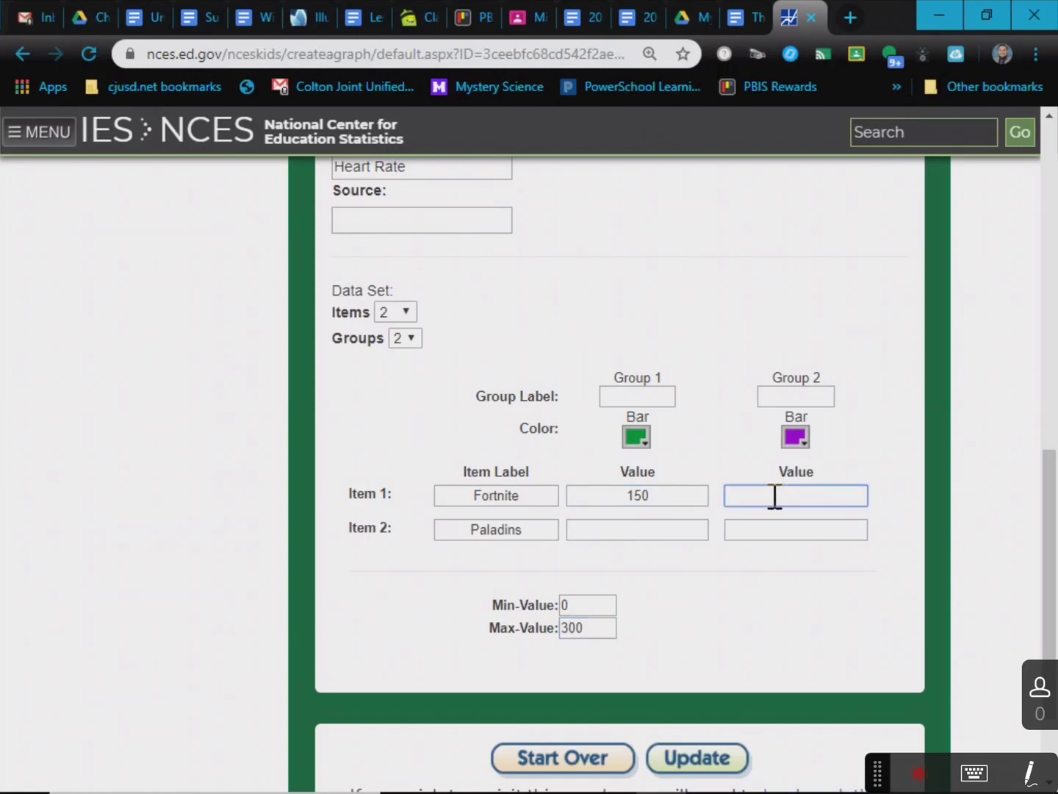
{"action": "type", "text": "135"}
{"action": "left_click", "coordinate": [670, 531]}
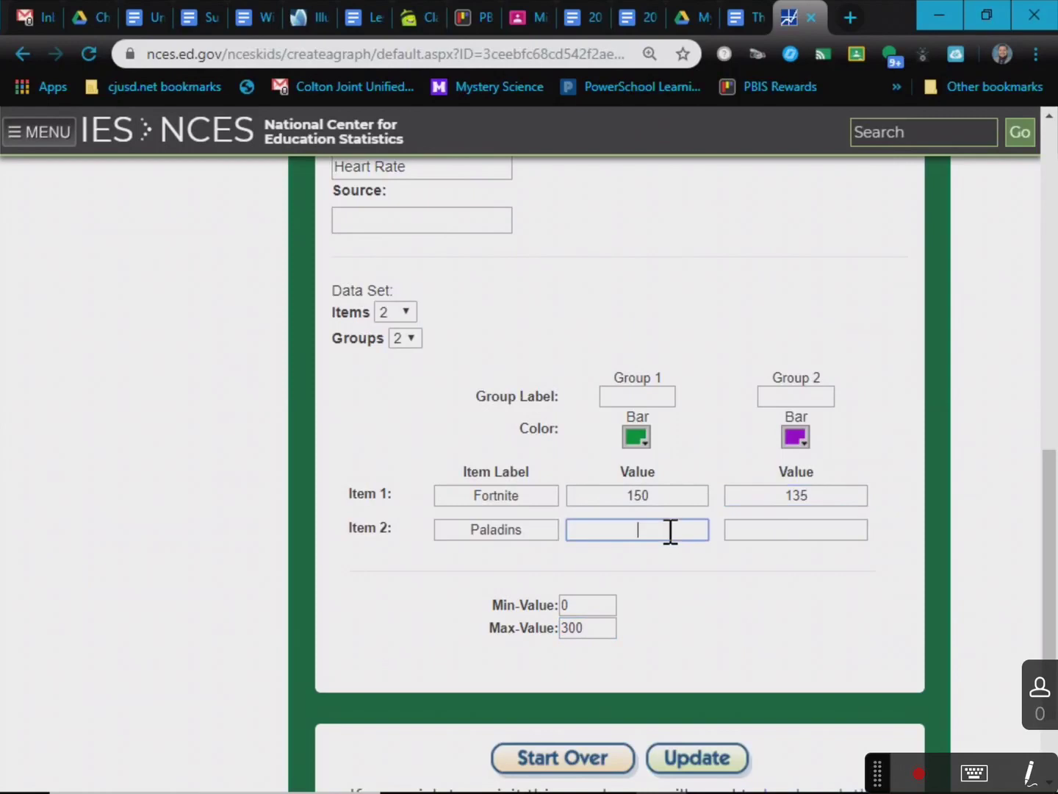
{"action": "type", "text": "145"}
{"action": "left_click", "coordinate": [821, 532]}
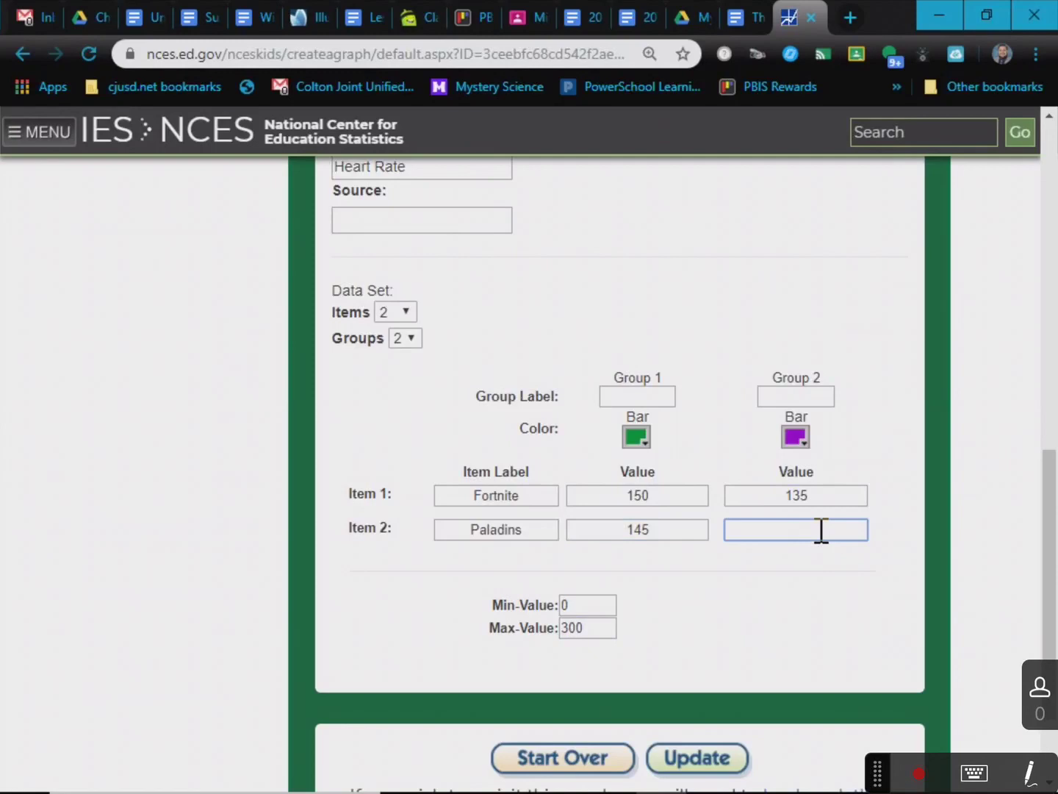
{"action": "type", "text": "160"}
- Preview the bar graph before applying the new values
{"action": "scroll", "coordinate": [956, 625], "scroll_direction": "up", "scroll_amount": 4}
{"action": "scroll", "coordinate": [886, 625], "scroll_direction": "up", "scroll_amount": 1}
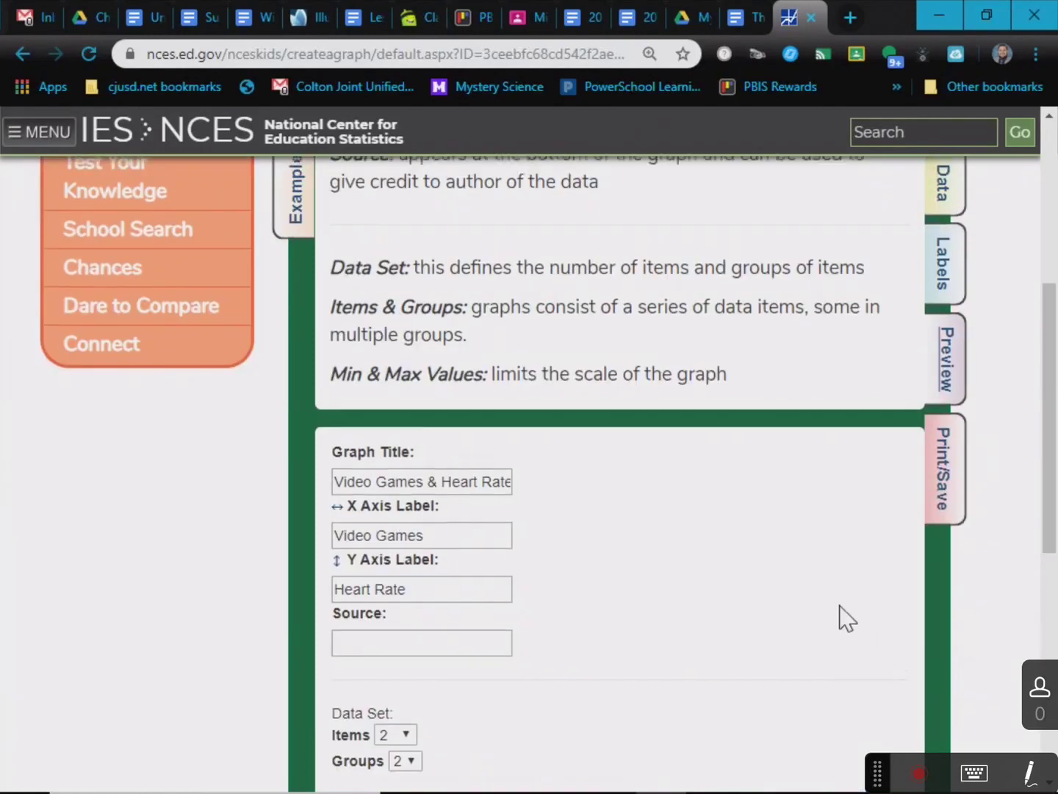
{"action": "scroll", "coordinate": [875, 588], "scroll_direction": "up", "scroll_amount": 1}
{"action": "scroll", "coordinate": [768, 626], "scroll_direction": "down", "scroll_amount": 6}
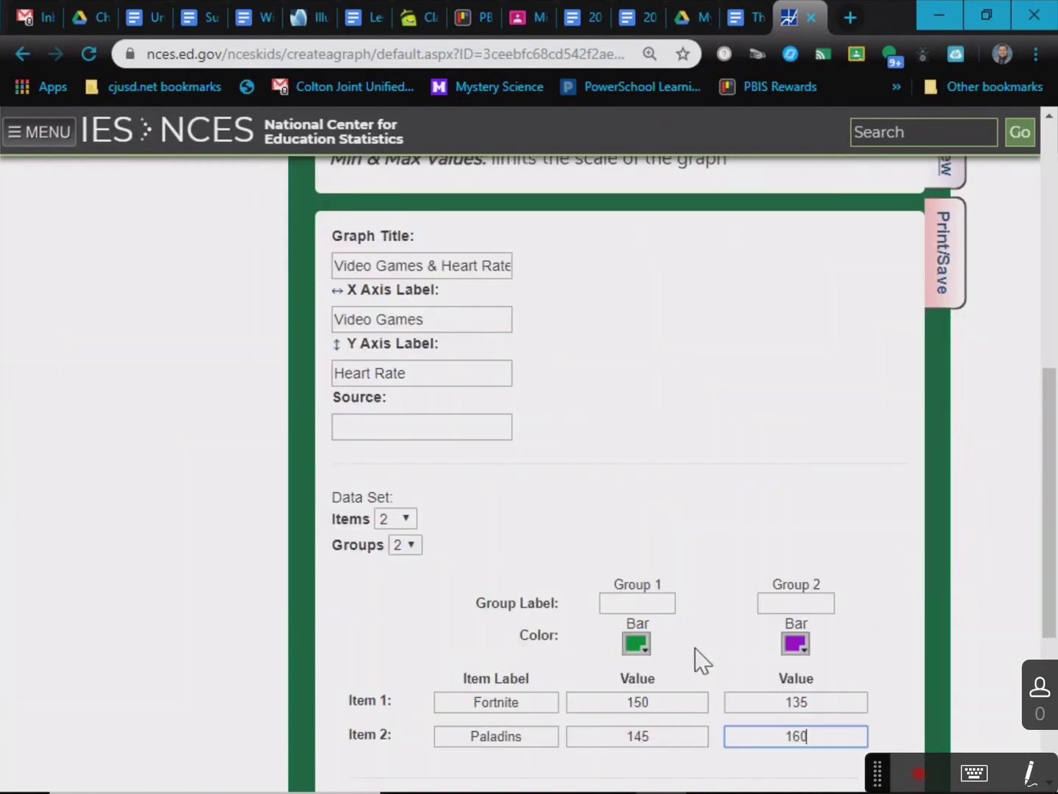
{"action": "scroll", "coordinate": [680, 605], "scroll_direction": "up", "scroll_amount": 4}
{"action": "scroll", "coordinate": [967, 367], "scroll_direction": "up", "scroll_amount": 1}
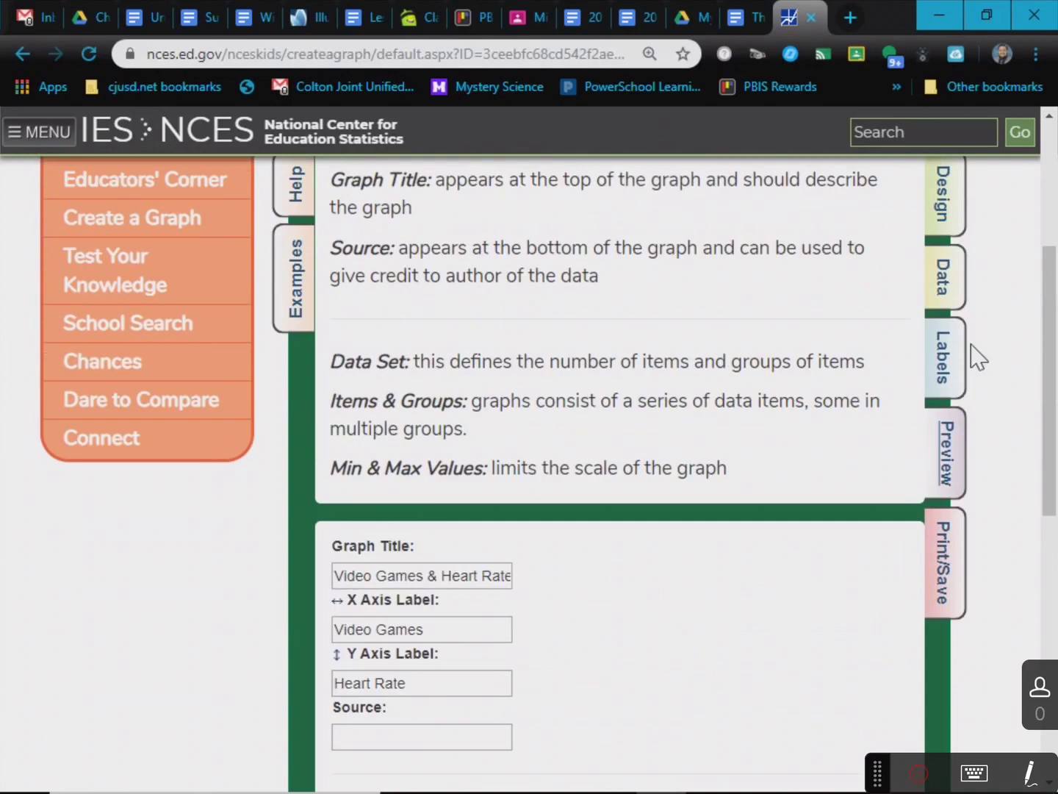
{"action": "left_click", "coordinate": [952, 452]}
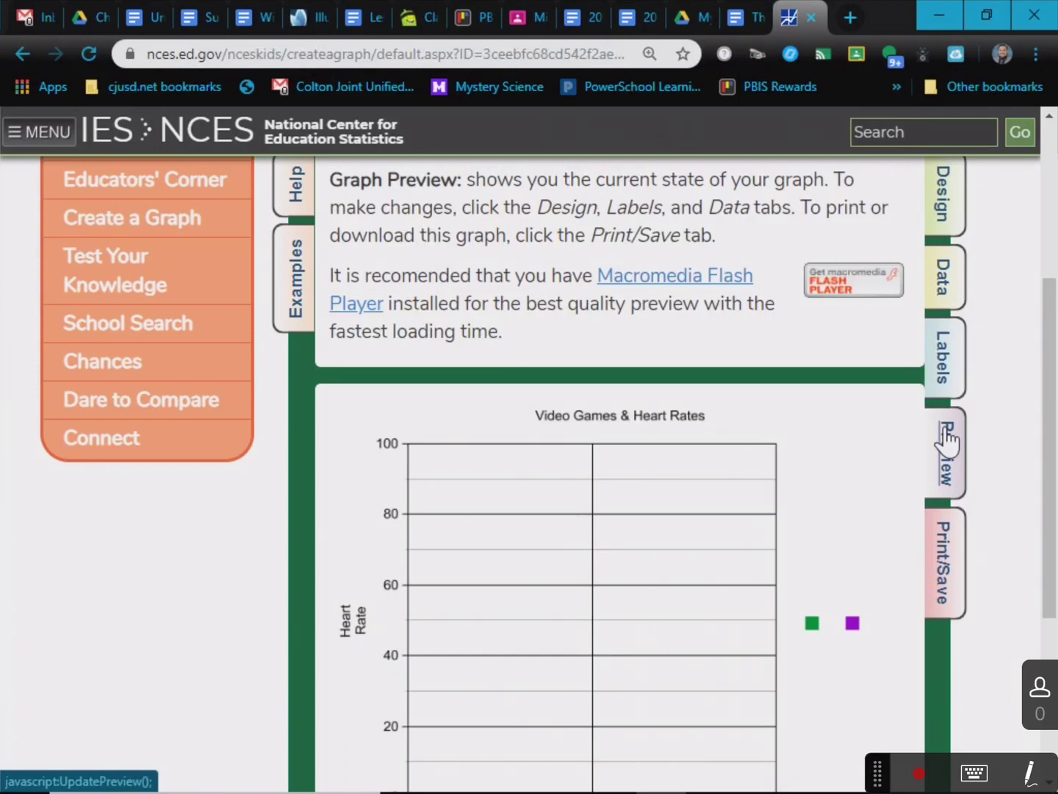
{"action": "scroll", "coordinate": [891, 481], "scroll_direction": "down", "scroll_amount": 4}
{"action": "scroll", "coordinate": [891, 441], "scroll_direction": "up", "scroll_amount": 5}
- Apply the data update and view bars labelled 150, 135, 145 and 160
{"action": "left_click", "coordinate": [945, 375]}
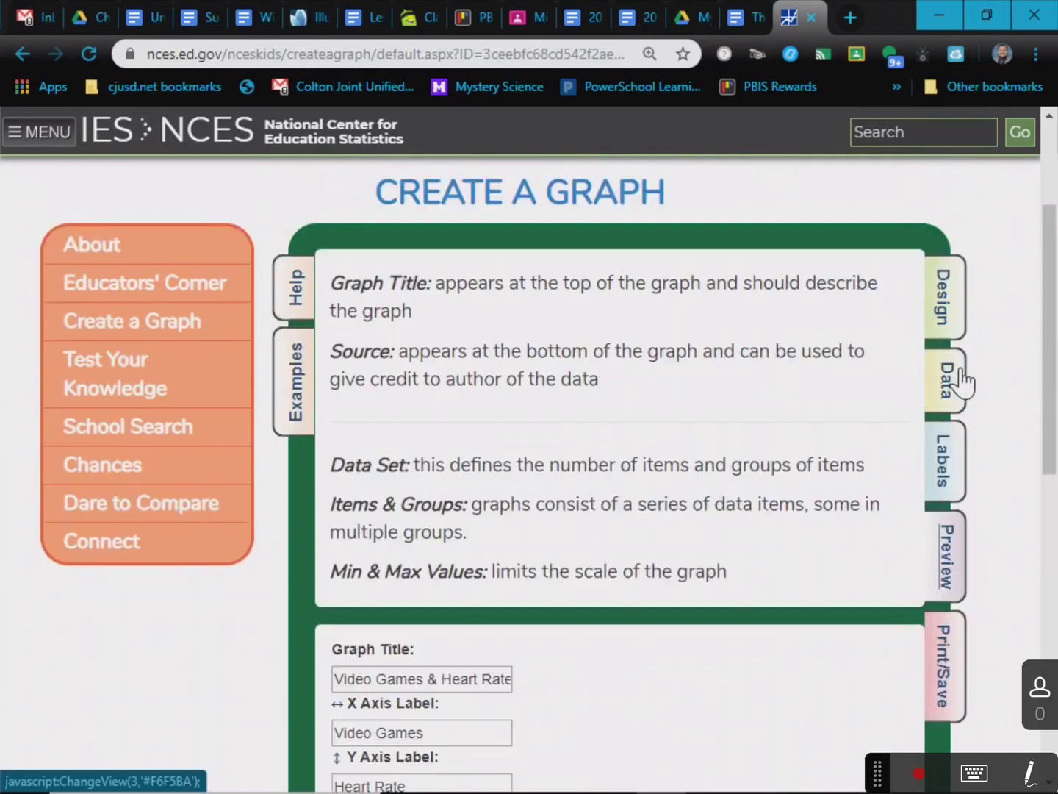
{"action": "scroll", "coordinate": [670, 611], "scroll_direction": "down", "scroll_amount": 6}
{"action": "scroll", "coordinate": [670, 610], "scroll_direction": "down", "scroll_amount": 1}
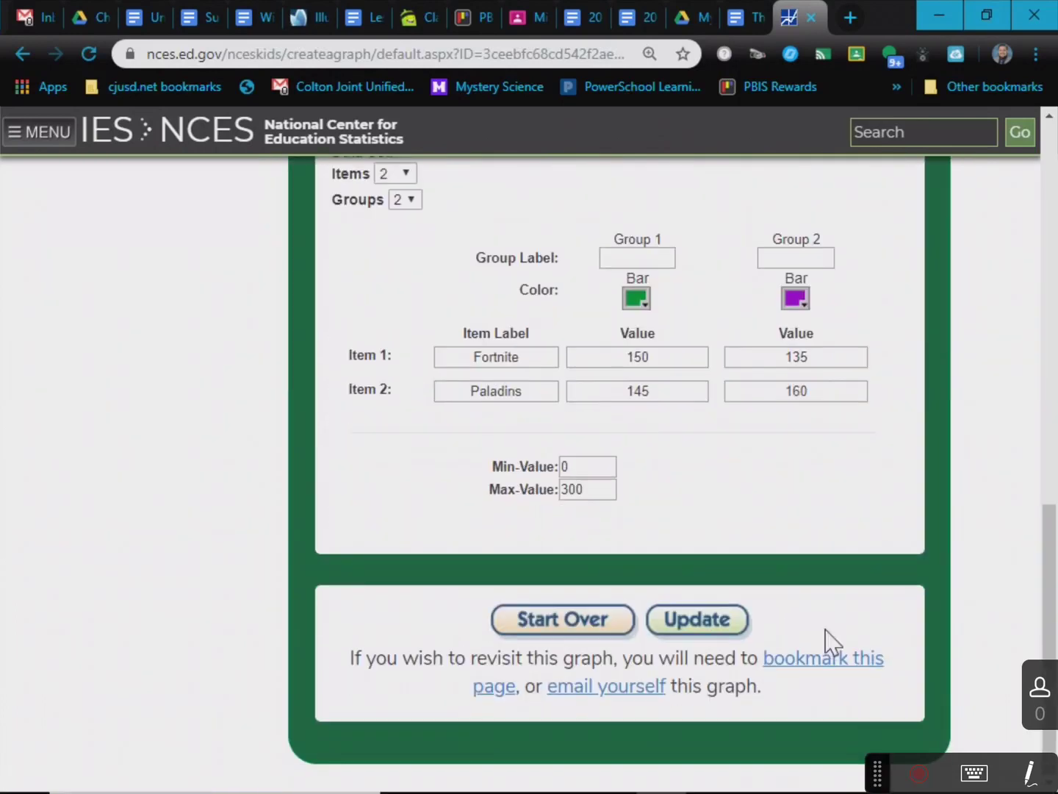
{"action": "left_click", "coordinate": [708, 618]}
{"action": "scroll", "coordinate": [916, 603], "scroll_direction": "down", "scroll_amount": 5}
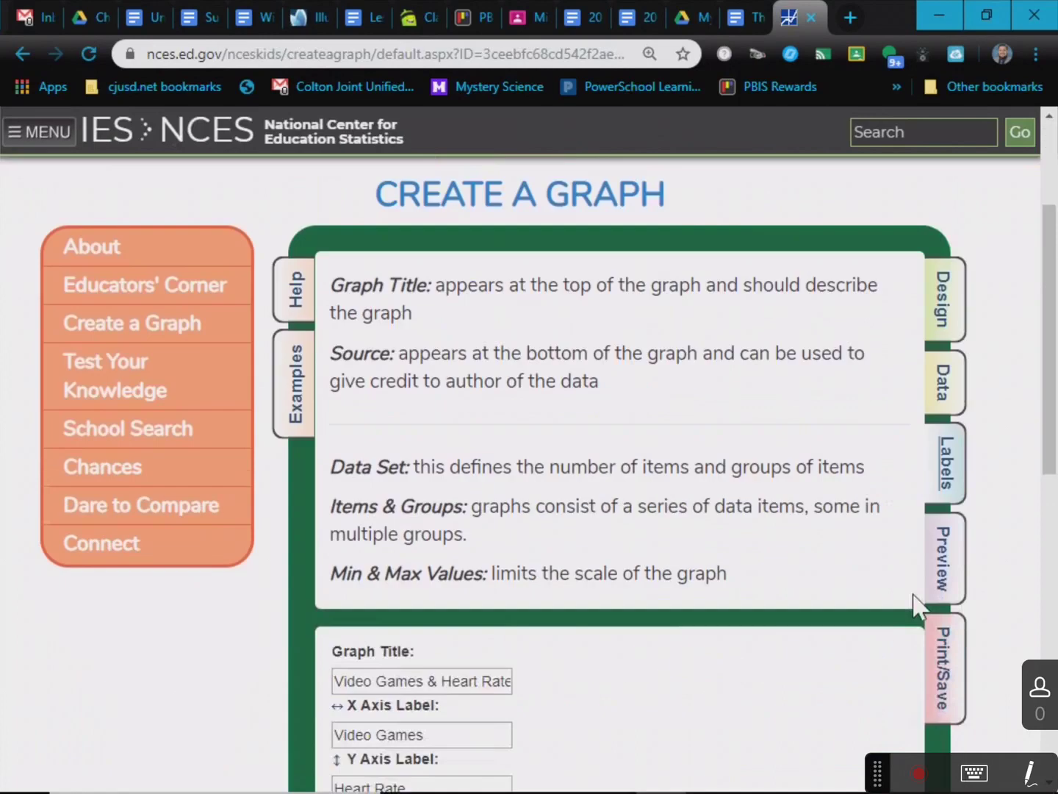
{"action": "left_click", "coordinate": [946, 485]}
{"action": "scroll", "coordinate": [791, 557], "scroll_direction": "down", "scroll_amount": 4}
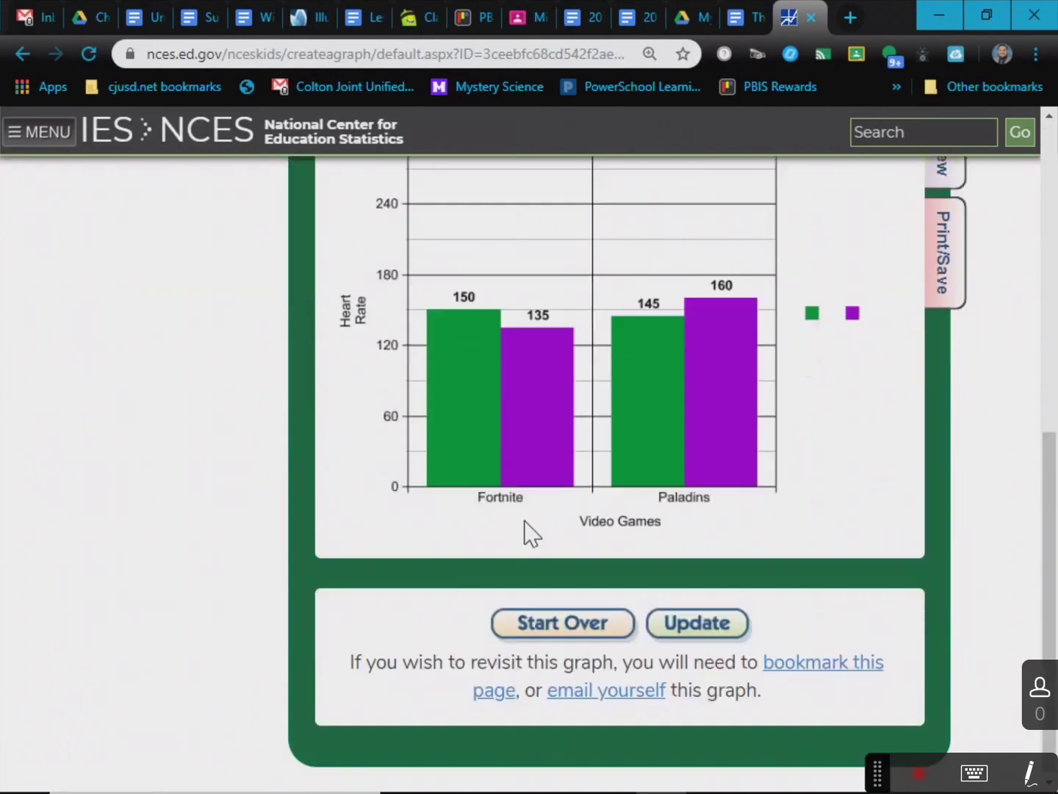
{"action": "scroll", "coordinate": [526, 533], "scroll_direction": "up", "scroll_amount": 1}
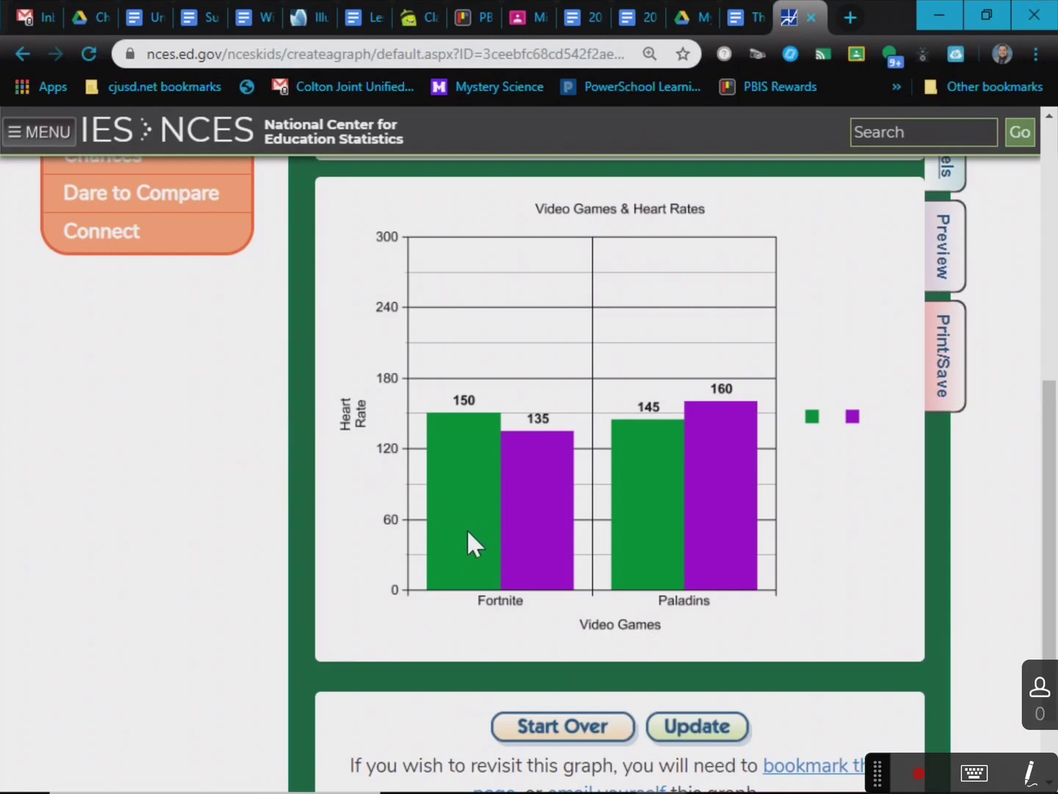
{"action": "scroll", "coordinate": [919, 367], "scroll_direction": "up", "scroll_amount": 3}
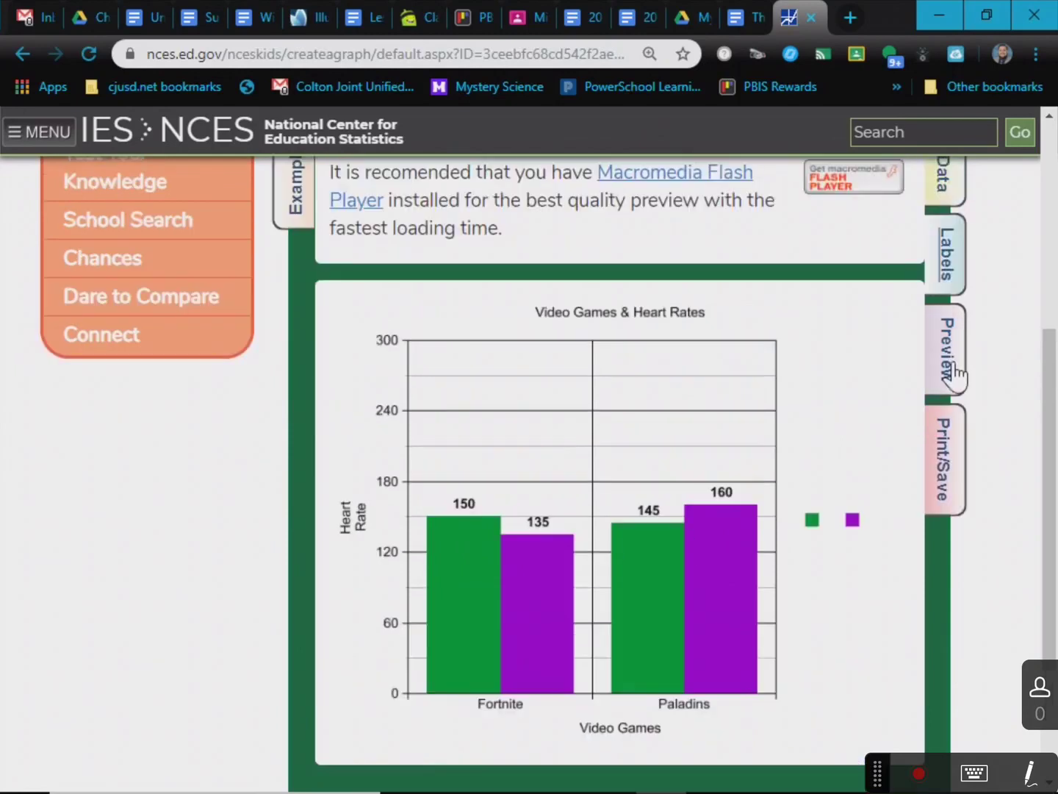
- Label Group 1 'Fortnite' and Group 2 'Paladins' in the data form
{"action": "left_click", "coordinate": [942, 276]}
{"action": "scroll", "coordinate": [574, 626], "scroll_direction": "down", "scroll_amount": 5}
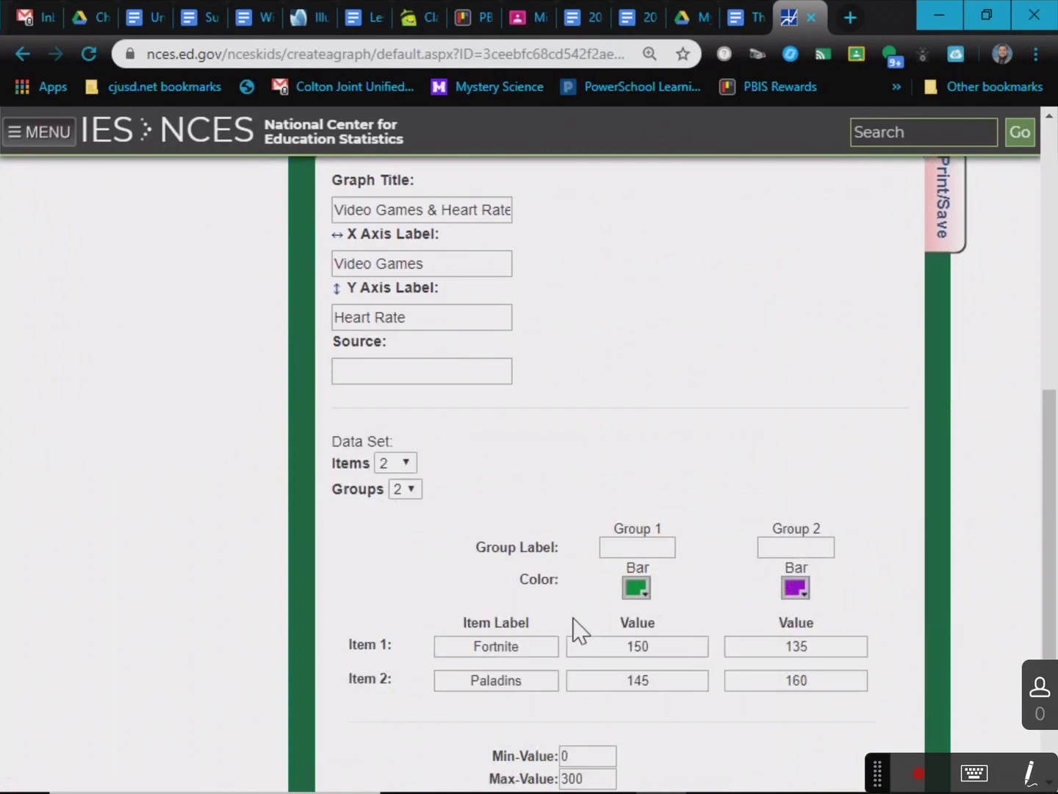
{"action": "scroll", "coordinate": [603, 604], "scroll_direction": "down", "scroll_amount": 2}
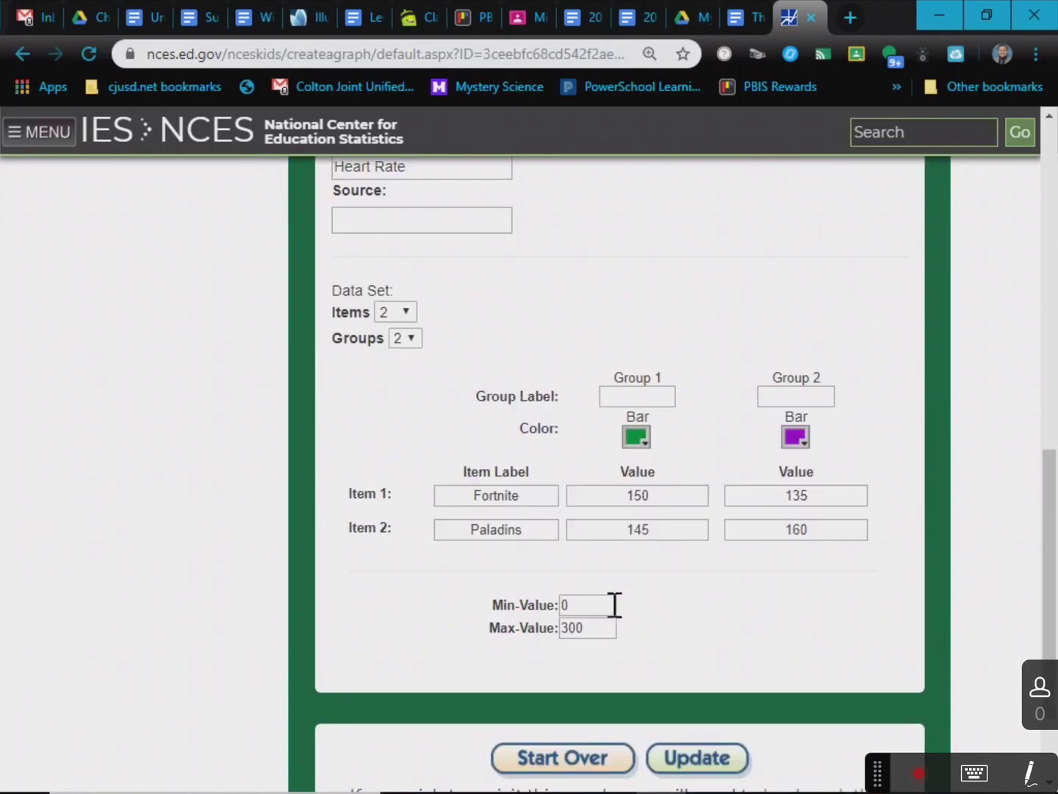
{"action": "scroll", "coordinate": [614, 605], "scroll_direction": "up", "scroll_amount": 2}
{"action": "scroll", "coordinate": [628, 588], "scroll_direction": "down", "scroll_amount": 1}
{"action": "scroll", "coordinate": [638, 560], "scroll_direction": "up", "scroll_amount": 2}
{"action": "left_click", "coordinate": [657, 503]}
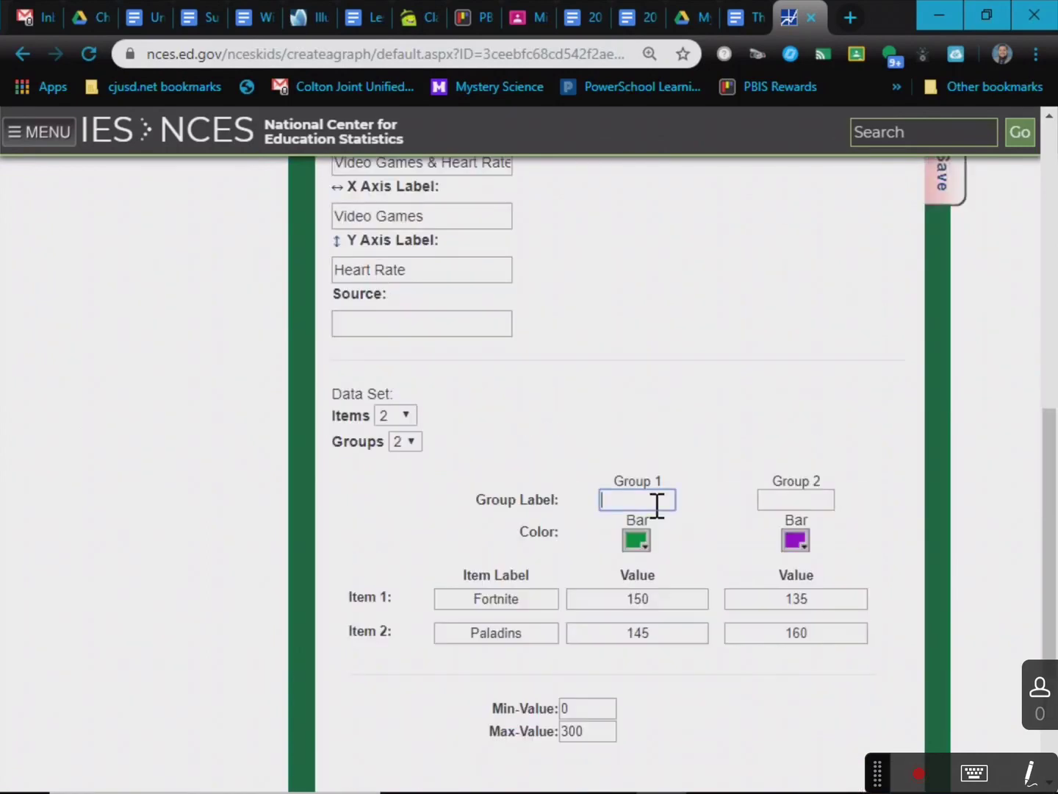
{"action": "type", "text": "Fortnite"}
{"action": "left_click", "coordinate": [813, 501]}
{"action": "type", "text": "Paladins"}
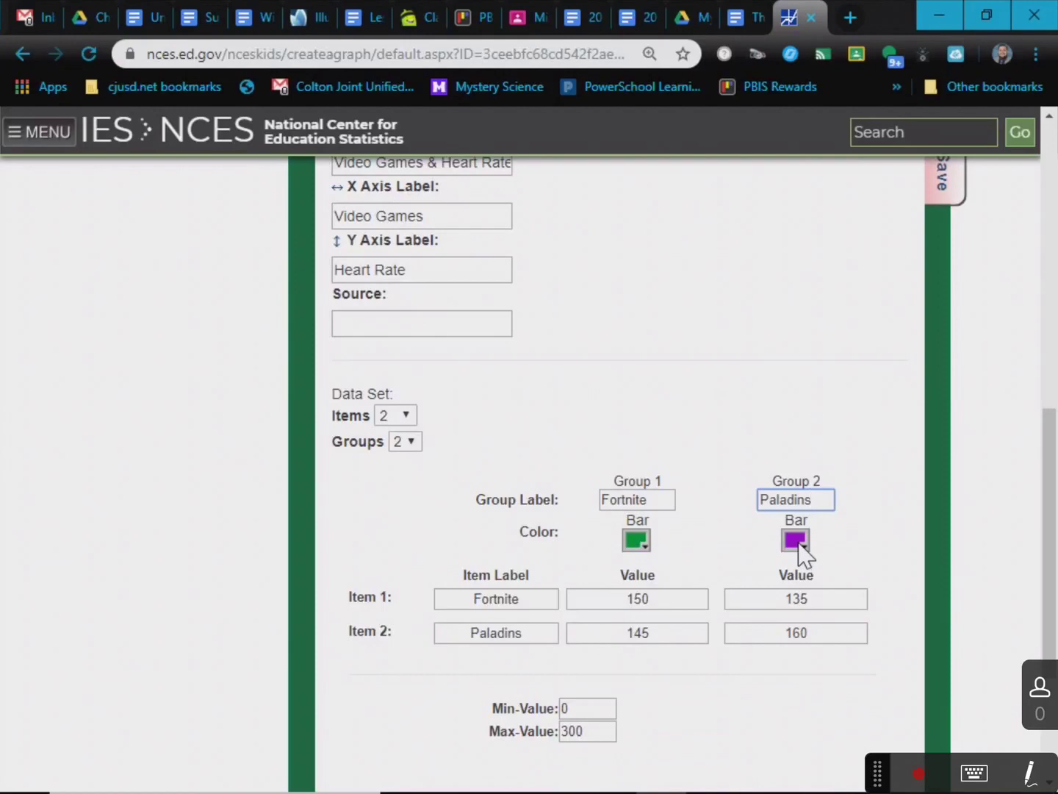
{"action": "left_click_drag", "start_coordinate": [520, 632], "coordinate": [385, 623]}
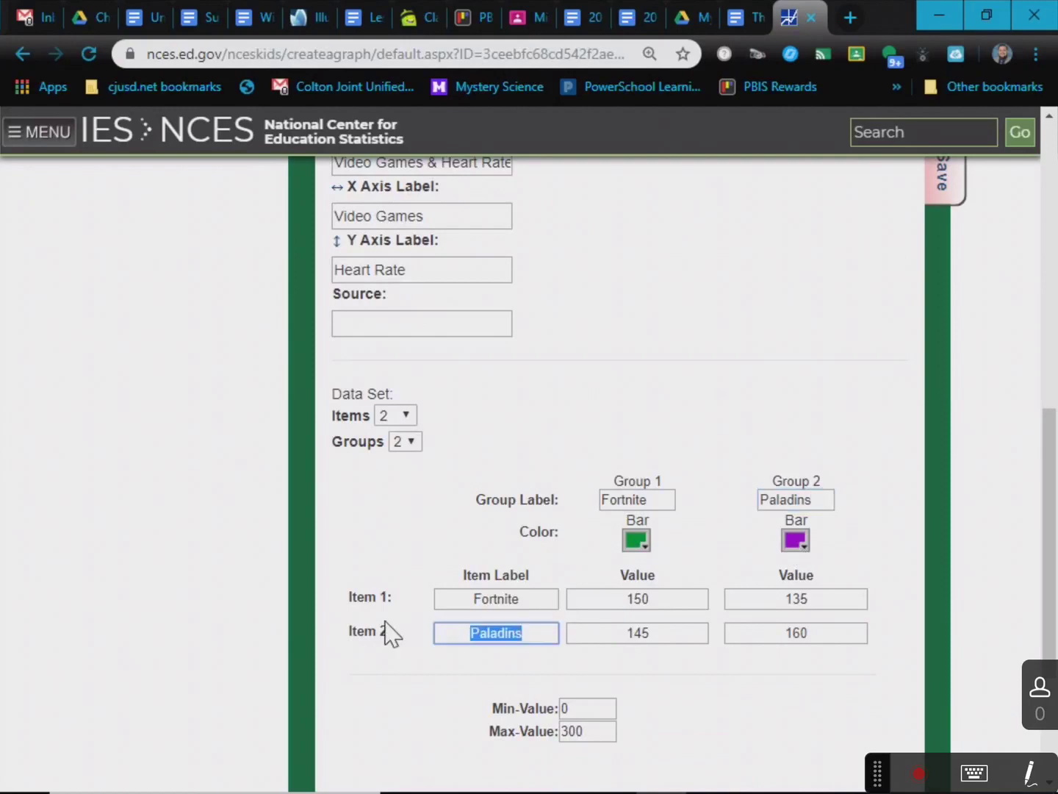
{"action": "left_click", "coordinate": [750, 700]}
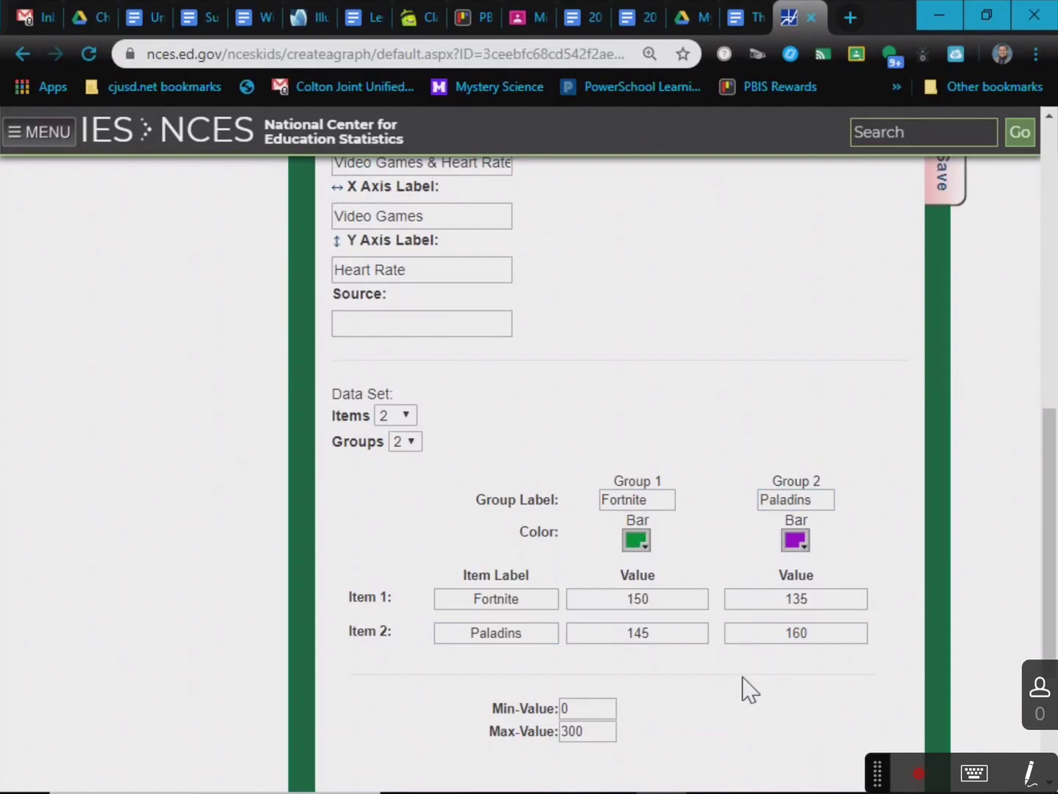
{"action": "scroll", "coordinate": [743, 689], "scroll_direction": "up", "scroll_amount": 5}
- Apply the new group names to the graph with Update
{"action": "left_click", "coordinate": [956, 386]}
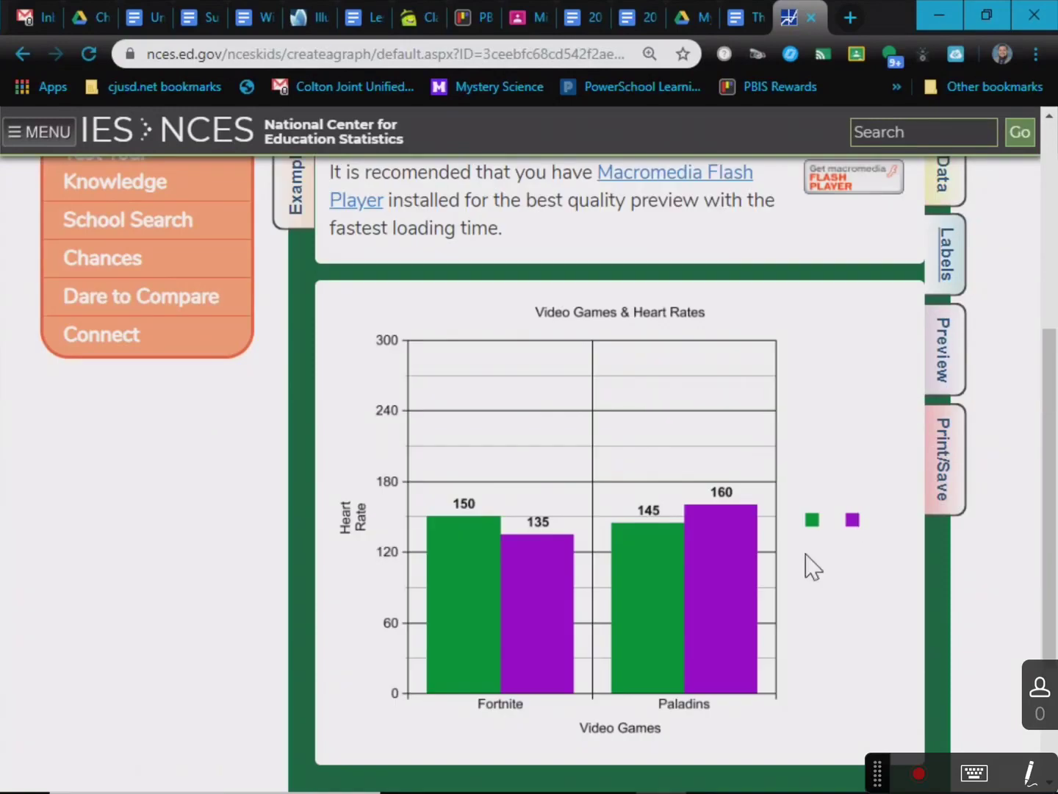
{"action": "scroll", "coordinate": [830, 579], "scroll_direction": "up", "scroll_amount": 2}
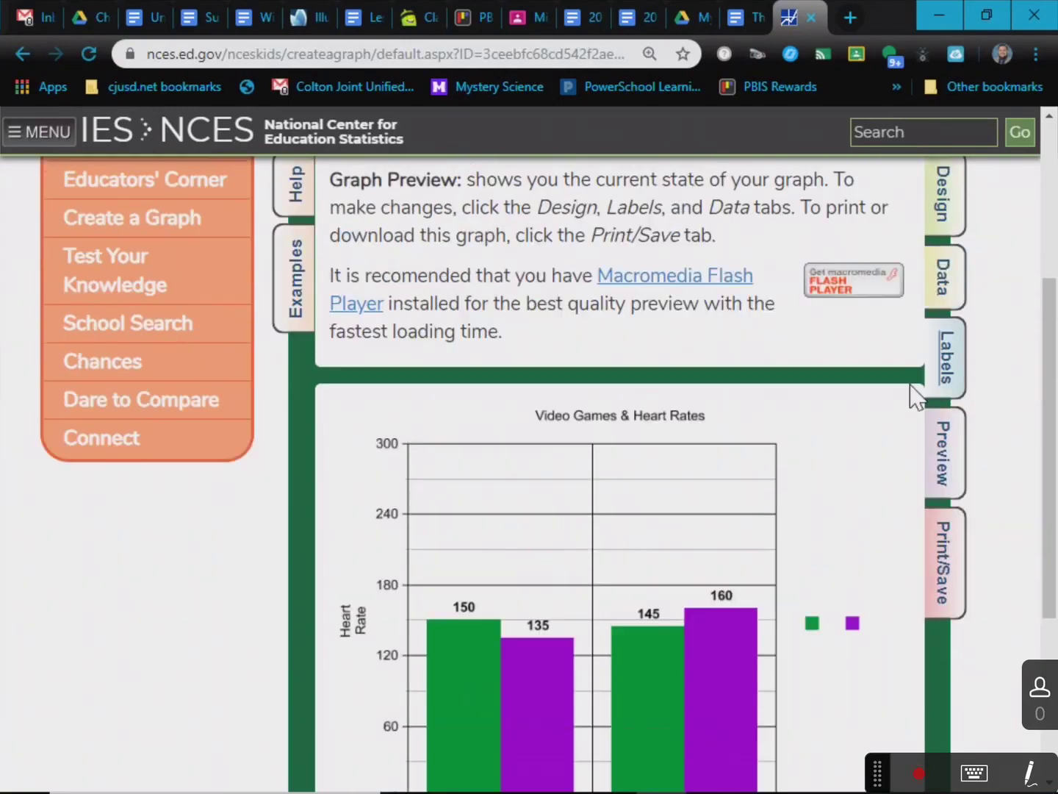
{"action": "left_click", "coordinate": [945, 261]}
{"action": "scroll", "coordinate": [586, 697], "scroll_direction": "down", "scroll_amount": 9}
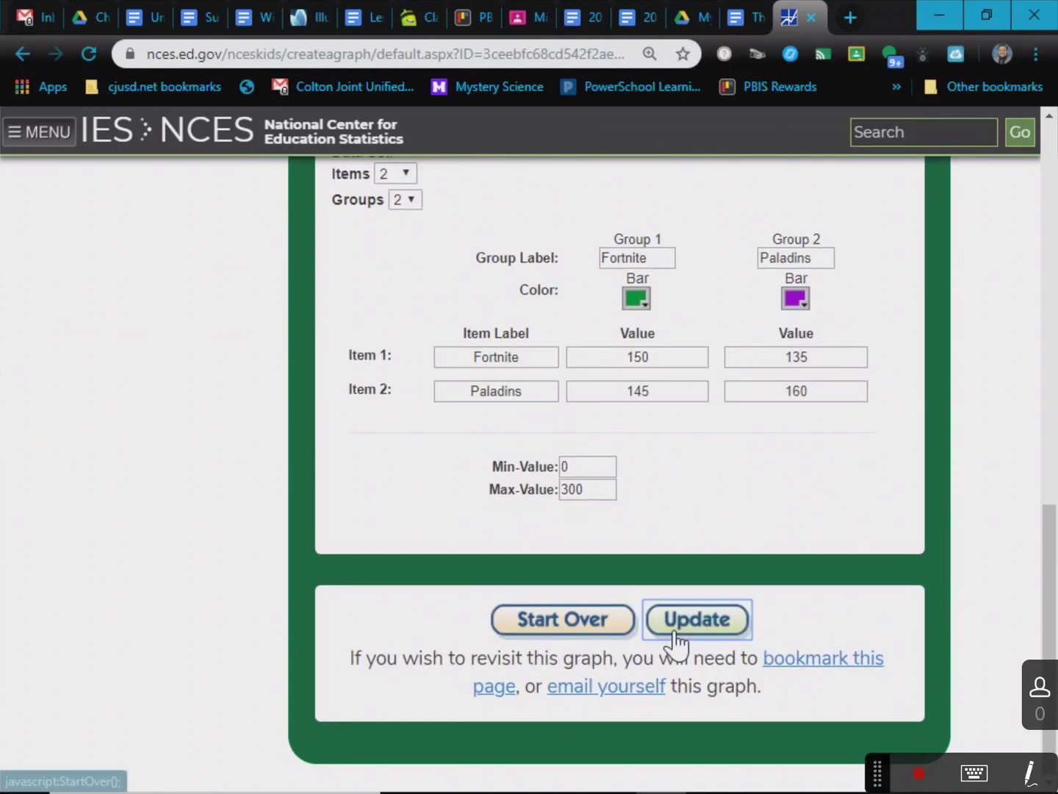
{"action": "left_click", "coordinate": [674, 633]}
- Regenerate the preview so the legend reads Fortnite (green) and Paladins (purple)
{"action": "scroll", "coordinate": [681, 639], "scroll_direction": "down", "scroll_amount": 5}
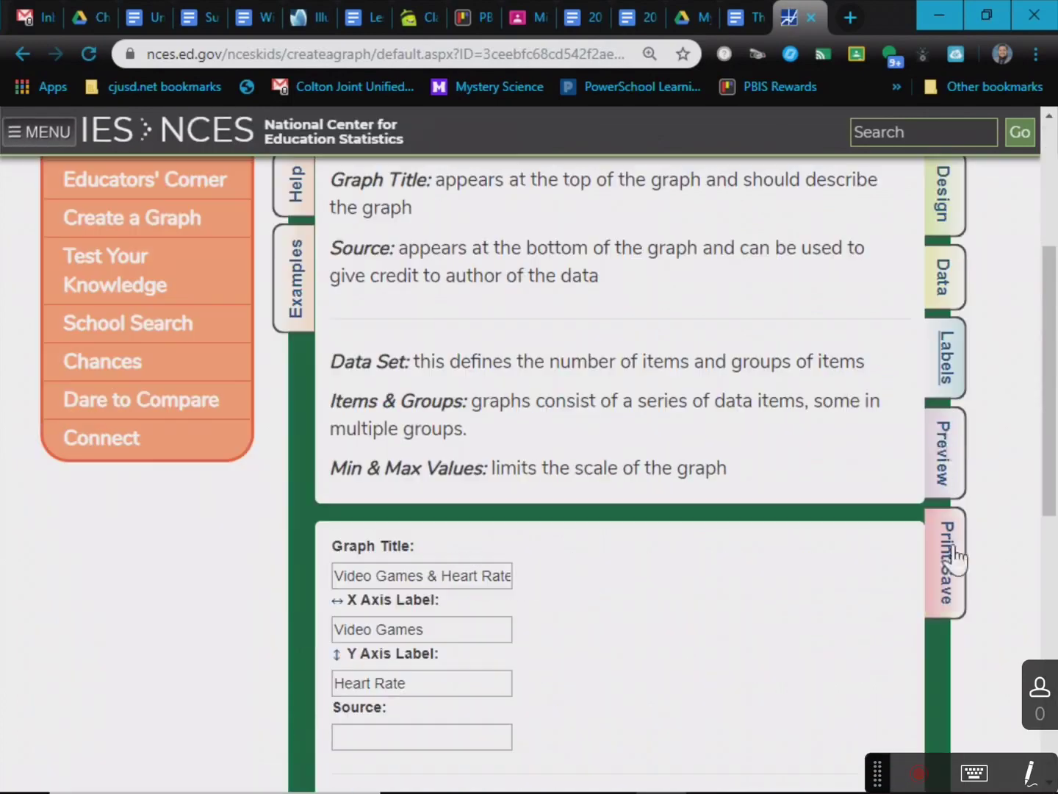
{"action": "left_click", "coordinate": [957, 445]}
{"action": "scroll", "coordinate": [662, 618], "scroll_direction": "down", "scroll_amount": 5}
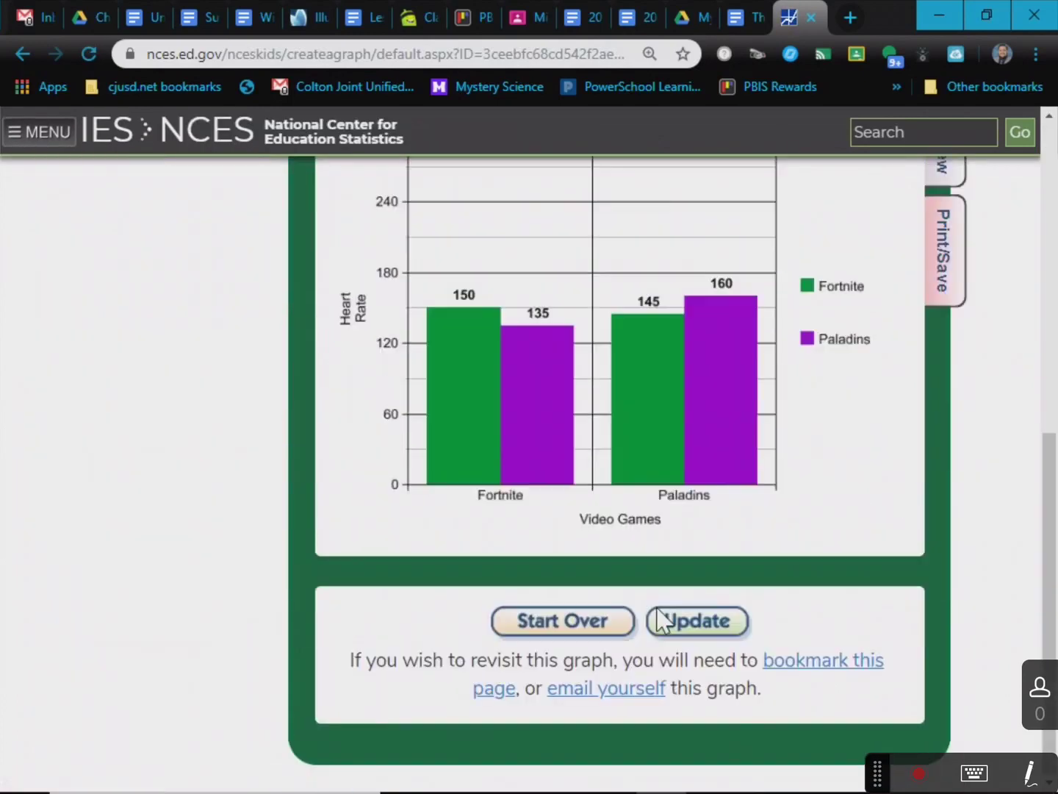
{"action": "left_click", "coordinate": [658, 620]}
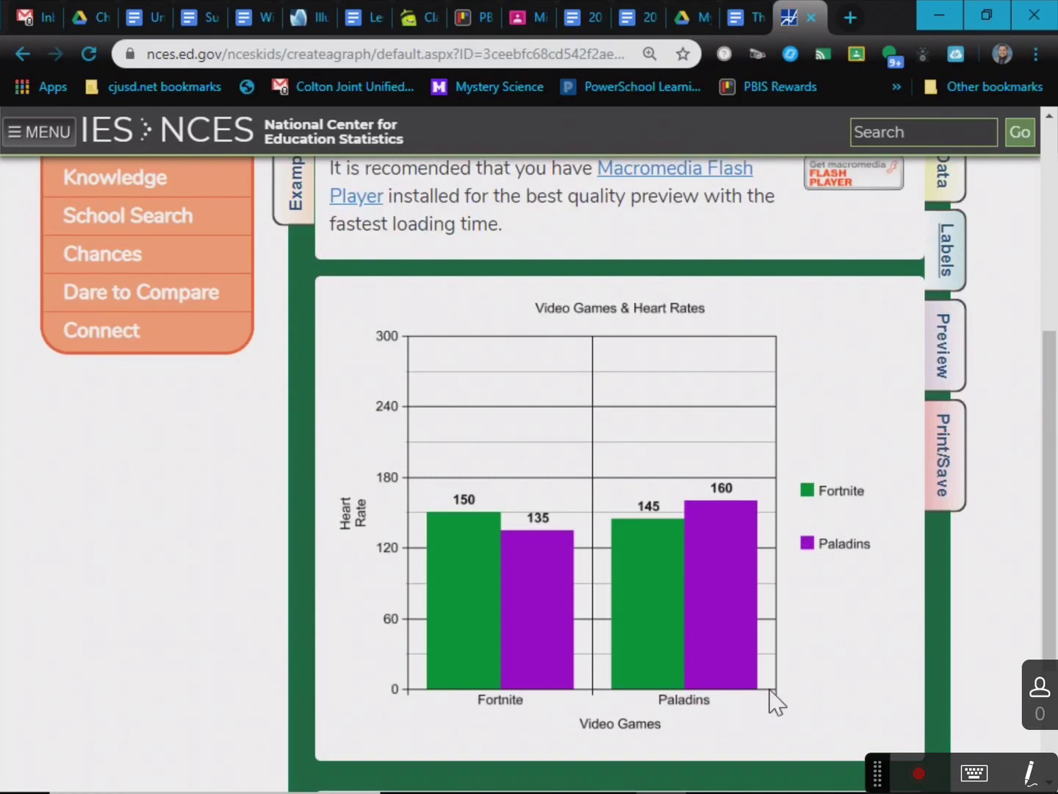
{"action": "scroll", "coordinate": [787, 664], "scroll_direction": "down", "scroll_amount": 3}
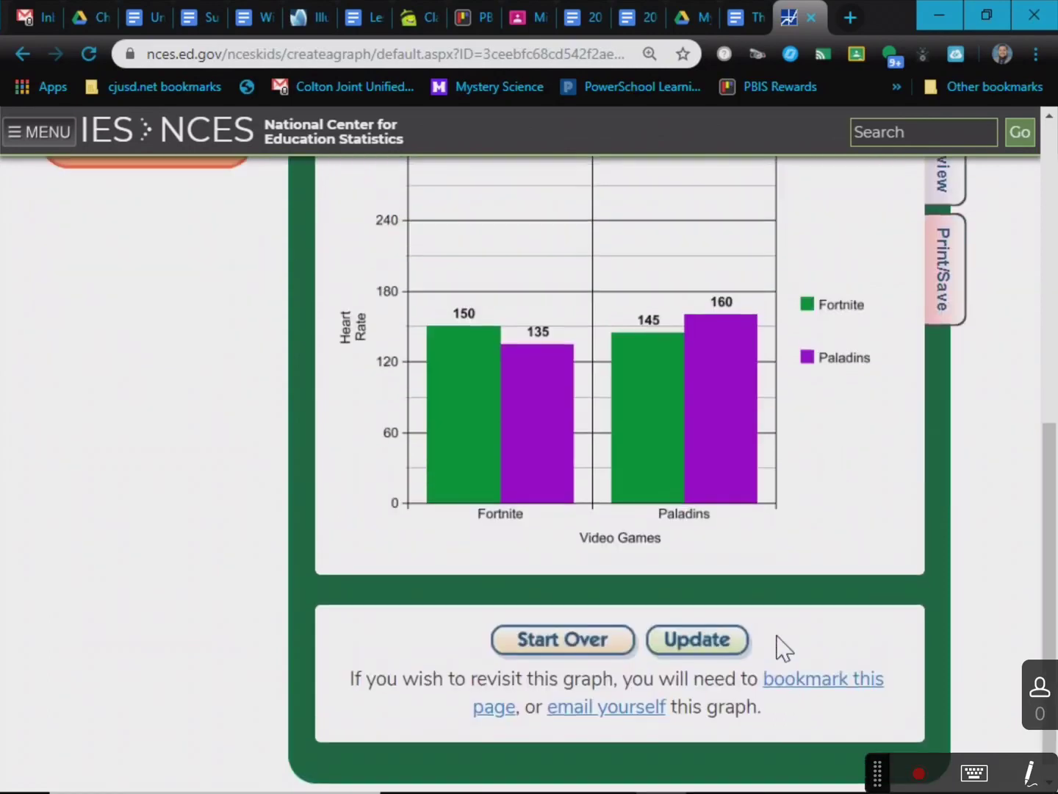
{"action": "scroll", "coordinate": [779, 643], "scroll_direction": "up", "scroll_amount": 3}
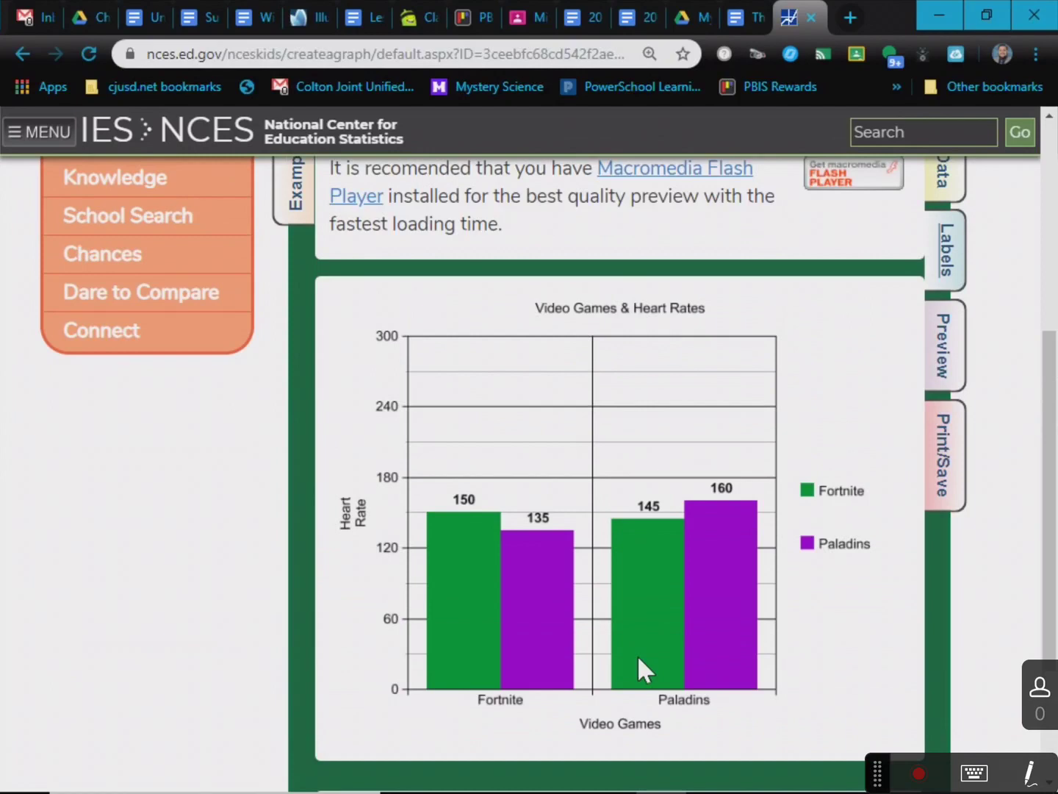
{"action": "scroll", "coordinate": [799, 551], "scroll_direction": "up", "scroll_amount": 2}
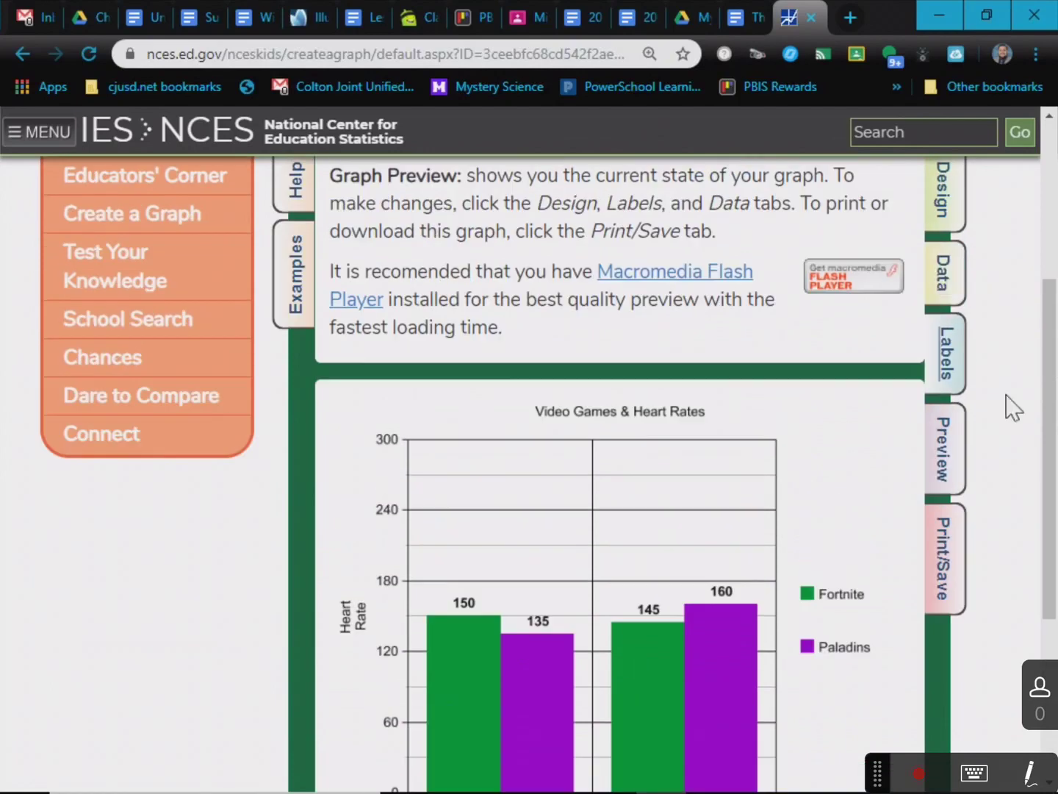
{"action": "scroll", "coordinate": [743, 572], "scroll_direction": "down", "scroll_amount": 2}
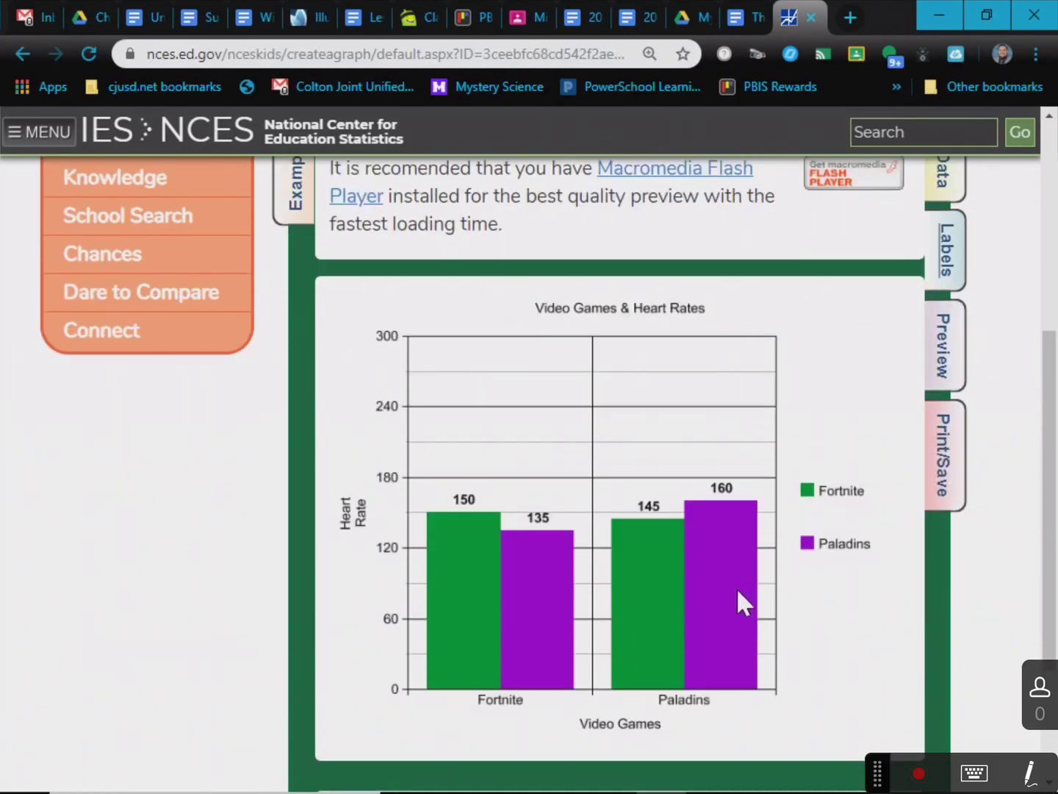
{"action": "scroll", "coordinate": [959, 404], "scroll_direction": "up", "scroll_amount": 3}
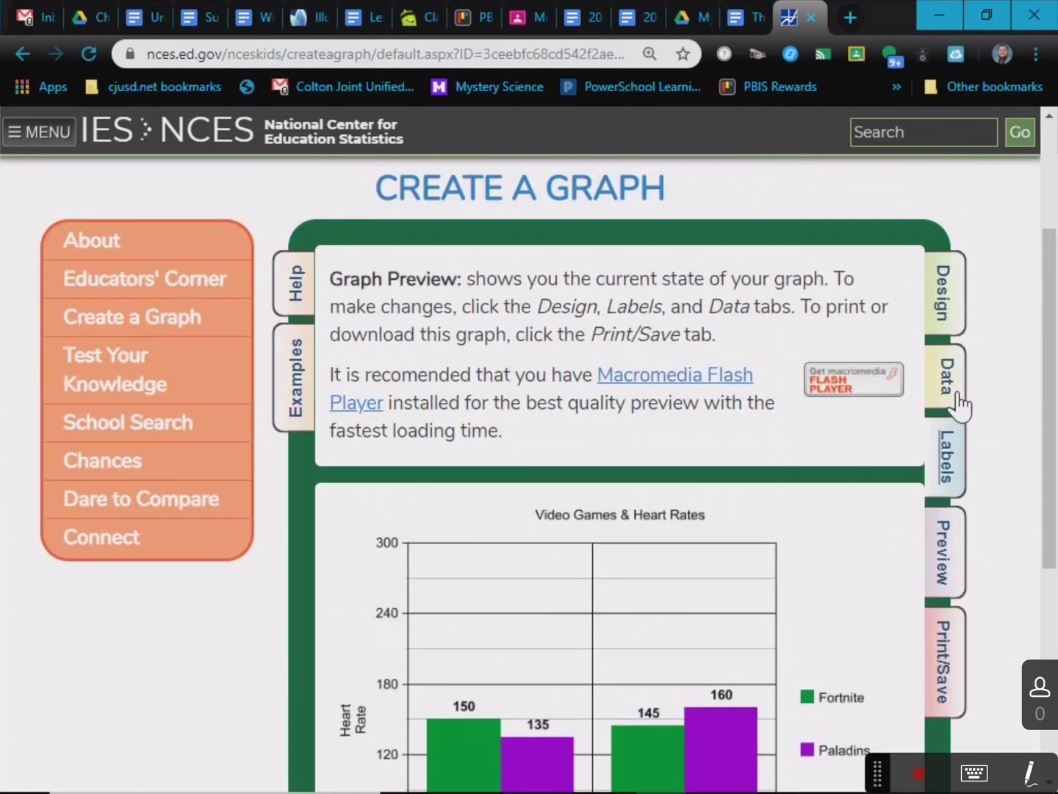
- Rename the groups Fortnite and Paladins to Trial 1 and Trial 2 and apply the update
{"action": "left_click", "coordinate": [956, 397]}
{"action": "scroll", "coordinate": [639, 588], "scroll_direction": "down", "scroll_amount": 9}
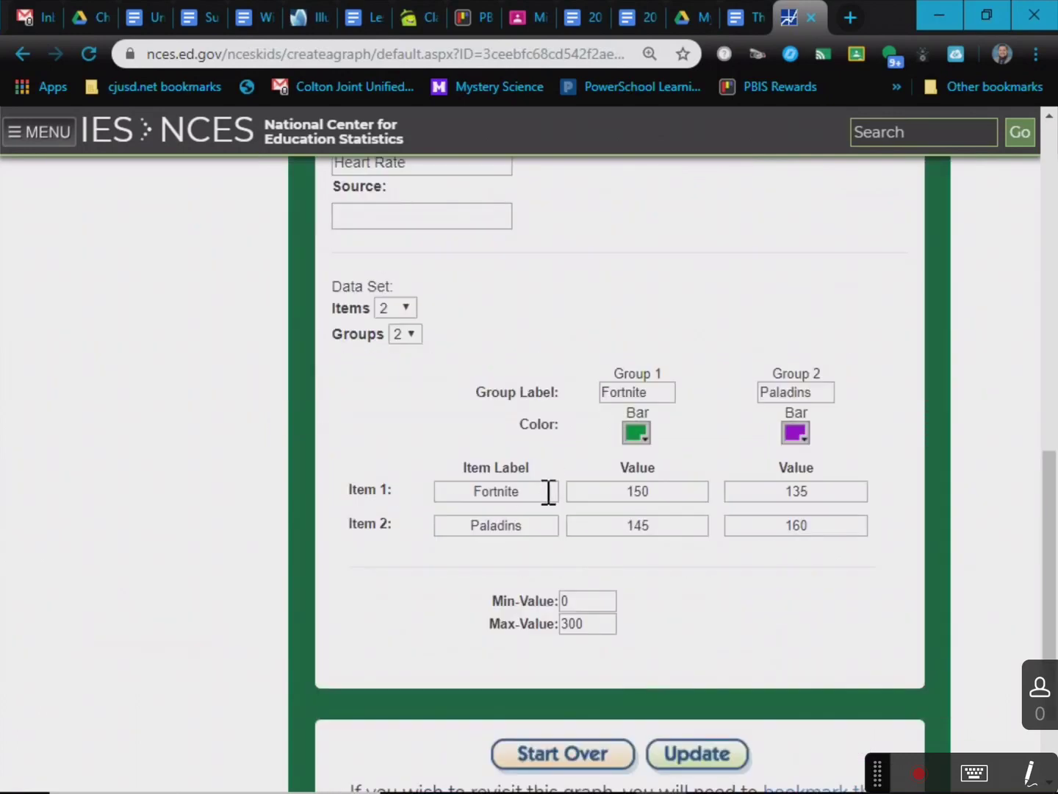
{"action": "left_click_drag", "start_coordinate": [544, 491], "coordinate": [95, 507]}
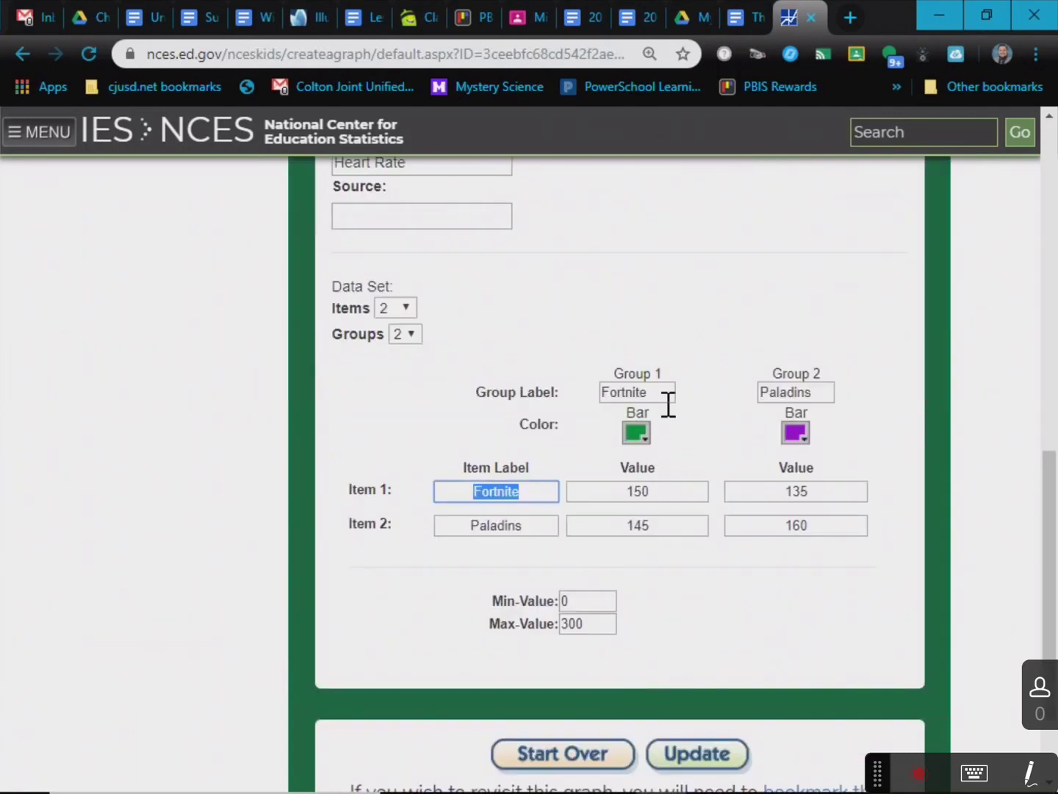
{"action": "left_click_drag", "start_coordinate": [669, 403], "coordinate": [382, 407]}
{"action": "type", "text": "Trial 1"}
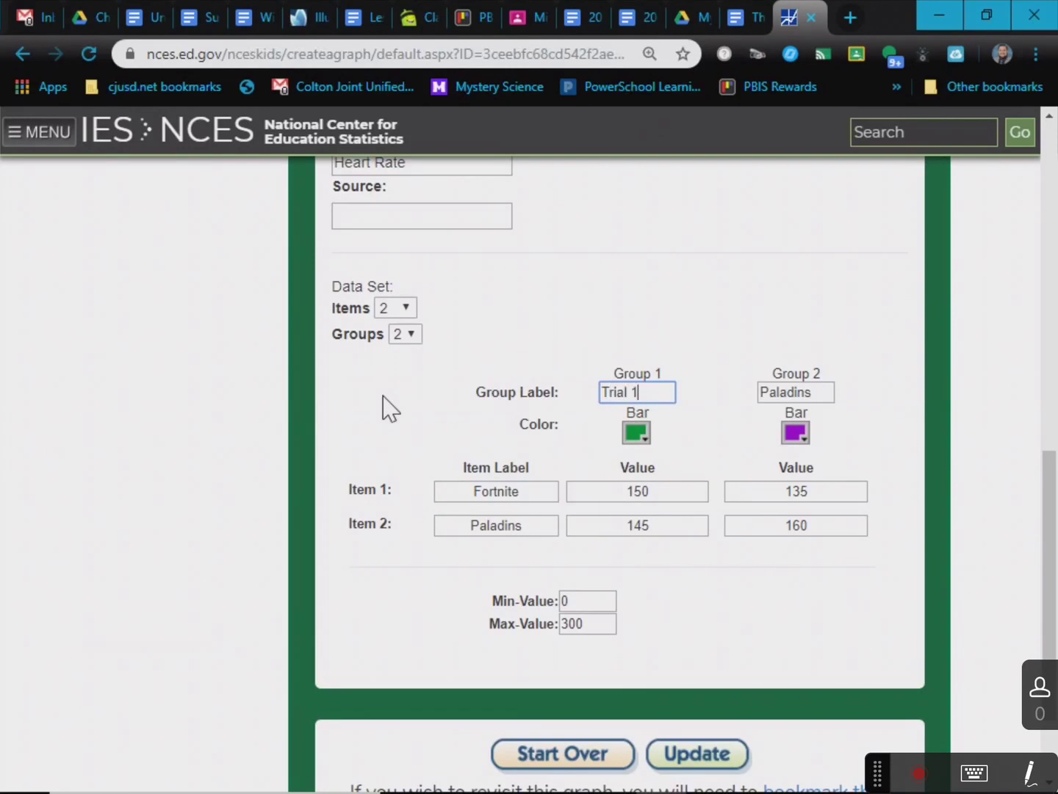
{"action": "left_click_drag", "start_coordinate": [820, 394], "coordinate": [529, 371]}
{"action": "type", "text": "Trial "}
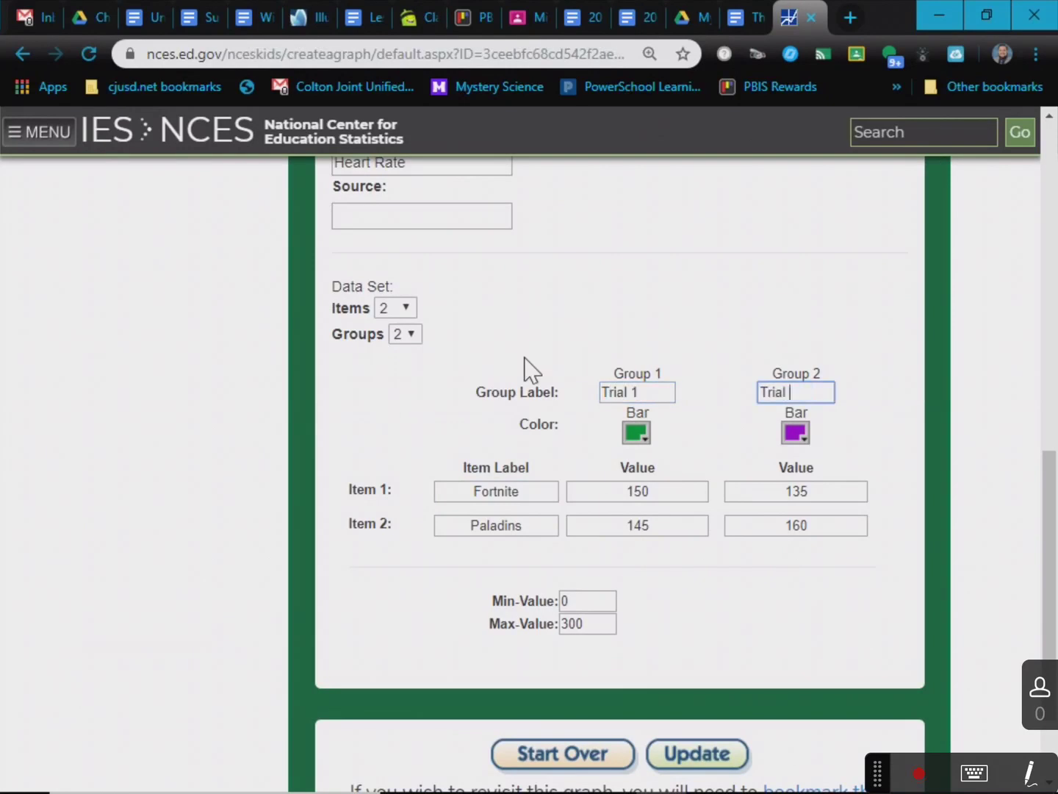
{"action": "type", "text": "2"}
{"action": "left_click", "coordinate": [692, 750]}
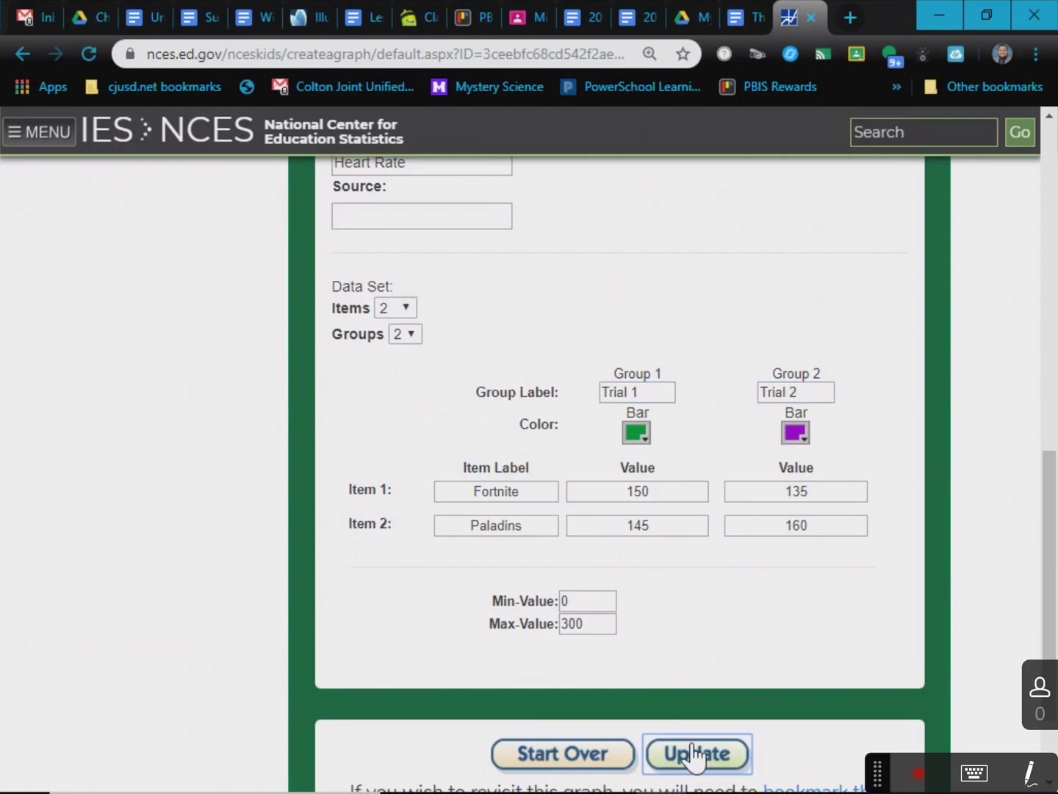
{"action": "scroll", "coordinate": [910, 638], "scroll_direction": "down", "scroll_amount": 3}
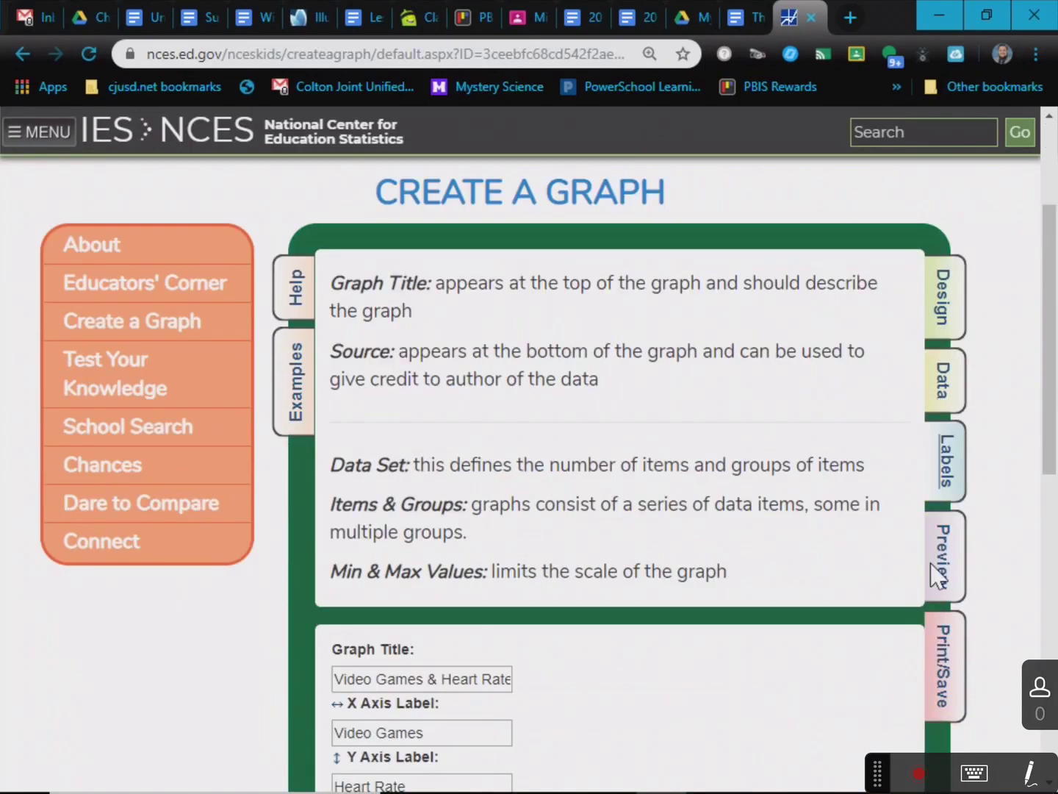
- Preview the Video Games & Heart Rates graph and check the legend: green Trial 1, purple Trial 2
{"action": "left_click", "coordinate": [939, 573]}
{"action": "scroll", "coordinate": [817, 514], "scroll_direction": "down", "scroll_amount": 5}
{"action": "scroll", "coordinate": [735, 526], "scroll_direction": "up", "scroll_amount": 1}
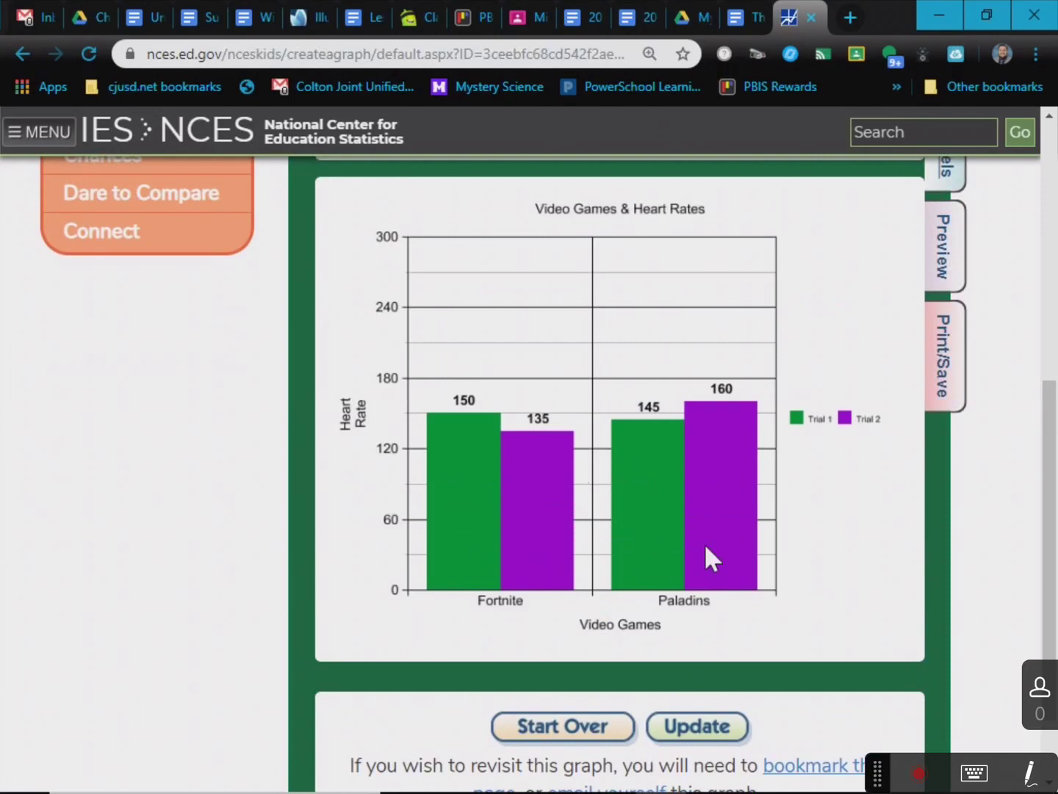
{"action": "scroll", "coordinate": [736, 464], "scroll_direction": "up", "scroll_amount": 1}
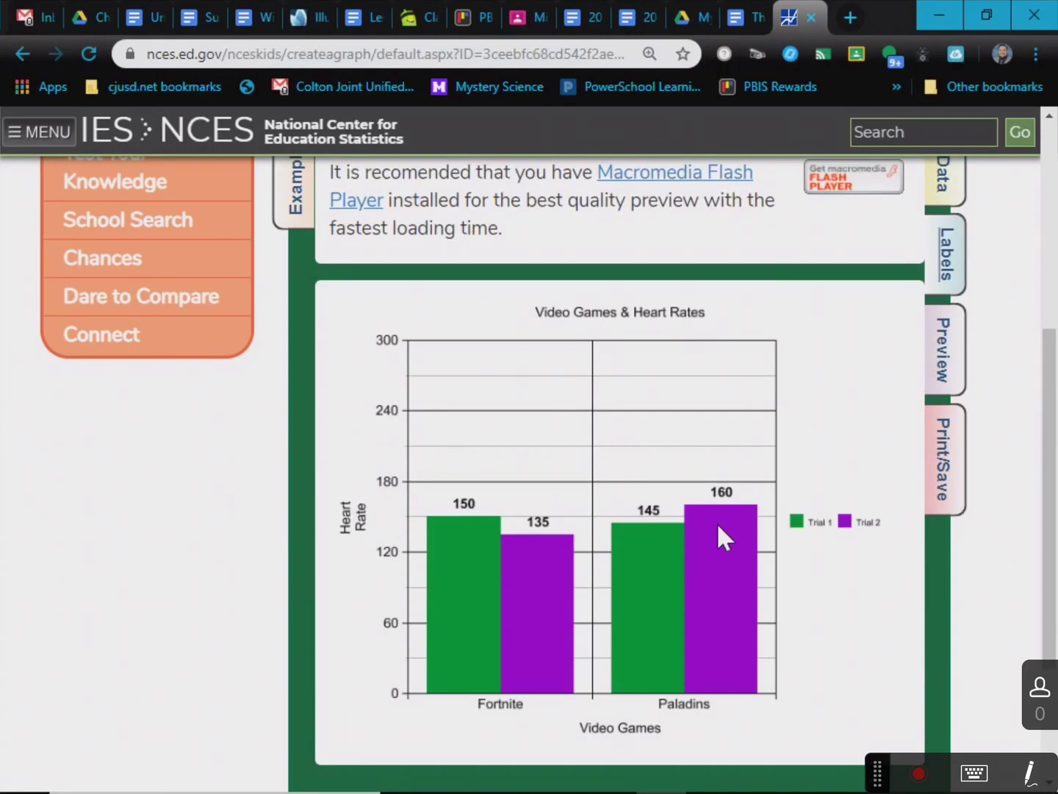
{"action": "scroll", "coordinate": [805, 570], "scroll_direction": "down", "scroll_amount": 1}
{"action": "scroll", "coordinate": [808, 562], "scroll_direction": "up", "scroll_amount": 1}
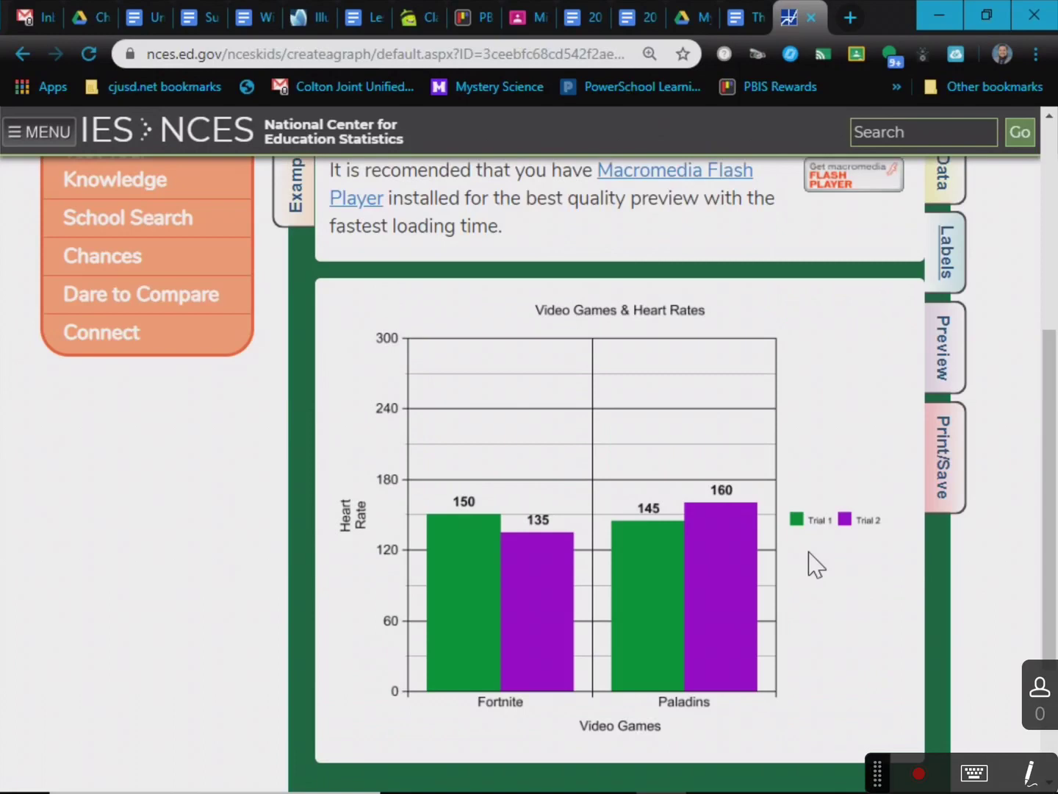
{"action": "scroll", "coordinate": [809, 551], "scroll_direction": "down", "scroll_amount": 2}
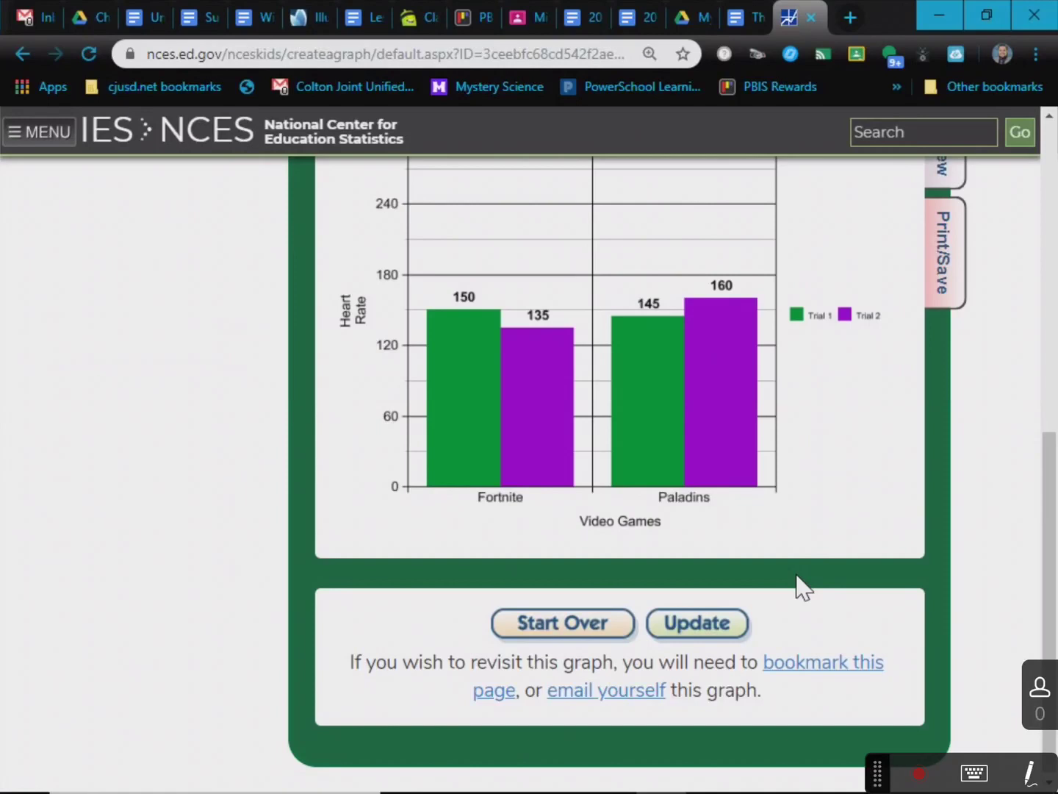
{"action": "scroll", "coordinate": [797, 615], "scroll_direction": "up", "scroll_amount": 3}
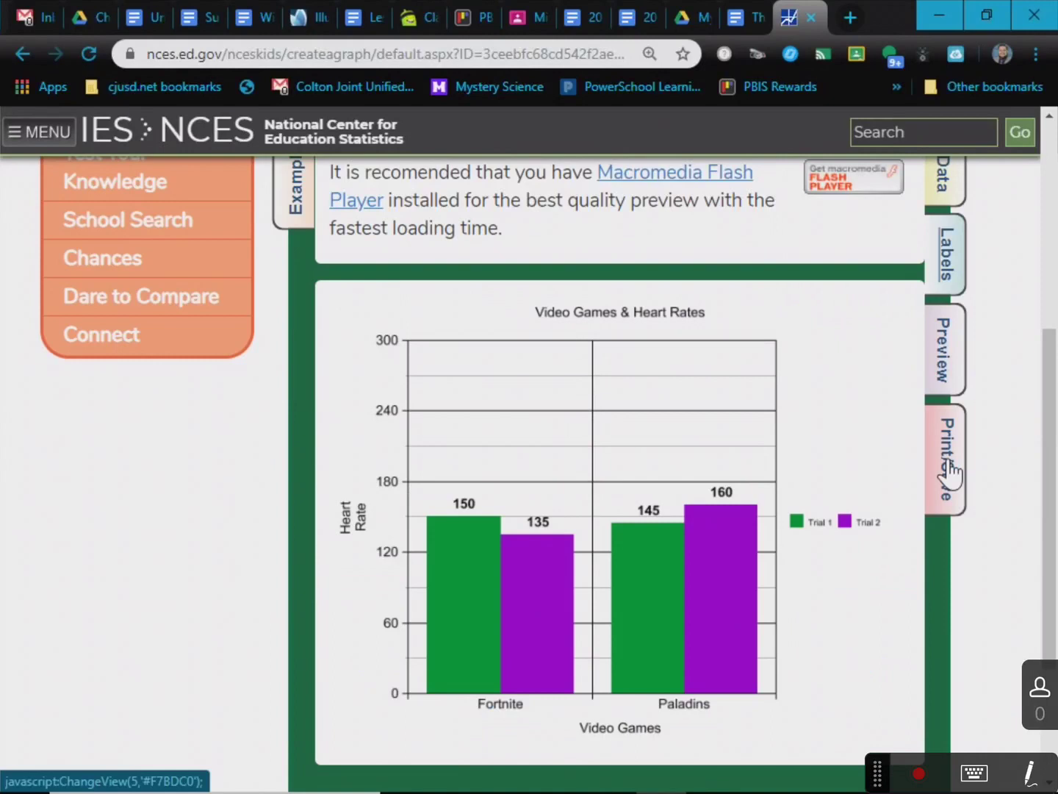
- Look over the Print/Save options, then bring up the label settings showing Outside Top labels at 14 pt
{"action": "left_click", "coordinate": [952, 470]}
{"action": "scroll", "coordinate": [498, 577], "scroll_direction": "down", "scroll_amount": 3}
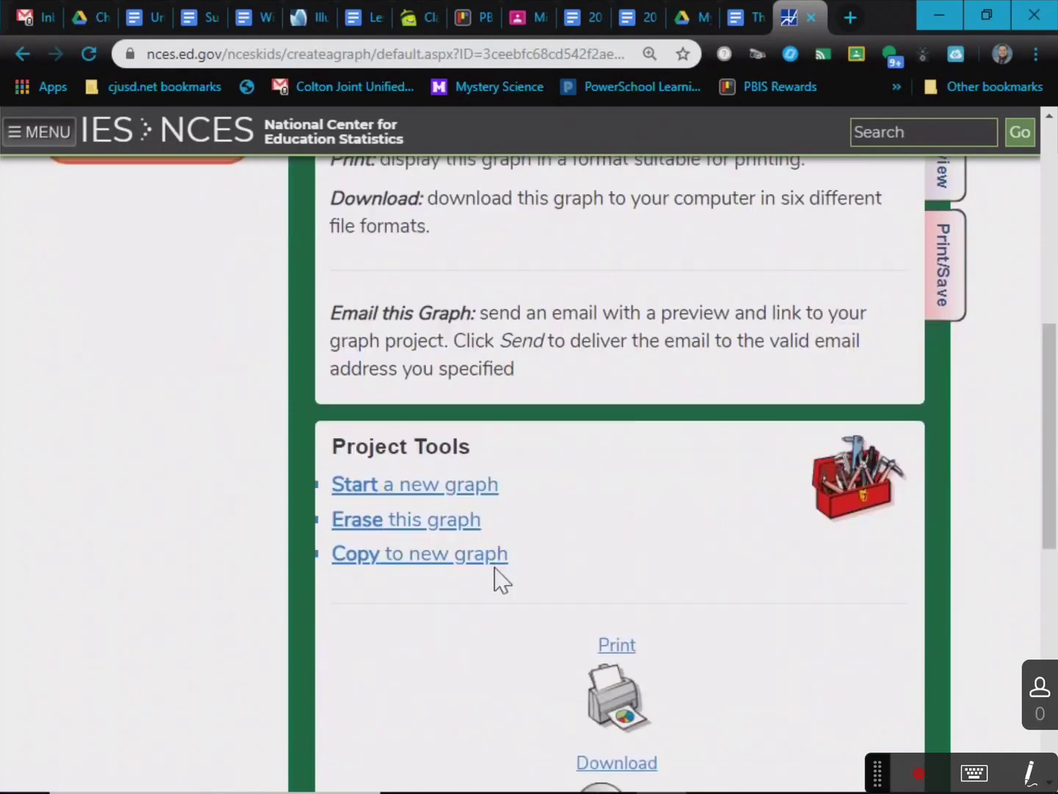
{"action": "scroll", "coordinate": [445, 552], "scroll_direction": "down", "scroll_amount": 4}
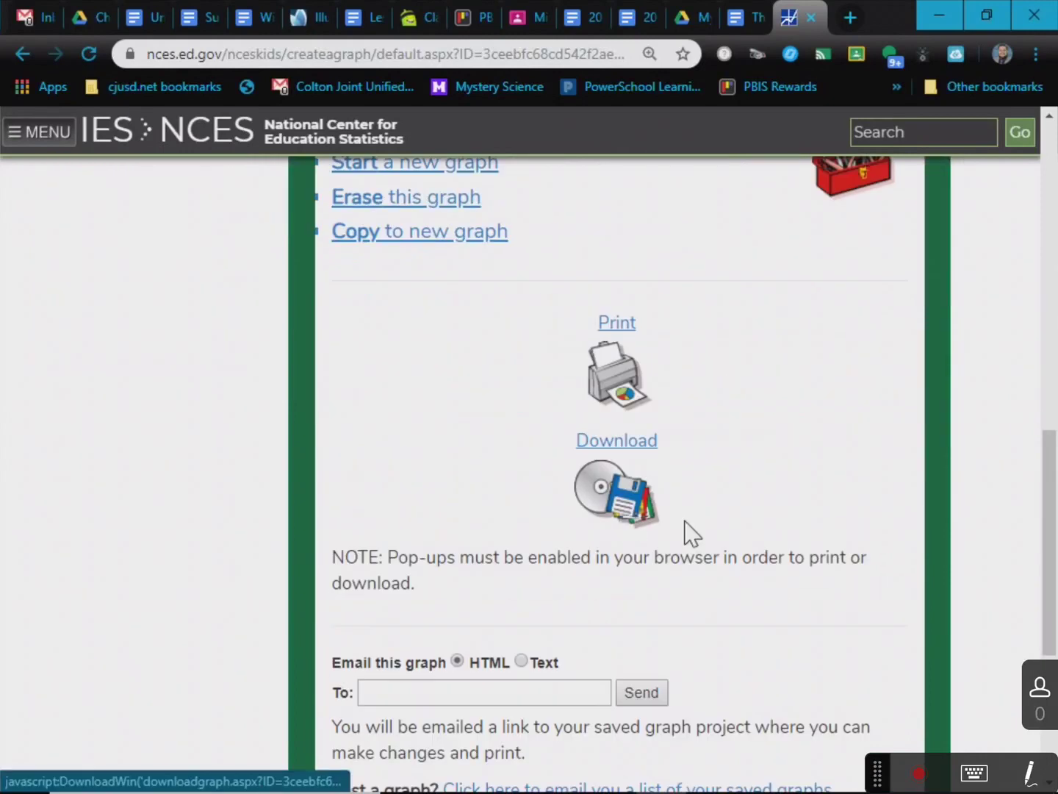
{"action": "scroll", "coordinate": [787, 570], "scroll_direction": "up", "scroll_amount": 7}
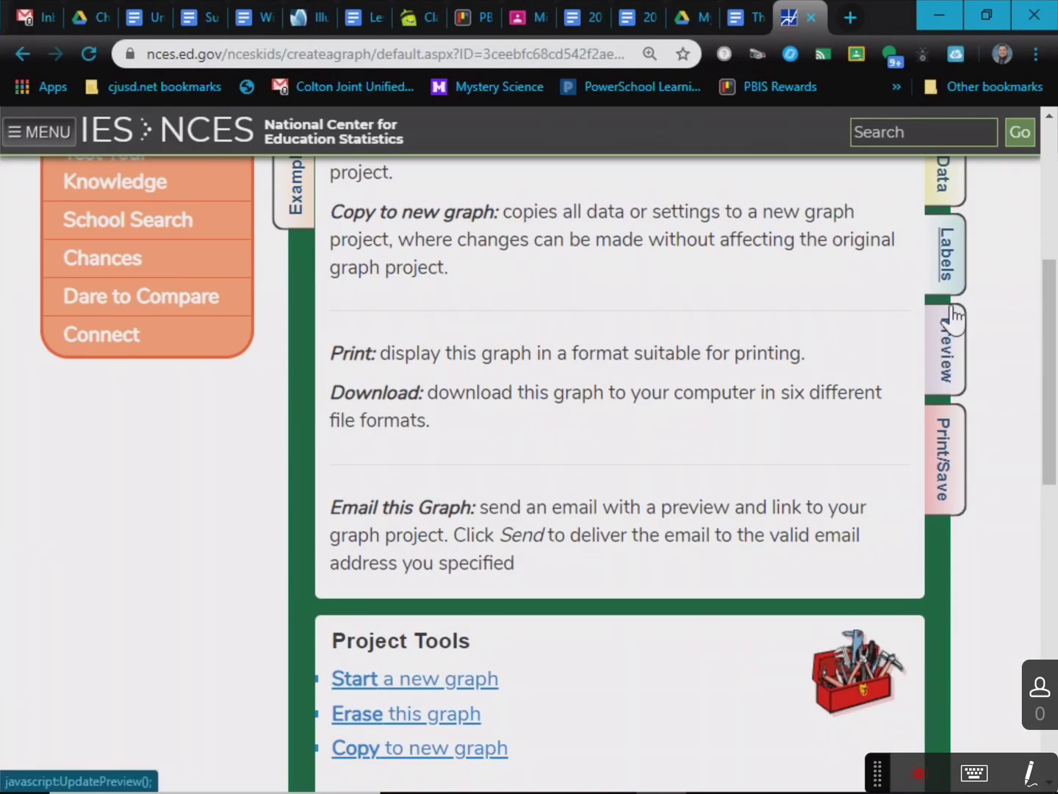
{"action": "left_click", "coordinate": [949, 283]}
{"action": "scroll", "coordinate": [602, 506], "scroll_direction": "down", "scroll_amount": 1}
- Make the data labels red and the graph text bold at 22 pt, then update and preview
{"action": "scroll", "coordinate": [602, 506], "scroll_direction": "down", "scroll_amount": 8}
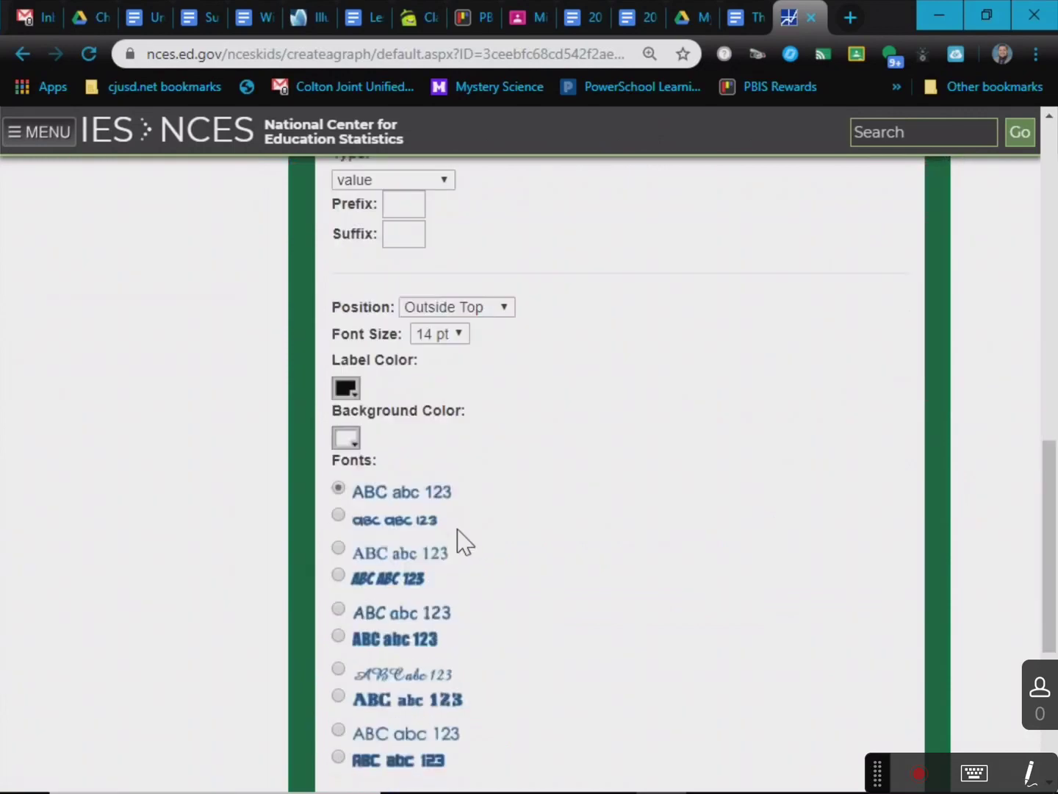
{"action": "left_click", "coordinate": [339, 582]}
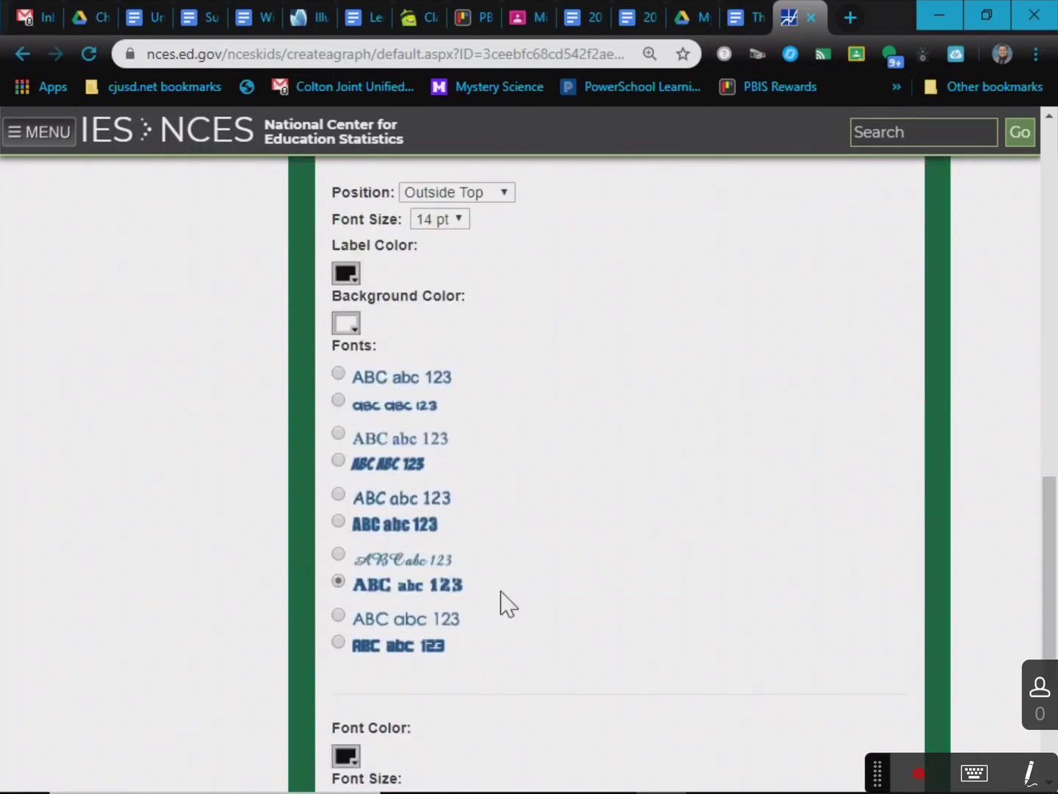
{"action": "left_click", "coordinate": [347, 272]}
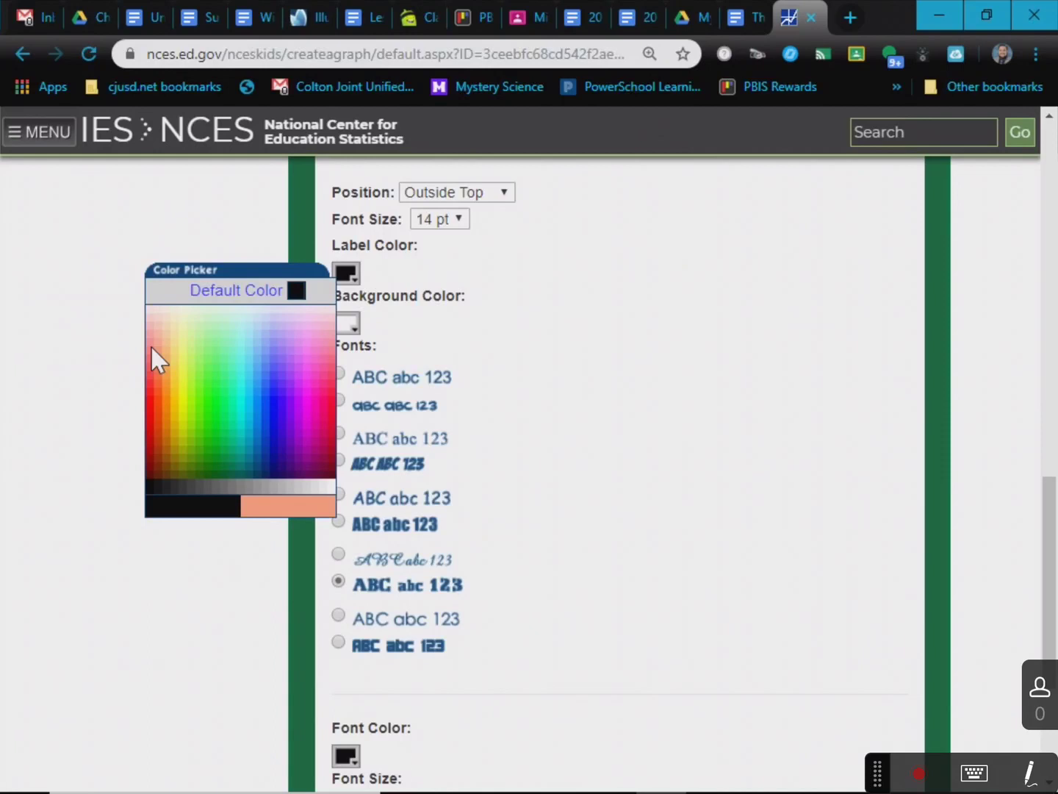
{"action": "left_click", "coordinate": [149, 383]}
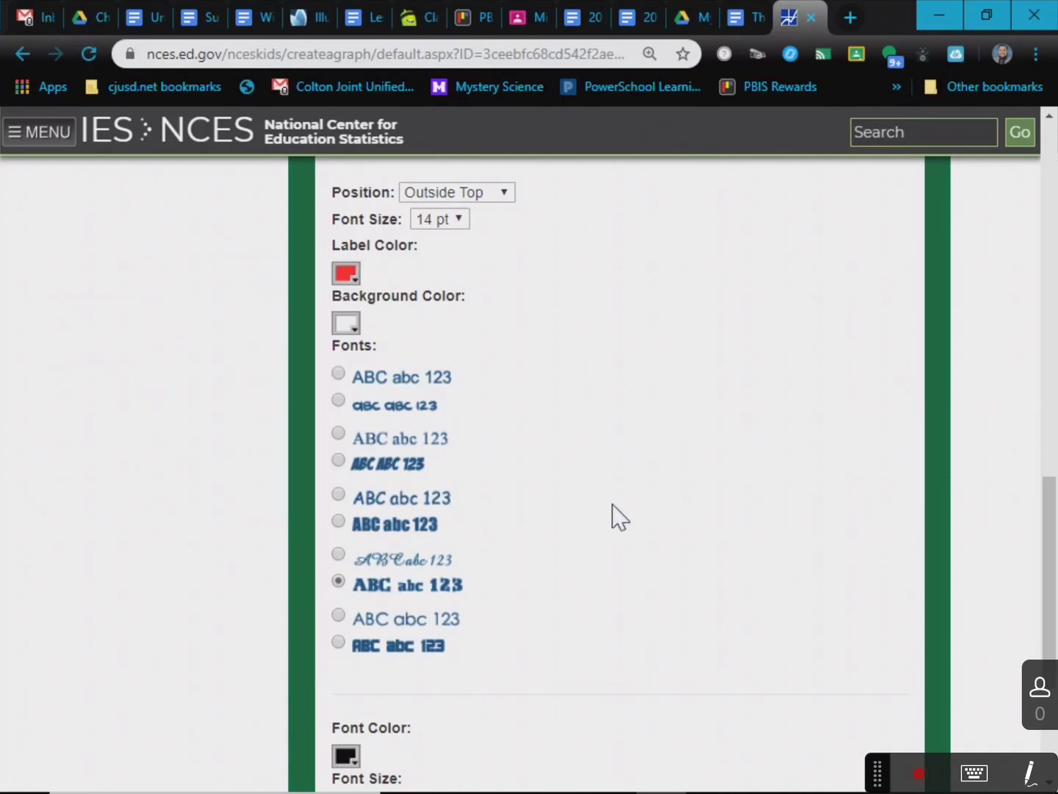
{"action": "scroll", "coordinate": [618, 515], "scroll_direction": "down", "scroll_amount": 3}
{"action": "left_click", "coordinate": [379, 531]}
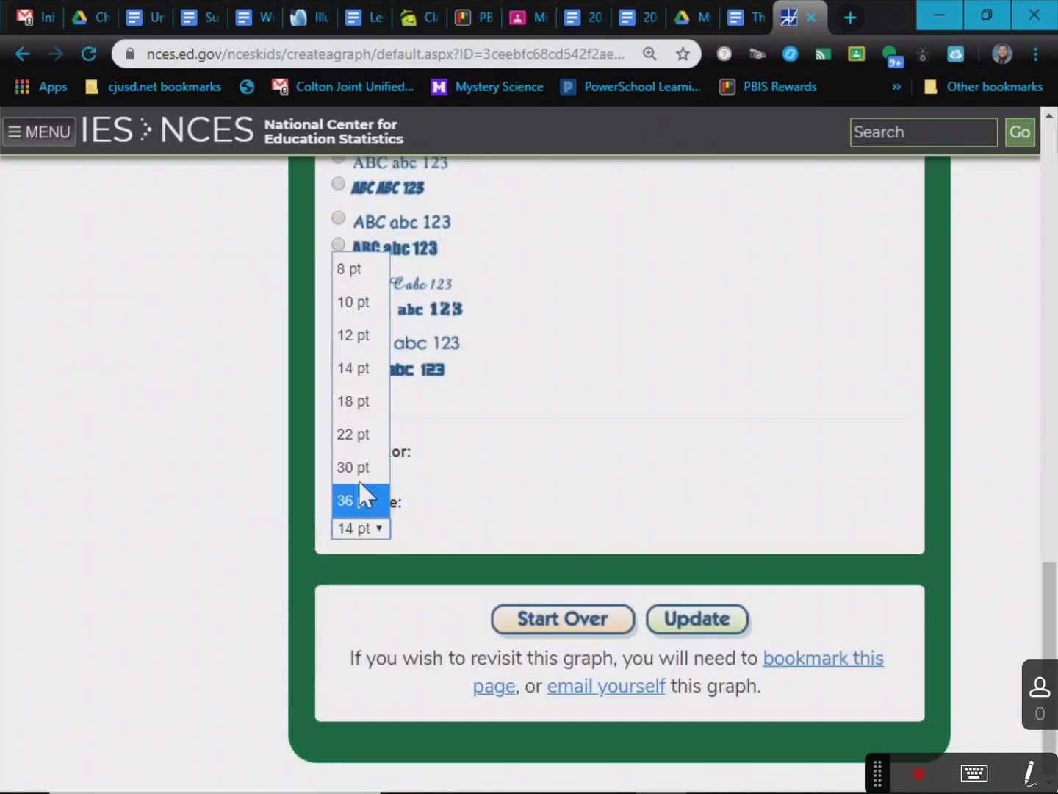
{"action": "left_click", "coordinate": [360, 438]}
{"action": "left_click", "coordinate": [683, 621]}
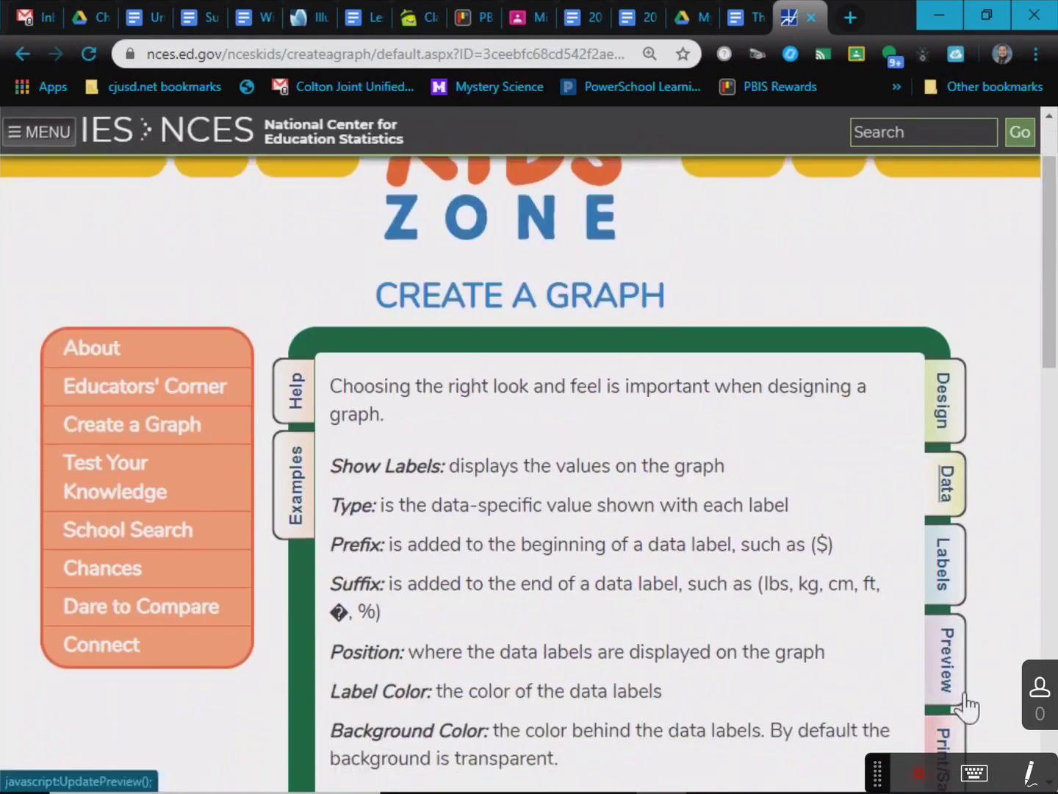
{"action": "left_click", "coordinate": [958, 682]}
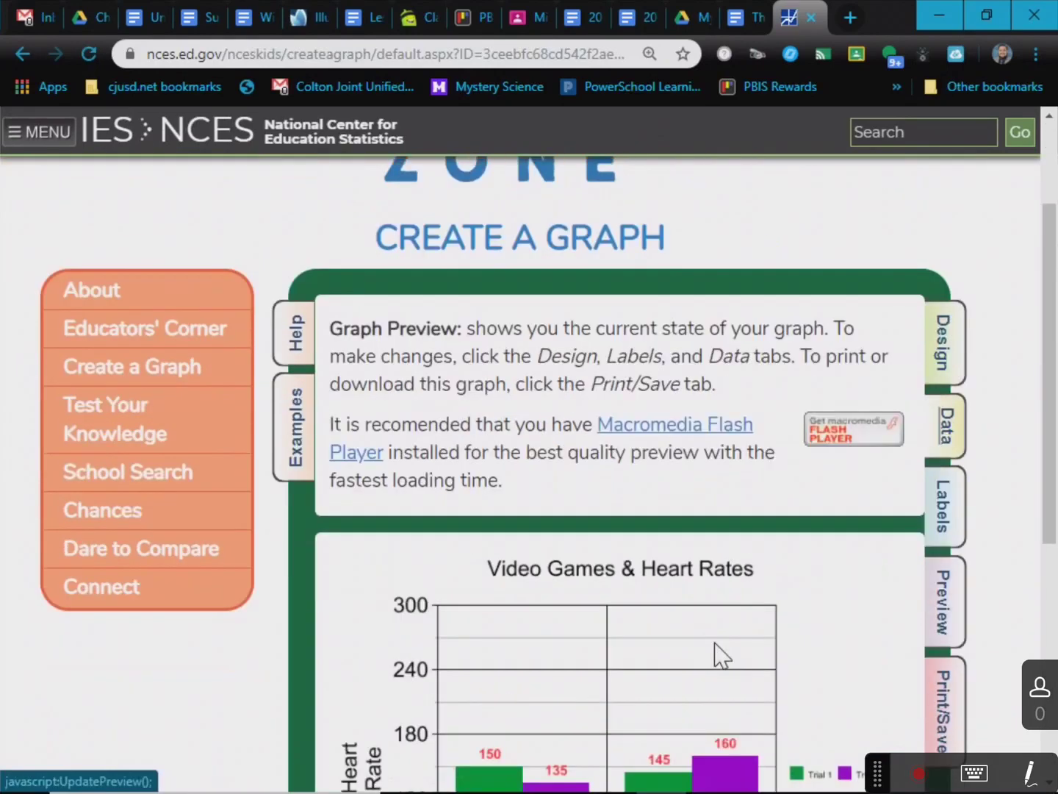
- Review the restyled preview, then go back to the data label settings
{"action": "scroll", "coordinate": [715, 644], "scroll_direction": "down", "scroll_amount": 3}
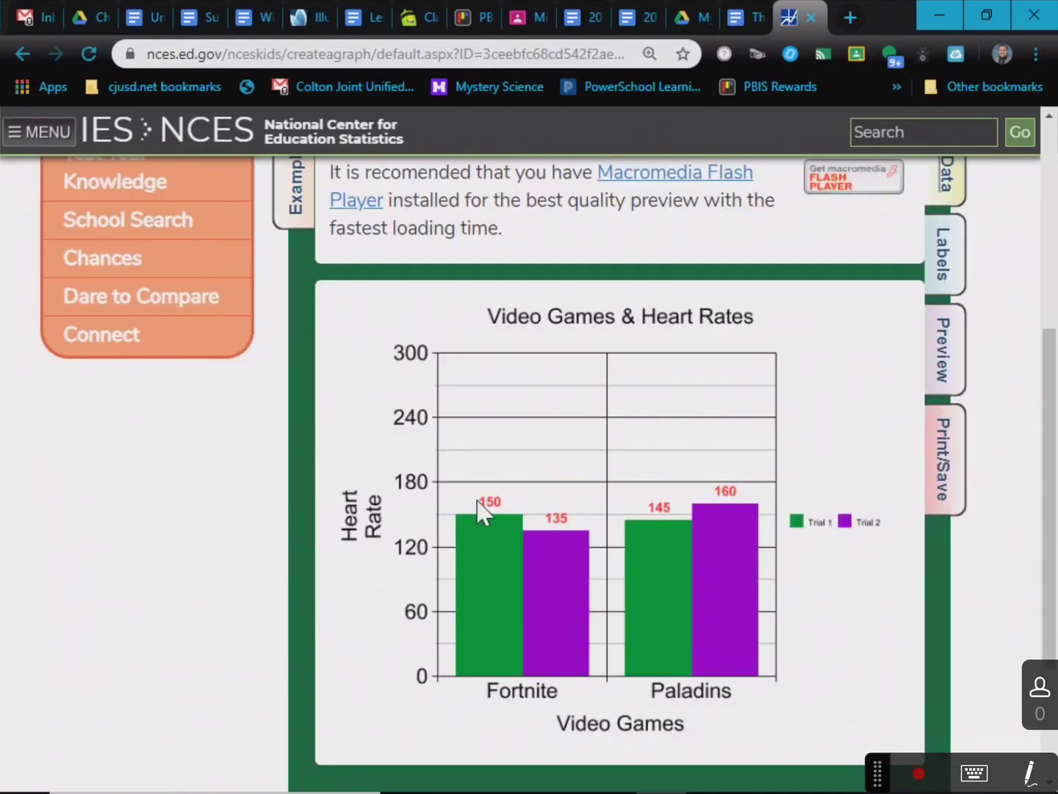
{"action": "scroll", "coordinate": [846, 470], "scroll_direction": "up", "scroll_amount": 1}
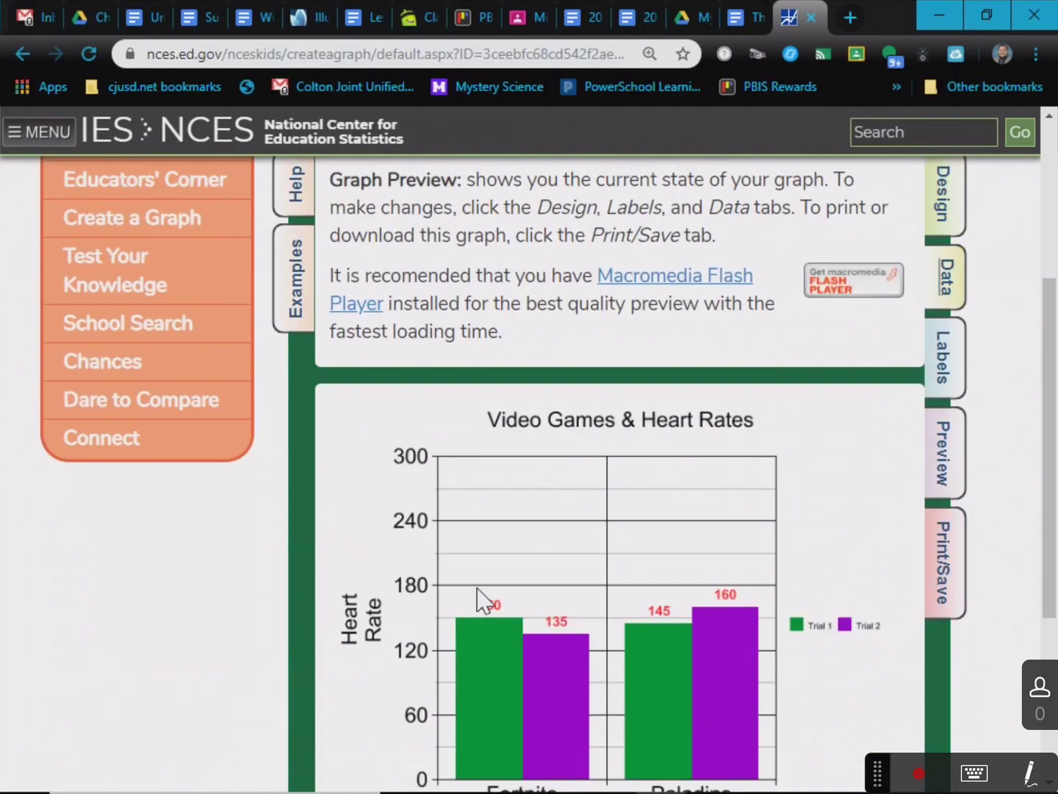
{"action": "left_click", "coordinate": [952, 397]}
{"action": "scroll", "coordinate": [440, 579], "scroll_direction": "down", "scroll_amount": 8}
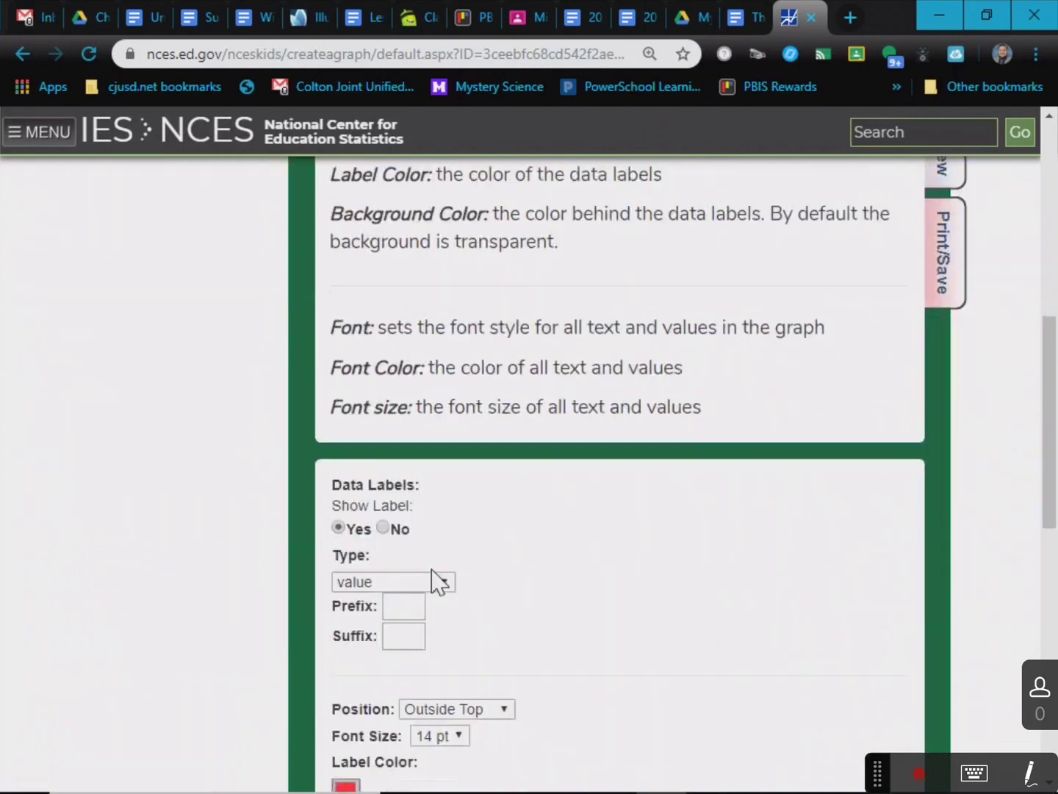
{"action": "scroll", "coordinate": [448, 579], "scroll_direction": "up", "scroll_amount": 3}
{"action": "scroll", "coordinate": [506, 578], "scroll_direction": "down", "scroll_amount": 3}
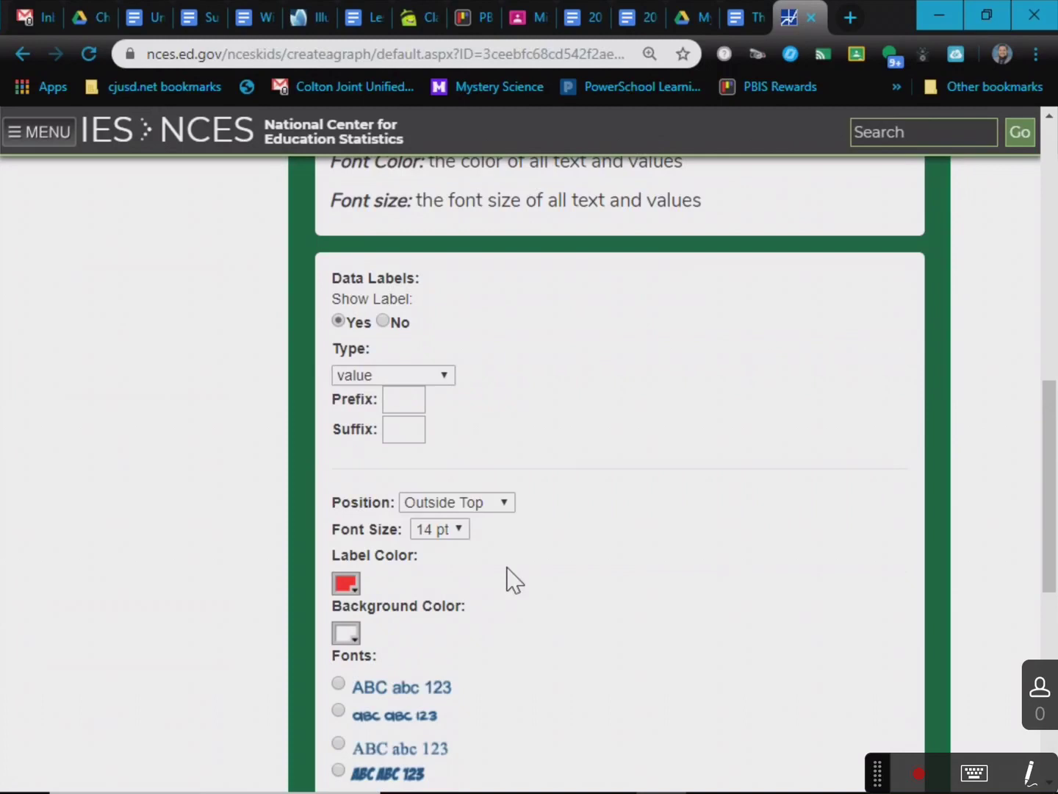
{"action": "scroll", "coordinate": [508, 577], "scroll_direction": "down", "scroll_amount": 5}
{"action": "scroll", "coordinate": [598, 566], "scroll_direction": "up", "scroll_amount": 11}
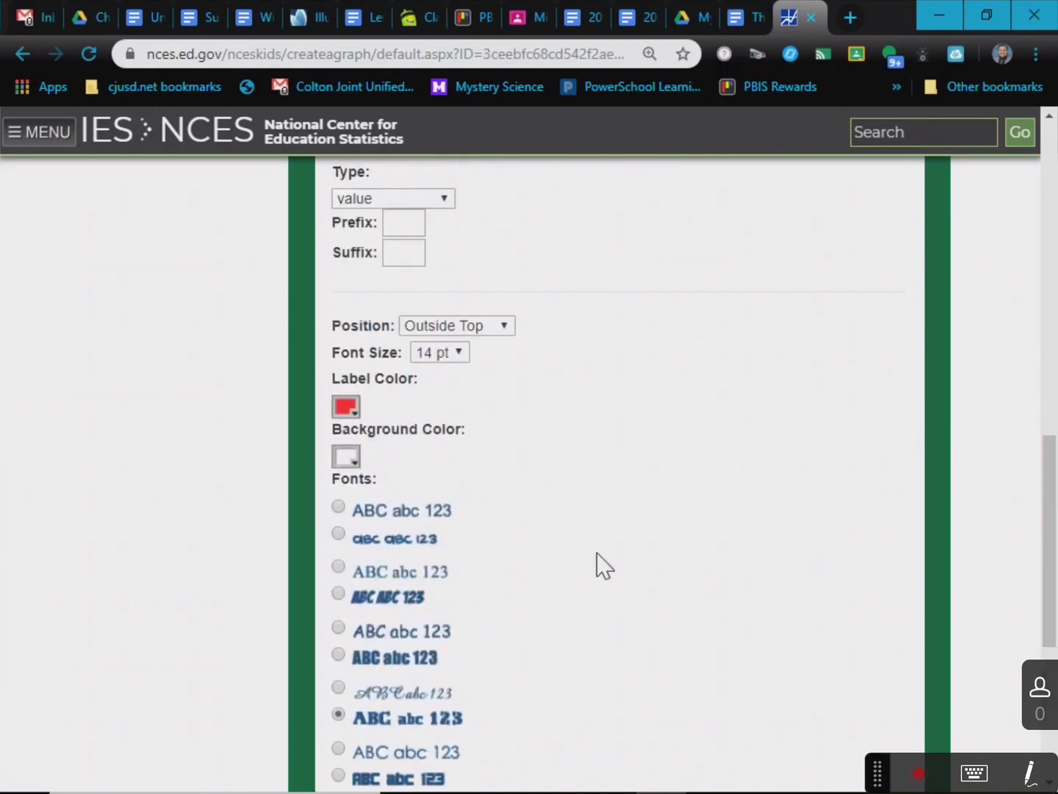
{"action": "scroll", "coordinate": [637, 555], "scroll_direction": "up", "scroll_amount": 6}
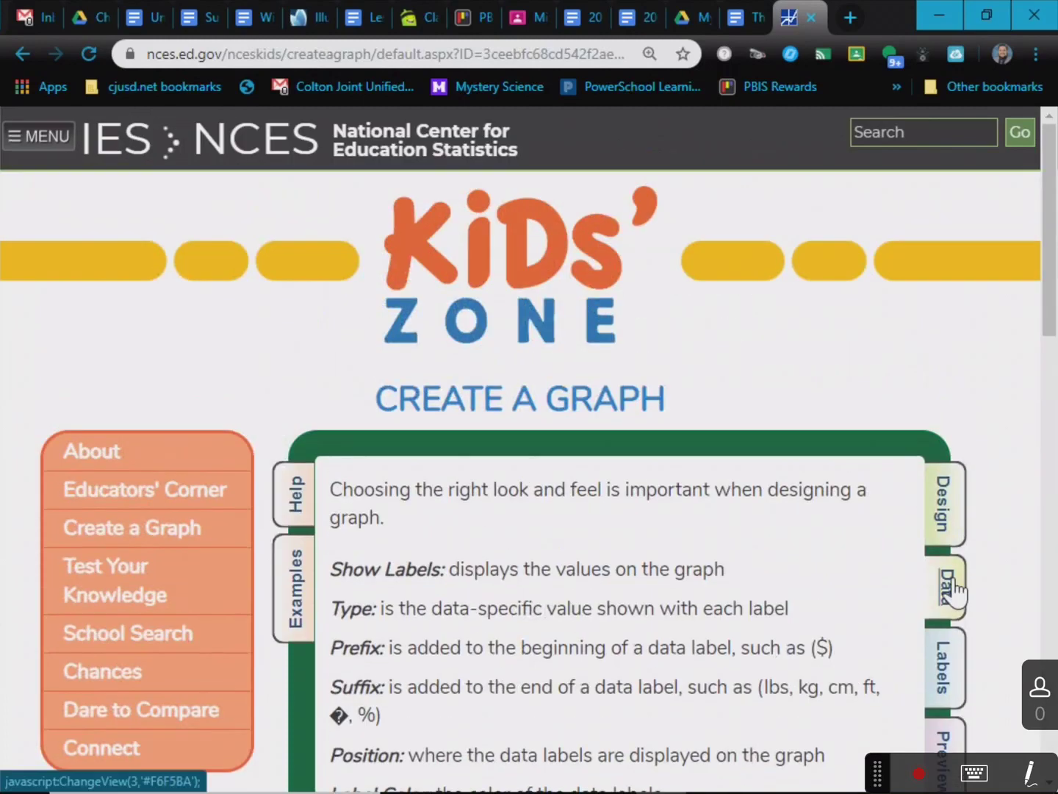
- Bring up the design page listing the Bar, Line, Area, Pie and XY graph types
{"action": "left_click", "coordinate": [950, 519]}
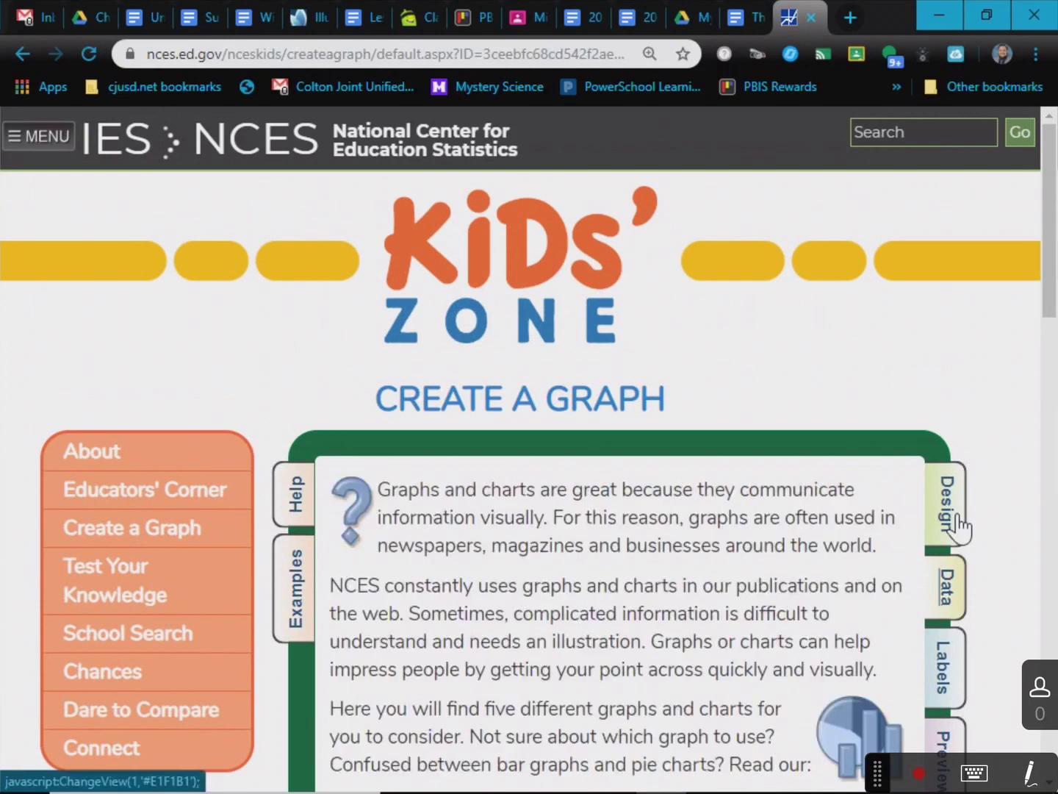
{"action": "scroll", "coordinate": [674, 607], "scroll_direction": "down", "scroll_amount": 13}
{"action": "scroll", "coordinate": [670, 603], "scroll_direction": "down", "scroll_amount": 3}
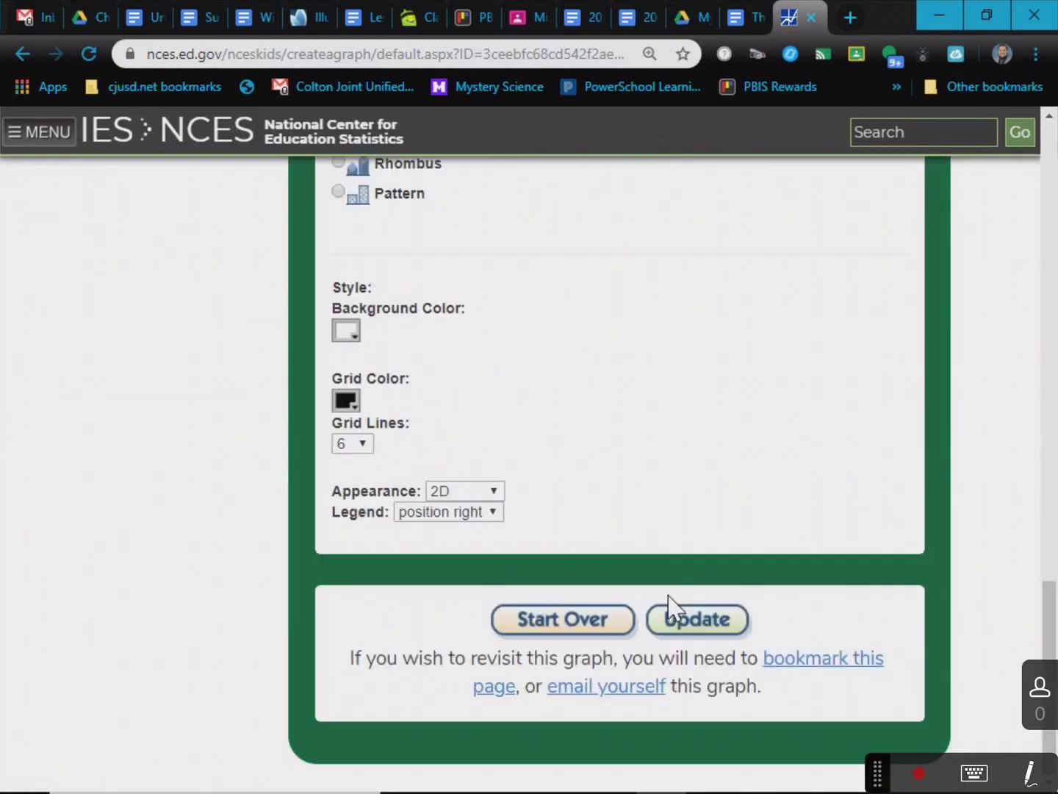
{"action": "scroll", "coordinate": [672, 610], "scroll_direction": "up", "scroll_amount": 13}
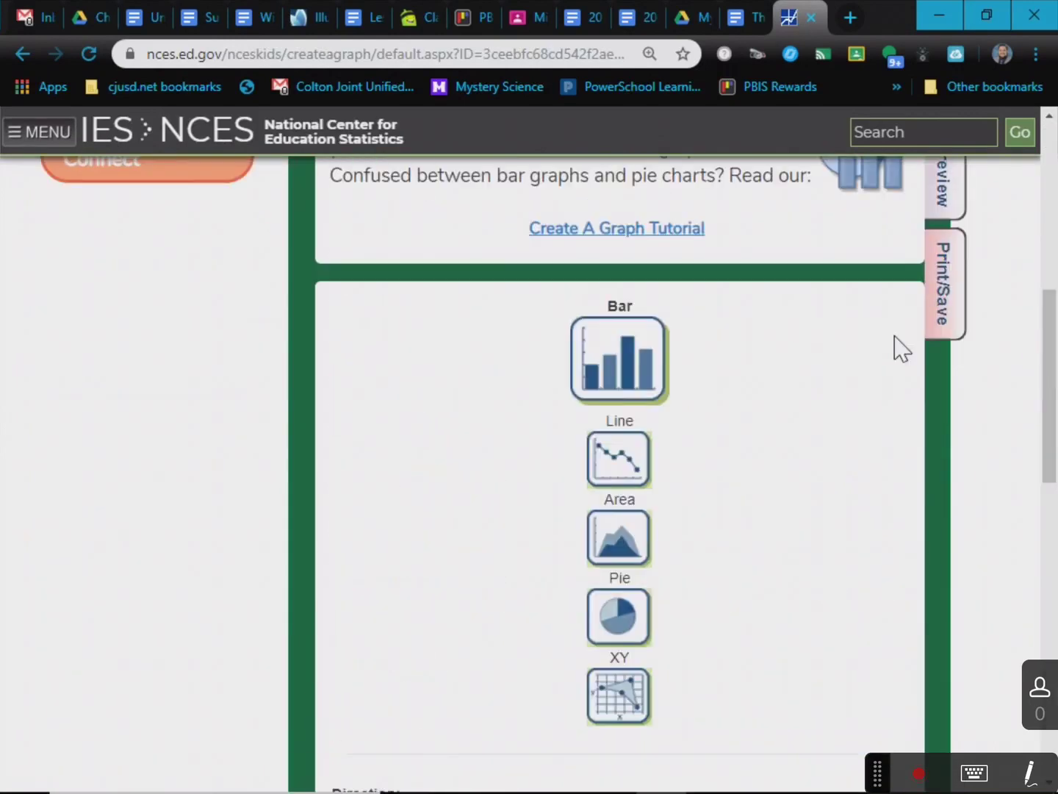